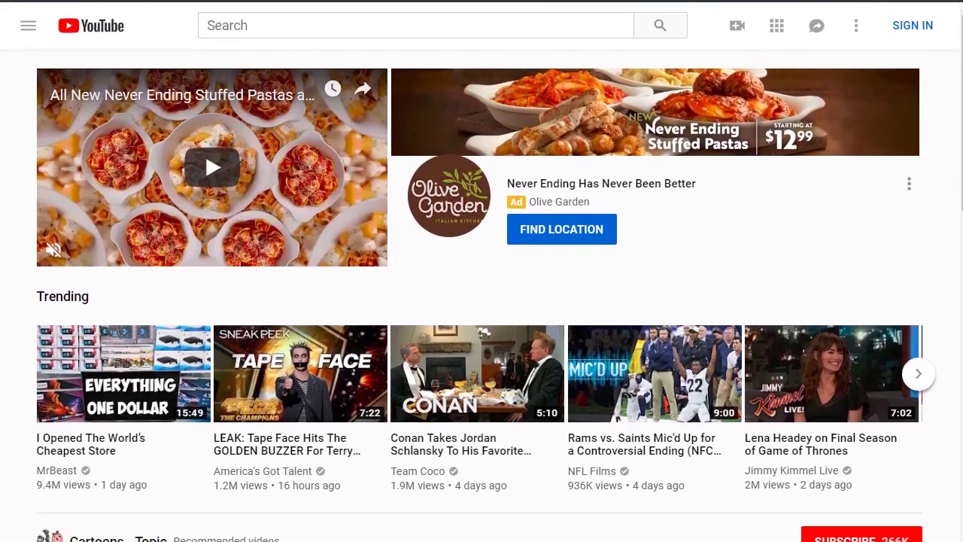
Search for videos about "instant pot"
click(228, 24)
text(instant pot)
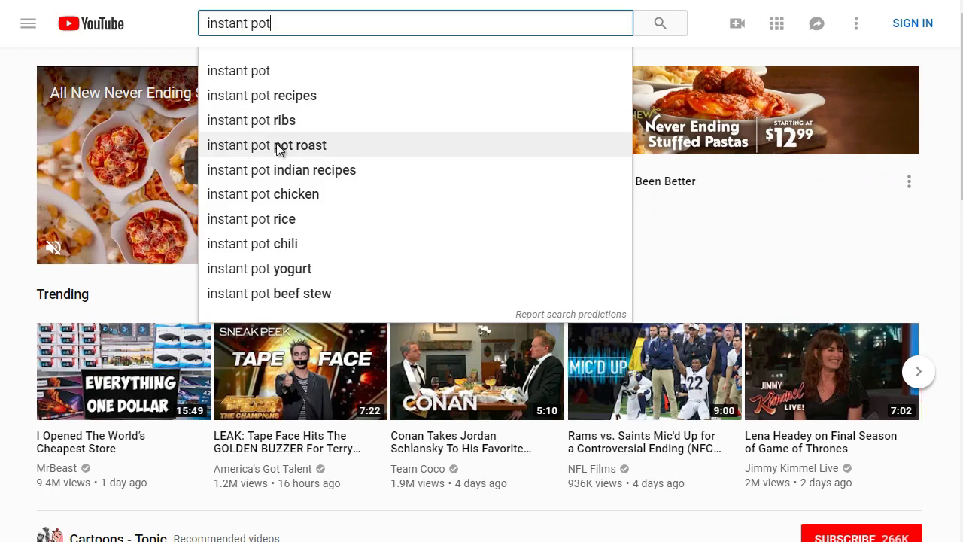
click(272, 71)
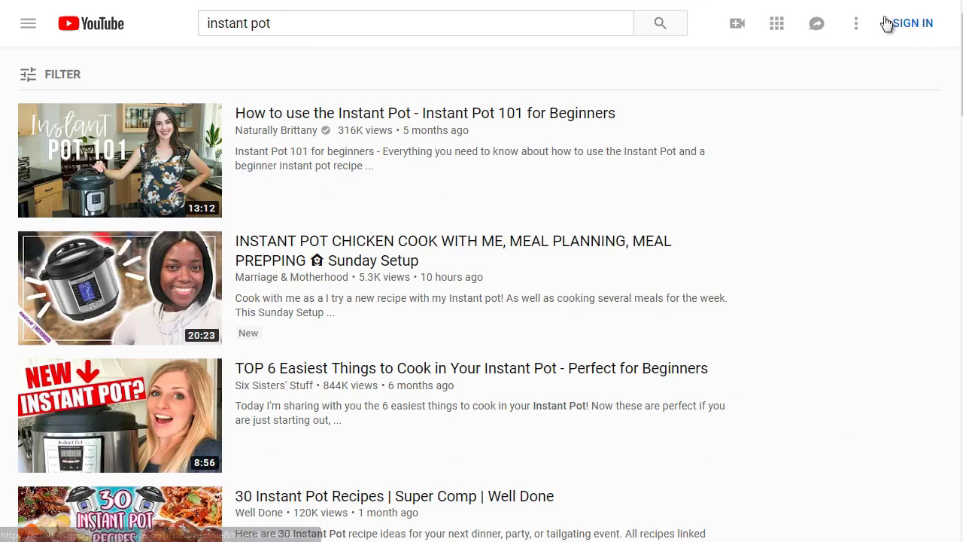
Open the first three instant pot search results in separate new tabs
mouse_move(354, 145)
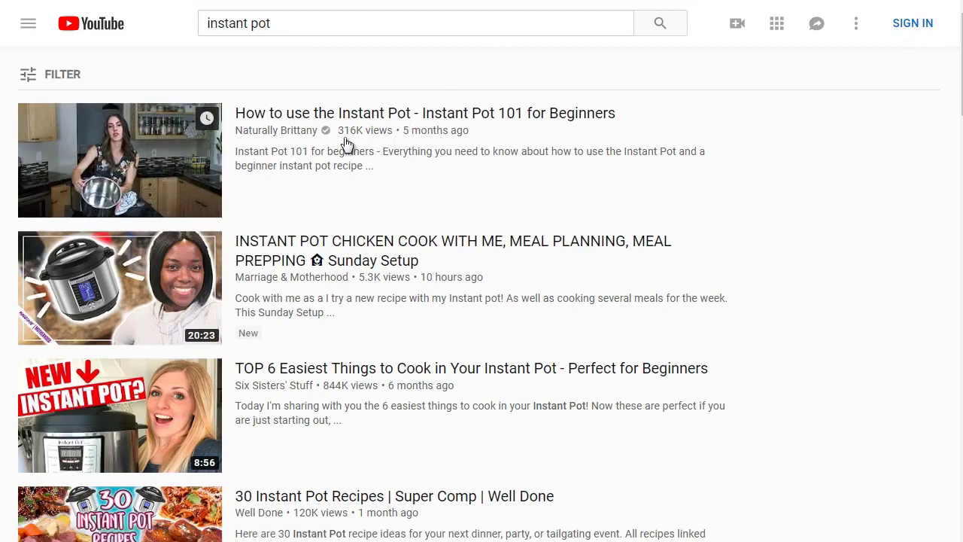
mouse_move(301, 242)
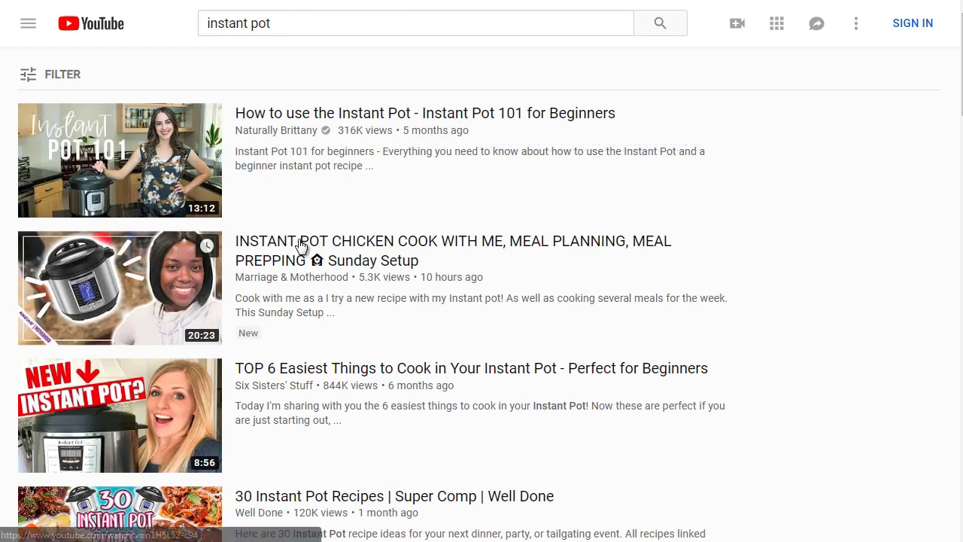
scroll(376, 248, down, 3)
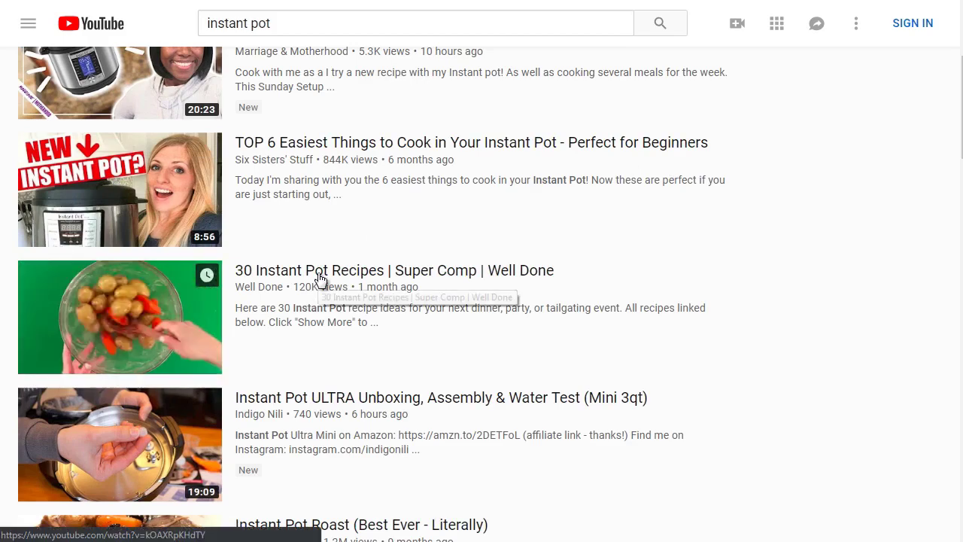
scroll(318, 279, up, 3)
scroll(318, 279, down, 1)
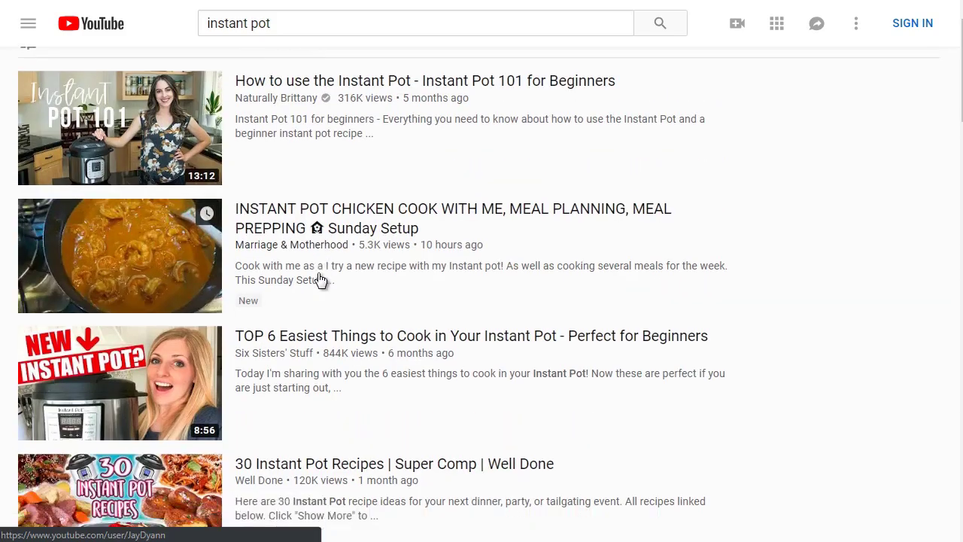
scroll(317, 278, up, 1)
right_click(293, 118)
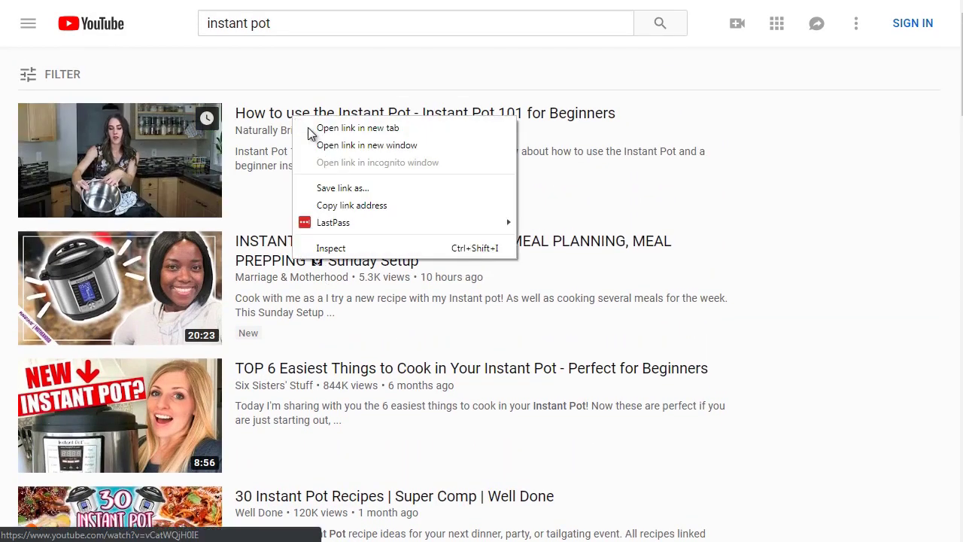
click(319, 129)
right_click(286, 248)
click(311, 256)
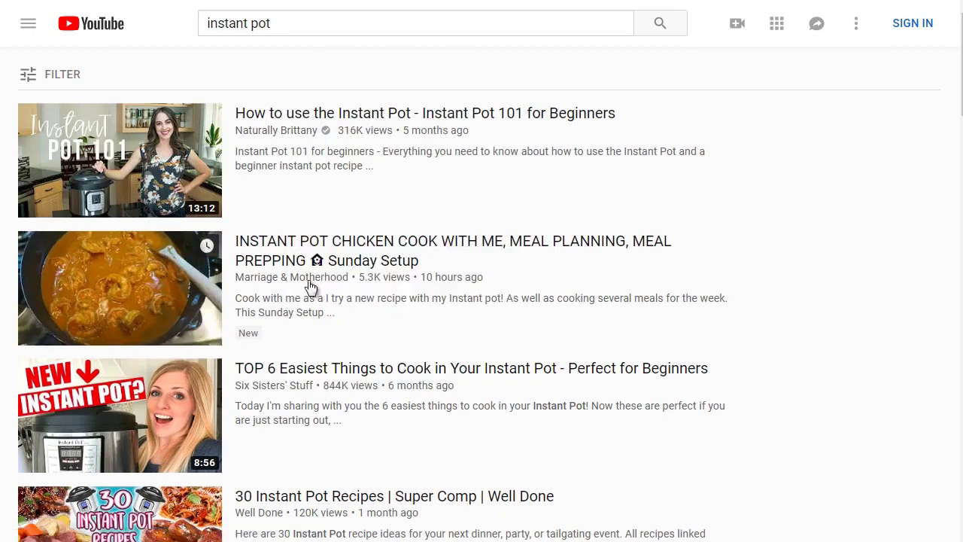
right_click(292, 362)
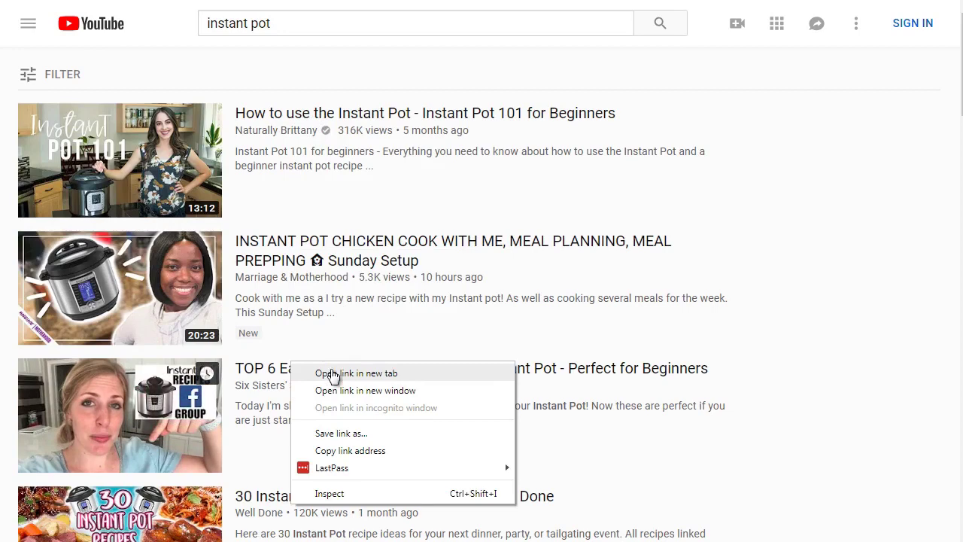
click(333, 372)
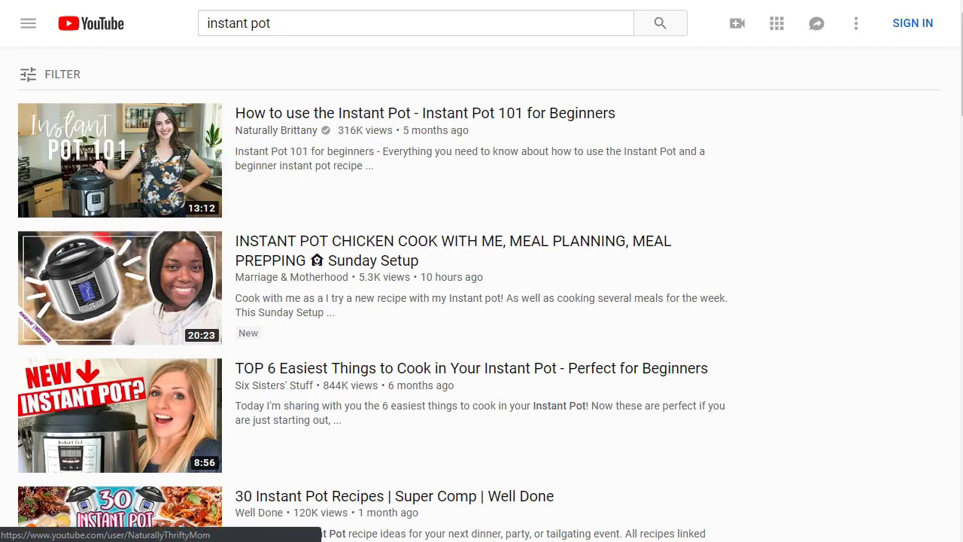
Switch to the opened video "How to use the Instant Pot - Instant Pot 101 for Beginners", get past its ad and pause it
key(ctrl+Tab)
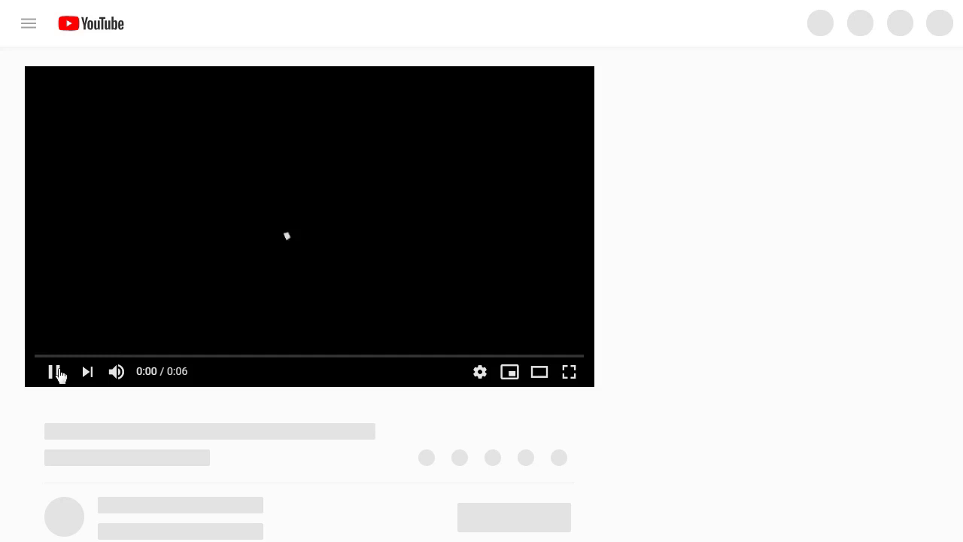
click(56, 372)
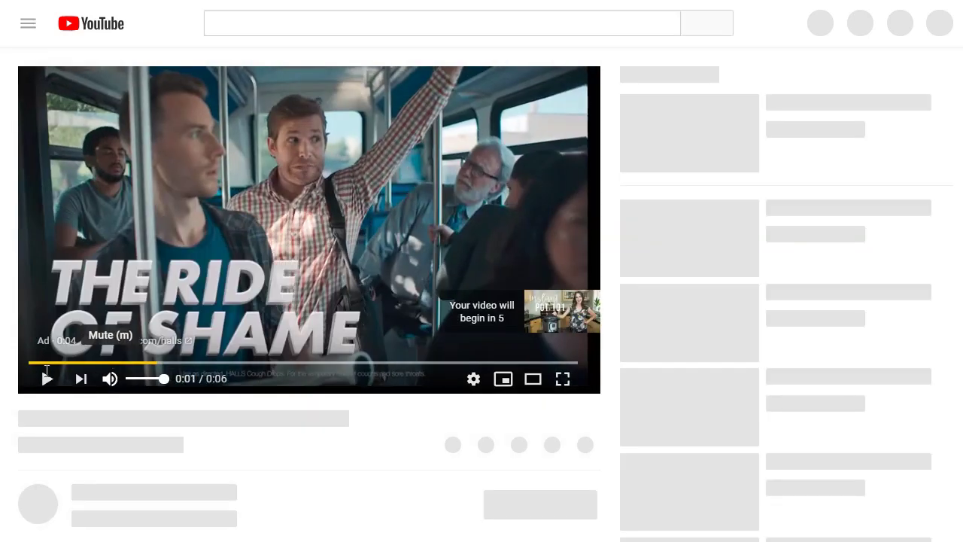
click(47, 374)
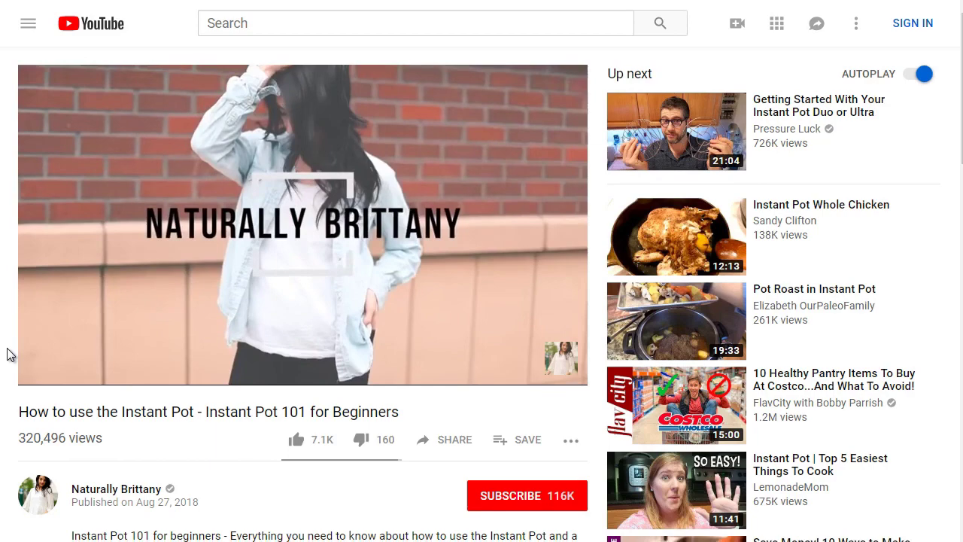
scroll(9, 350, down, 1)
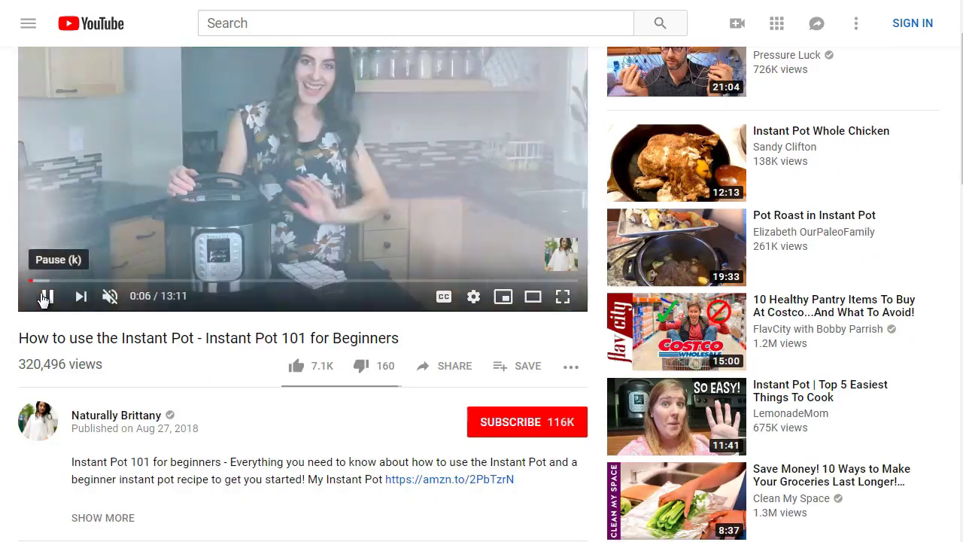
click(42, 296)
click(43, 298)
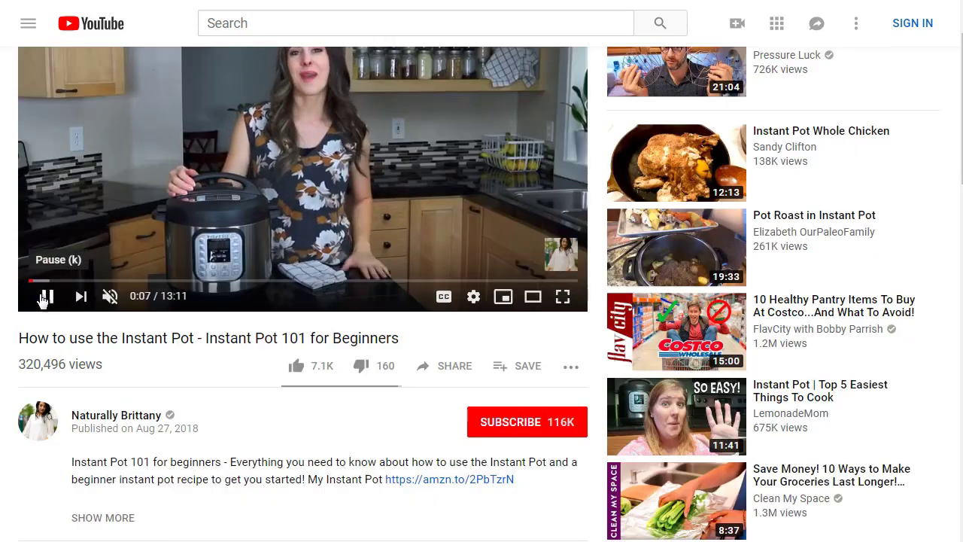
click(43, 298)
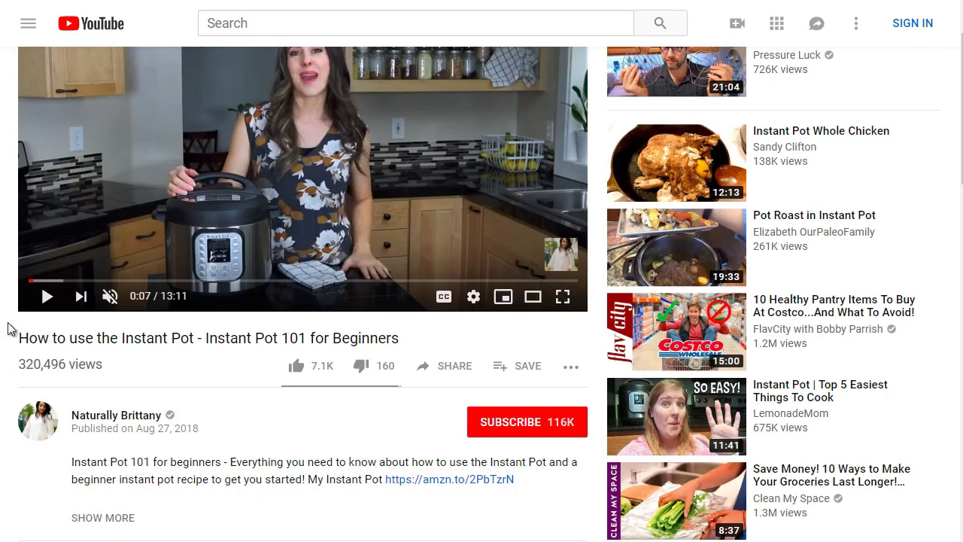
Copy the title "How to use the Instant Pot - Instant Pot 101 for Beginners" and paste it into a blank document in a text editor
scroll(9, 329, down, 1)
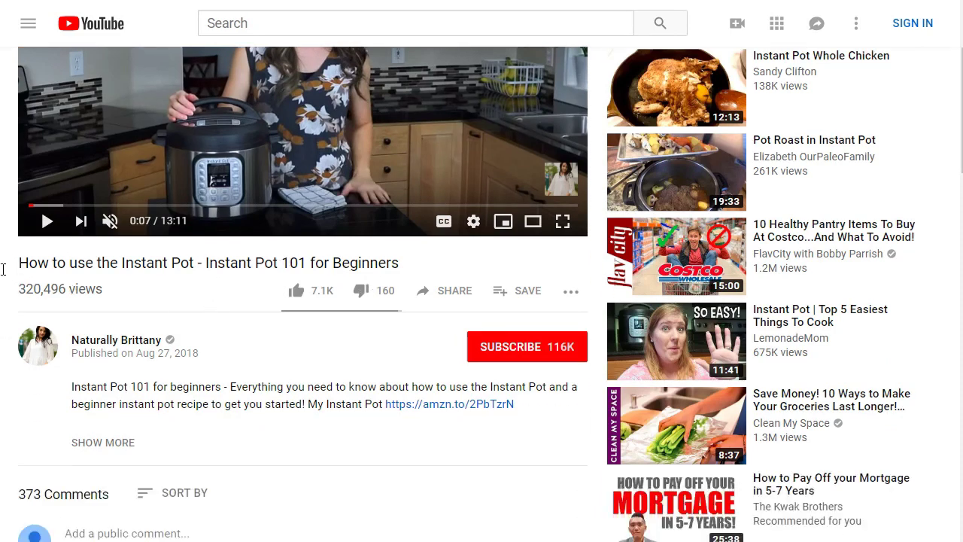
scroll(4, 284, up, 2)
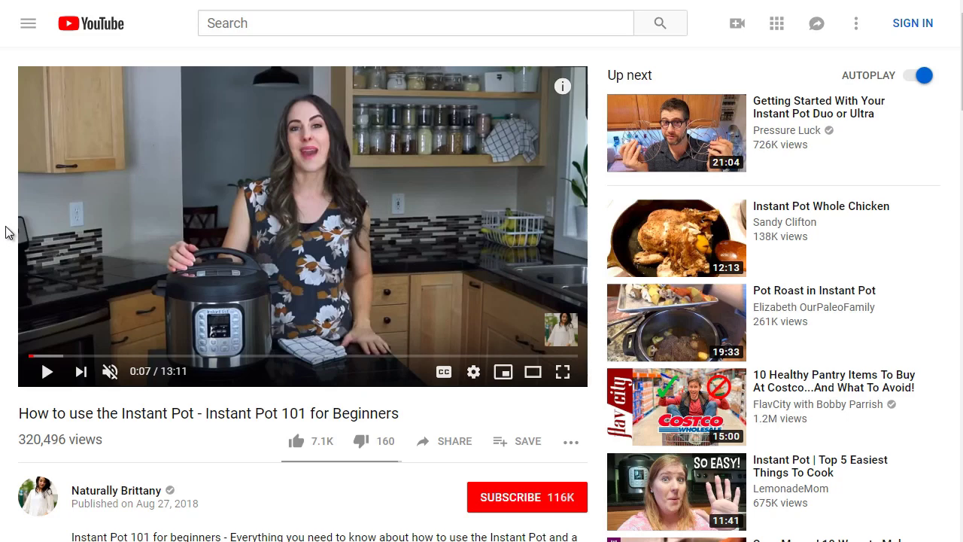
scroll(10, 248, down, 1)
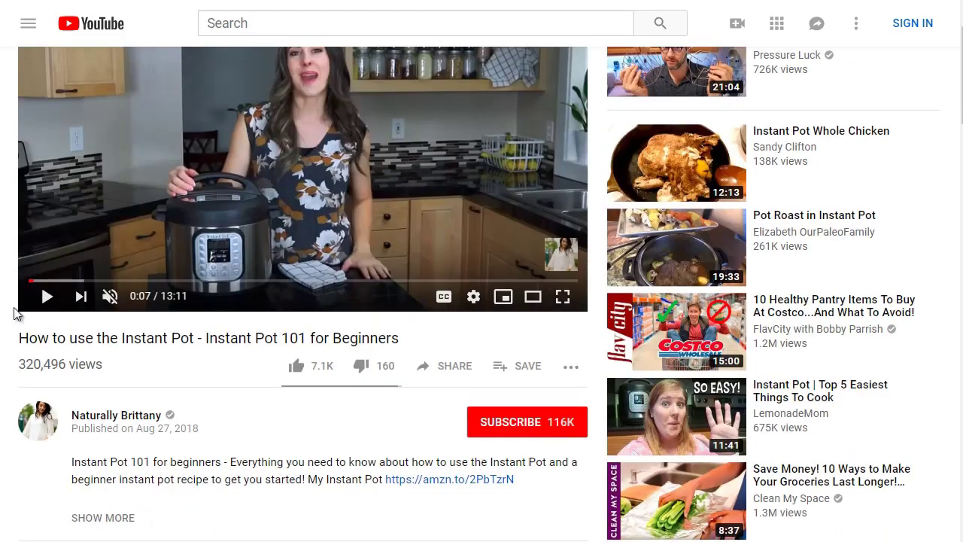
drag(19, 337, 410, 347)
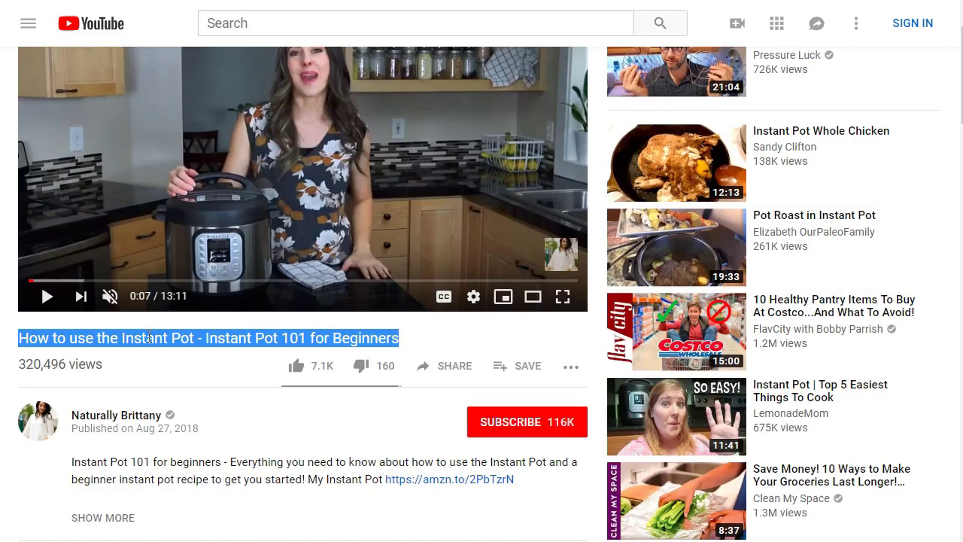
right_click(190, 348)
click(224, 359)
key(super)
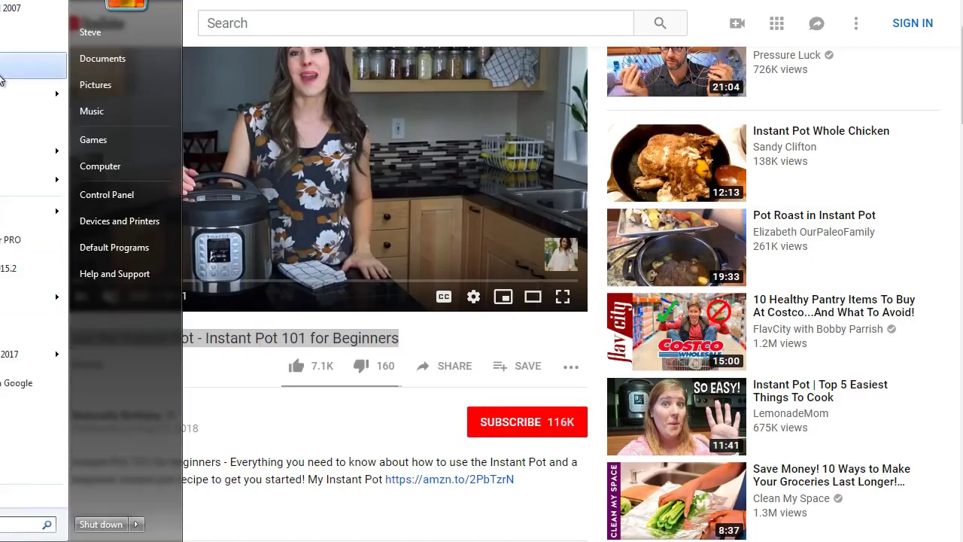
click(2, 88)
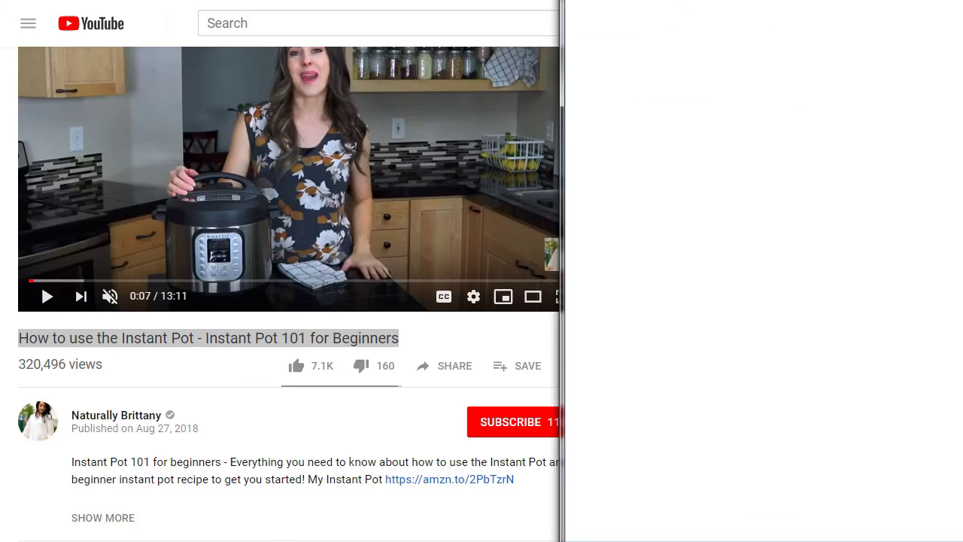
key(ctrl+v)
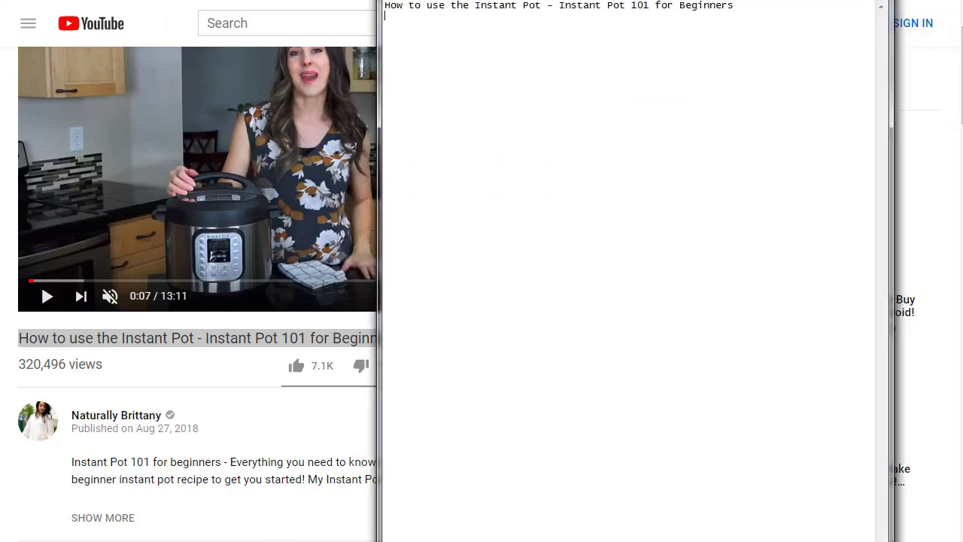
Return to the video page, expand the full description and highlight its text from the opening paragraph through the Instant Pot Yogurt Recipe link
click(210, 384)
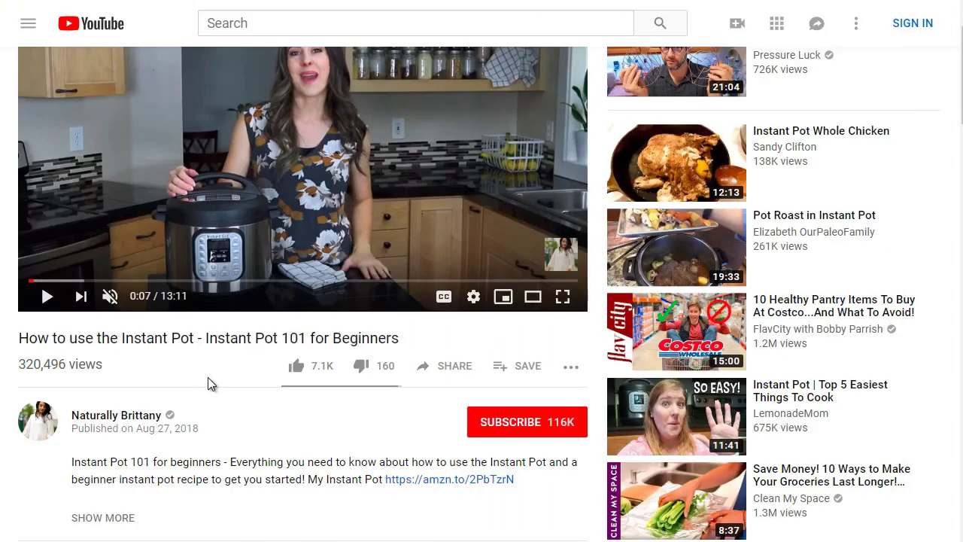
scroll(210, 384, down, 2)
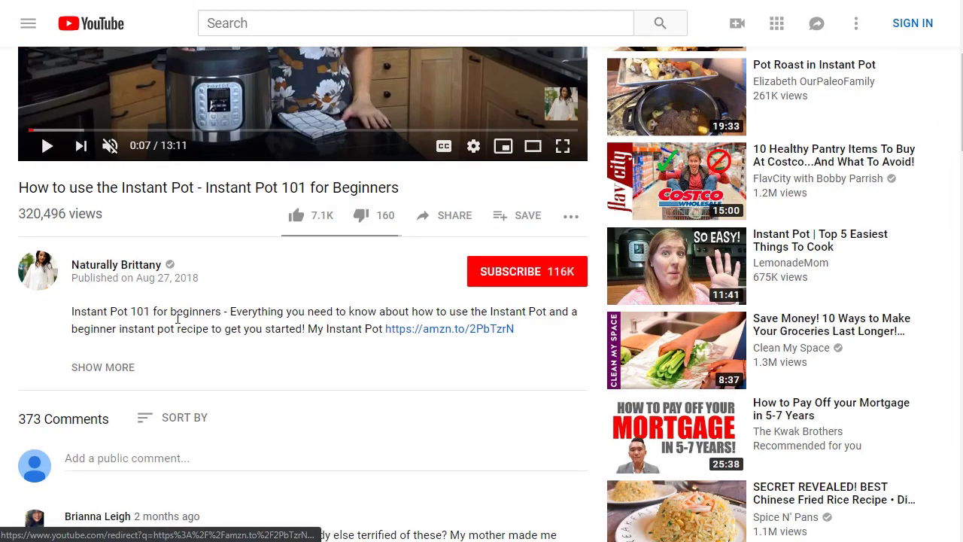
click(83, 368)
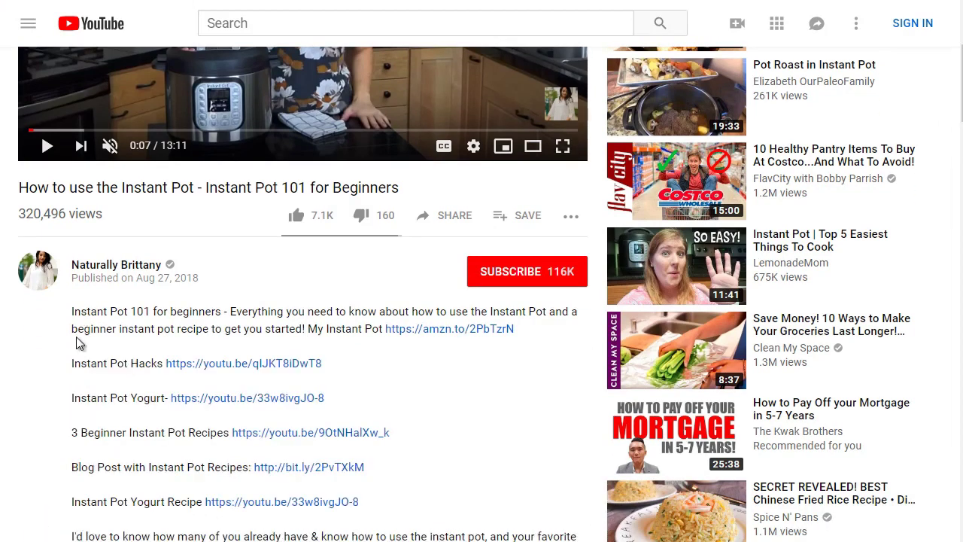
drag(72, 310, 533, 342)
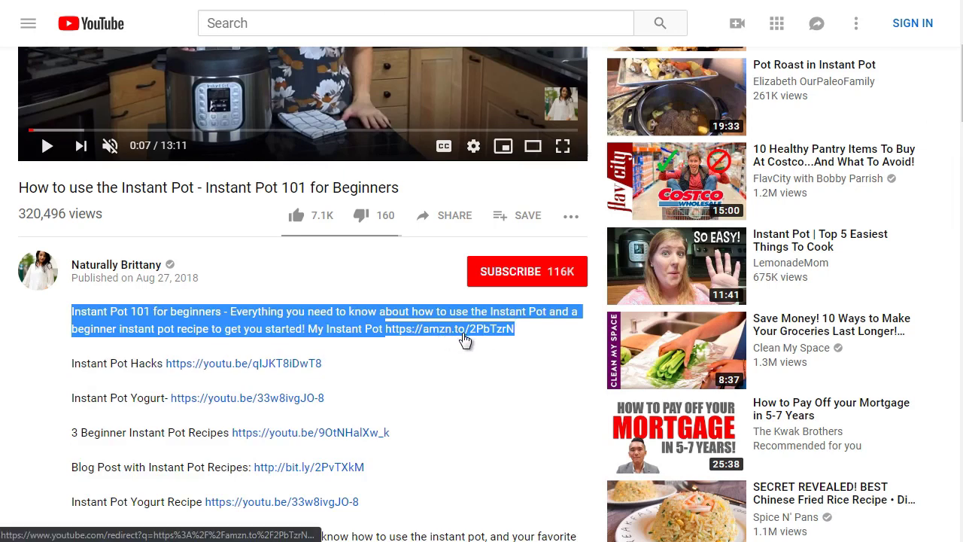
scroll(261, 267, down, 1)
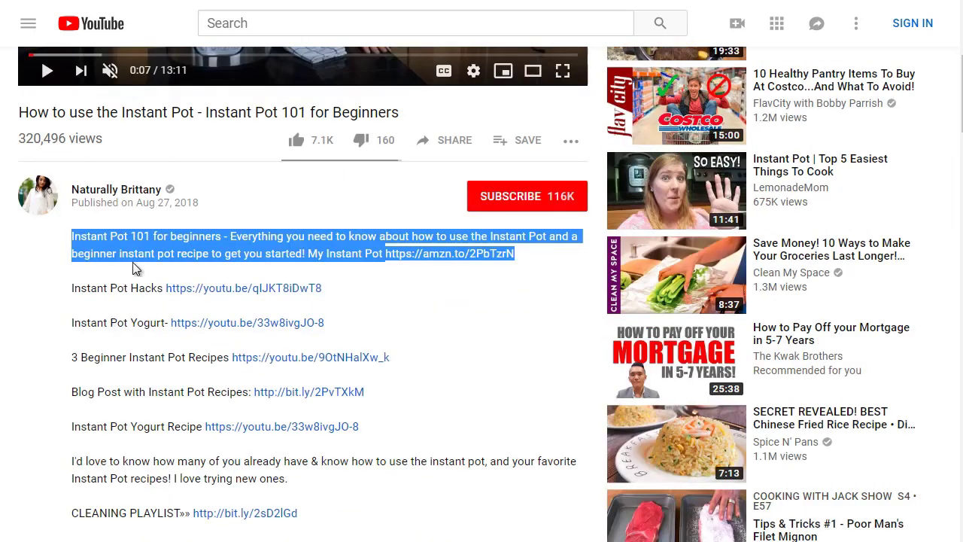
shift+click(361, 317)
scroll(362, 317, down, 1)
shift+click(376, 360)
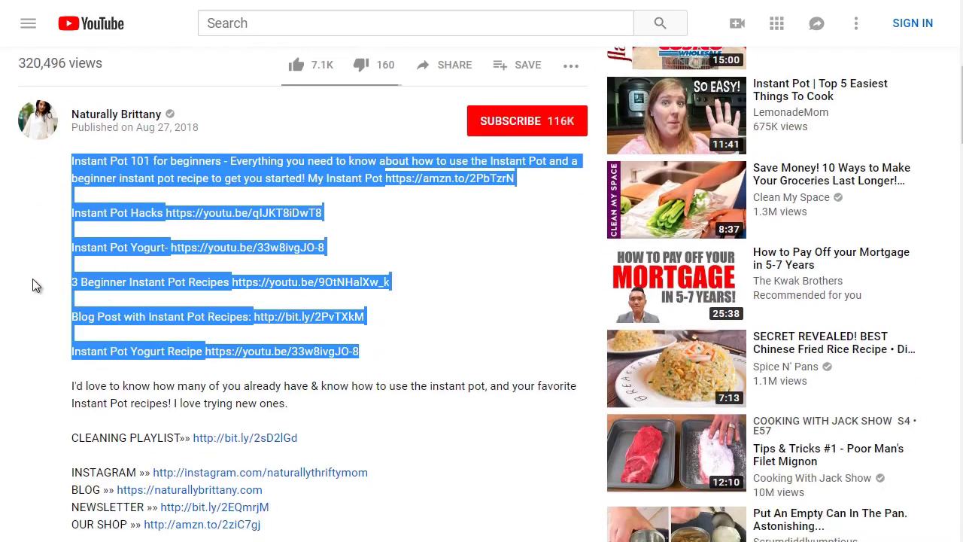
click(113, 174)
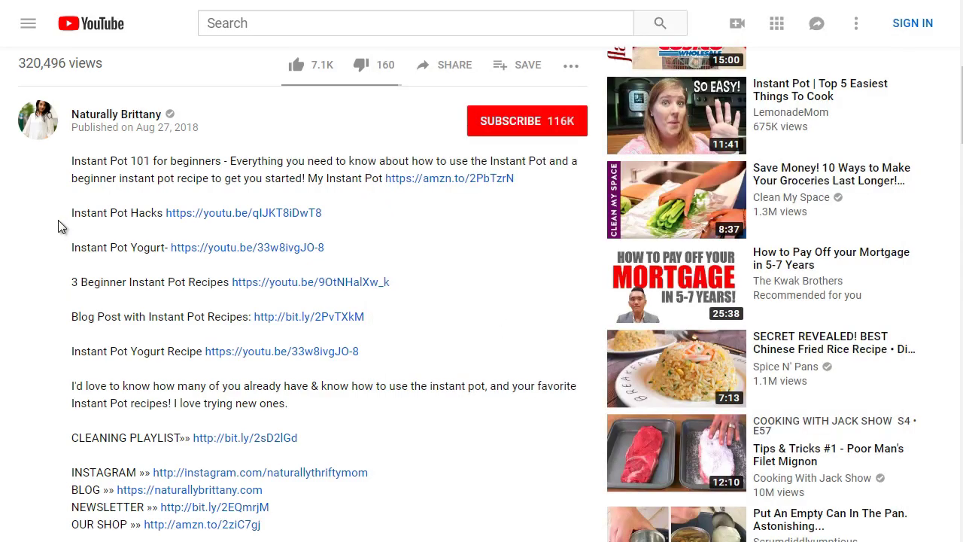
Look through the rest of the video's description and the viewer comments
scroll(62, 225, down, 3)
scroll(61, 225, down, 10)
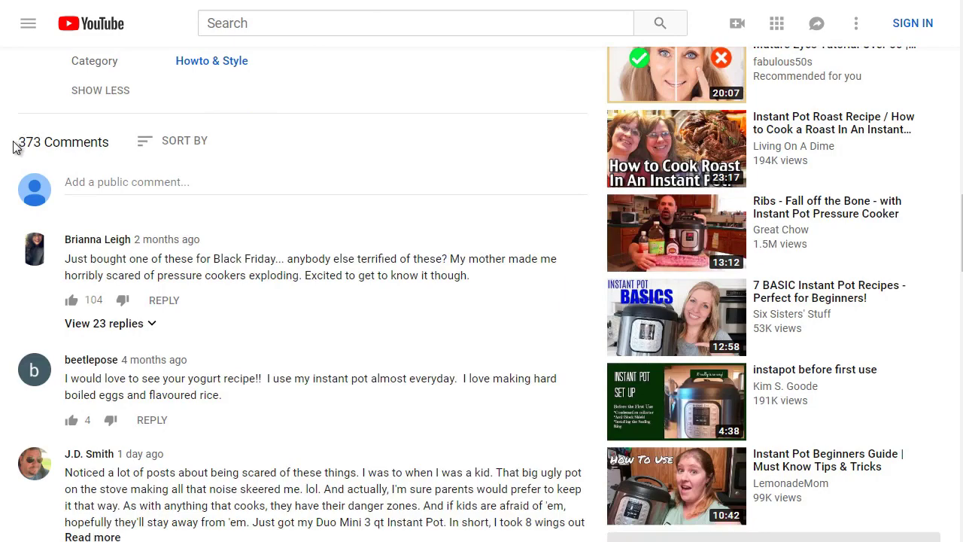
scroll(12, 145, up, 6)
scroll(13, 145, up, 3)
scroll(13, 146, up, 5)
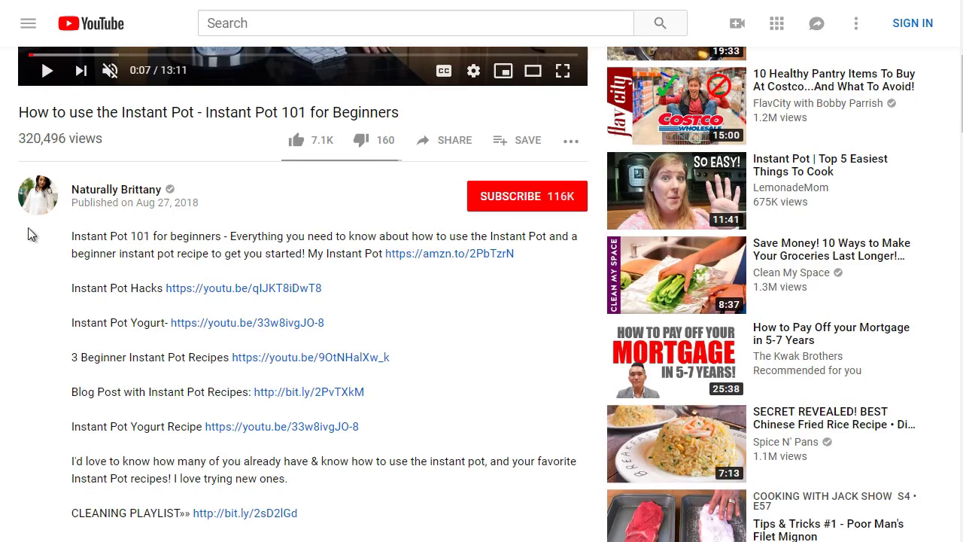
Check the video's additional actions for the transcript option, without choosing any
click(568, 151)
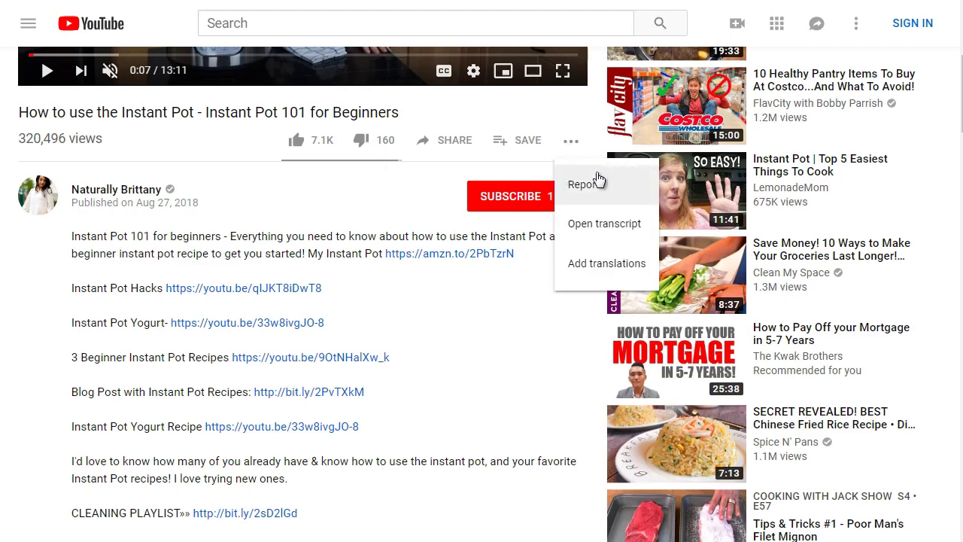
click(26, 252)
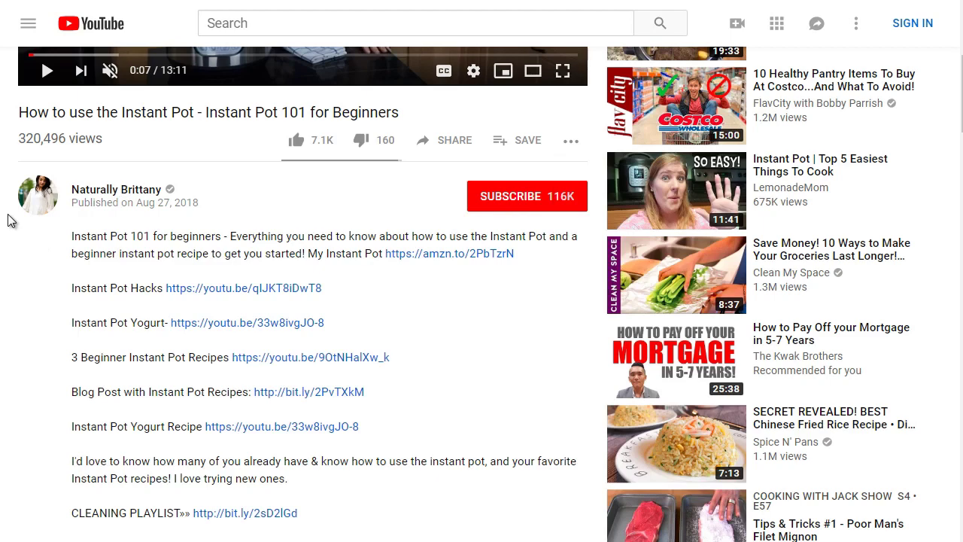
scroll(7, 220, up, 1)
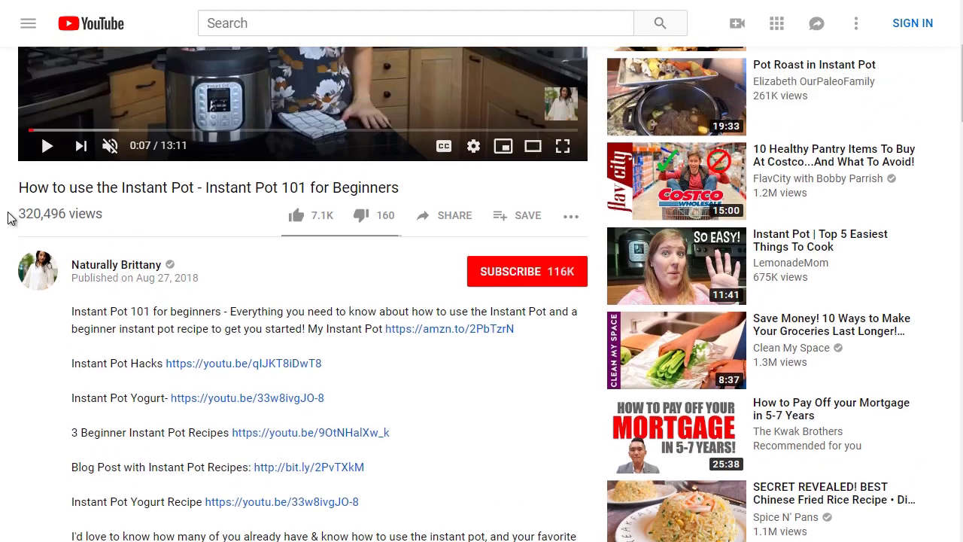
Open the channel of the Instant Pot 101 video's creator and pause the trailer playing on its home page
right_click(133, 268)
click(165, 273)
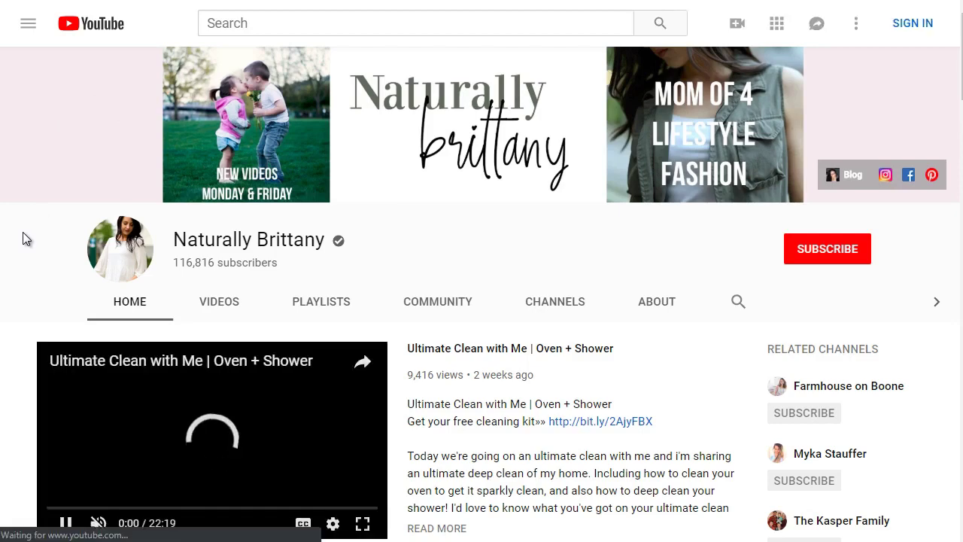
scroll(23, 236, down, 1)
click(65, 445)
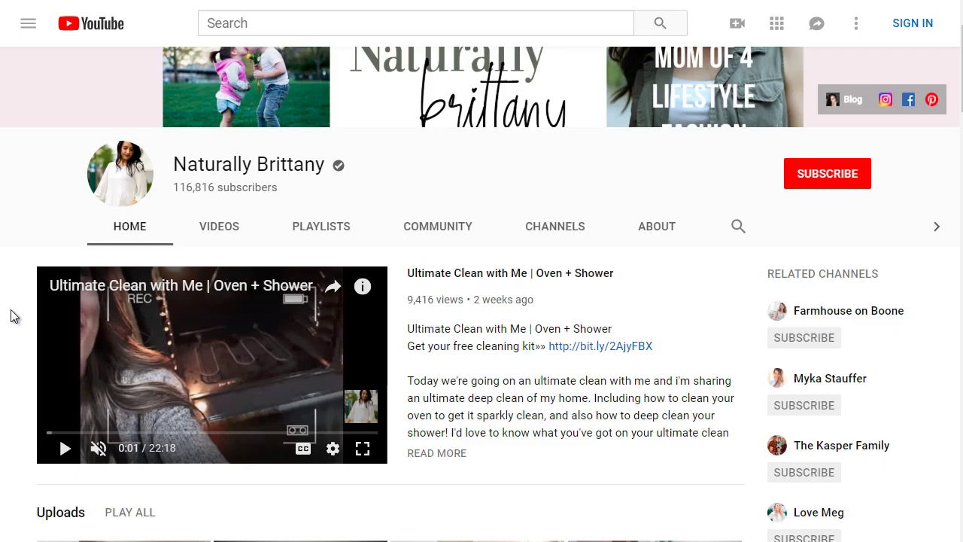
scroll(10, 316, up, 1)
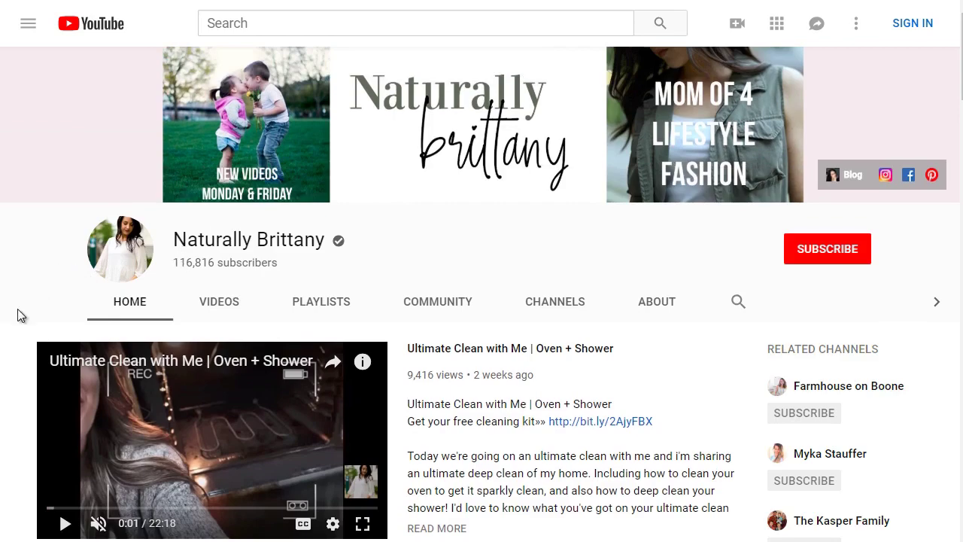
Open the channel's list of uploaded videos and look through their topics and view counts
scroll(21, 316, down, 3)
click(227, 156)
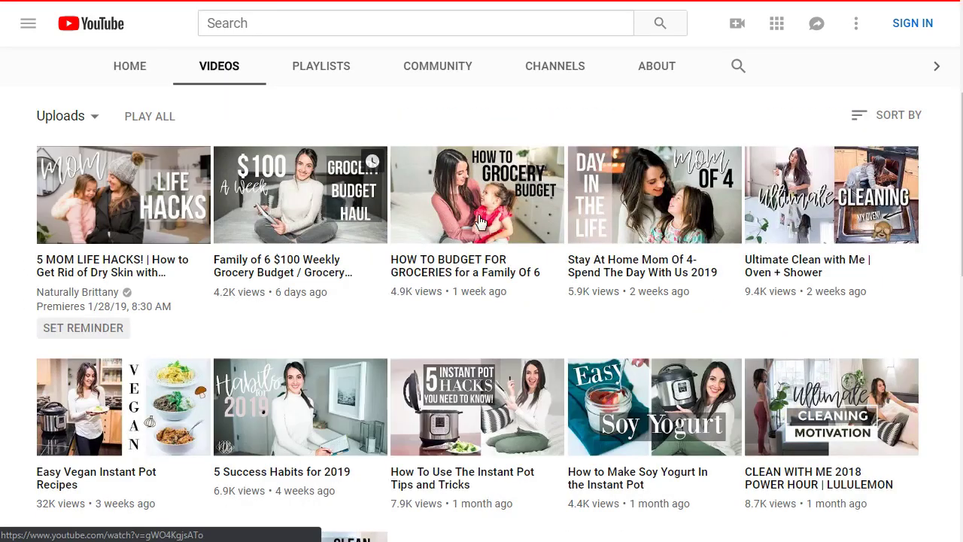
scroll(308, 202, down, 5)
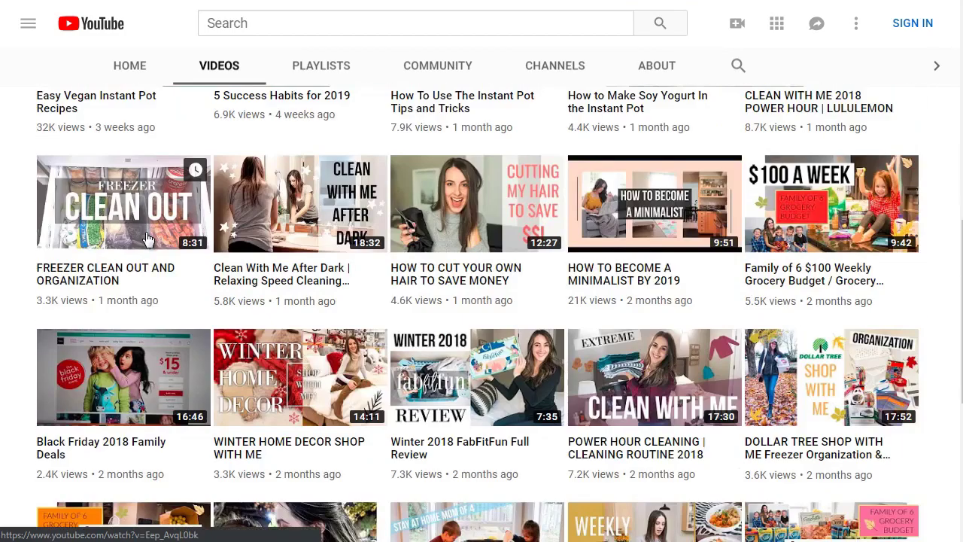
scroll(8, 248, down, 1)
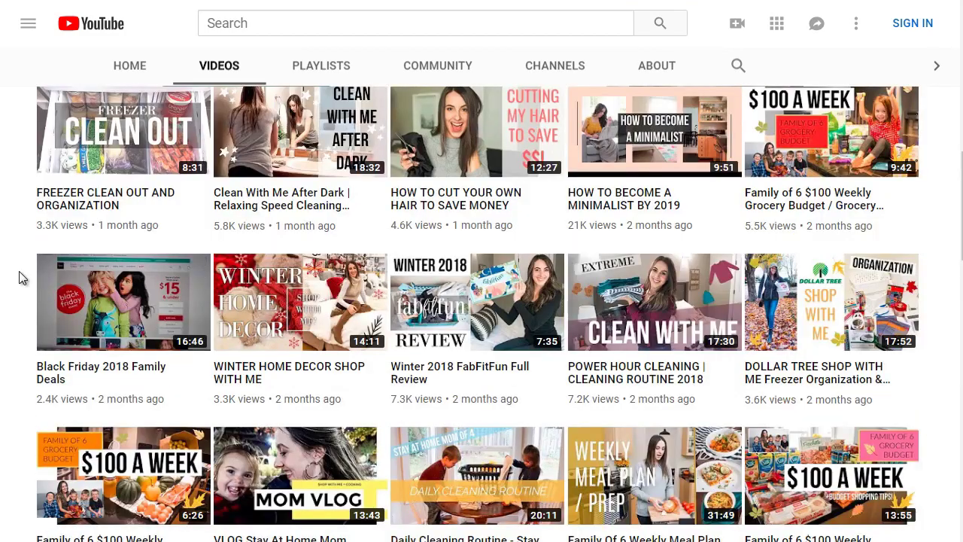
scroll(22, 277, down, 3)
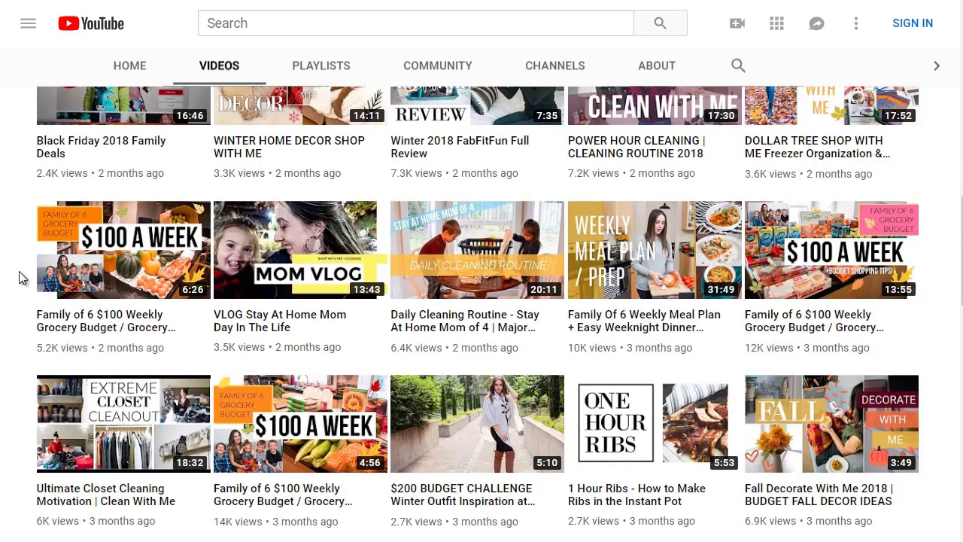
scroll(22, 278, down, 2)
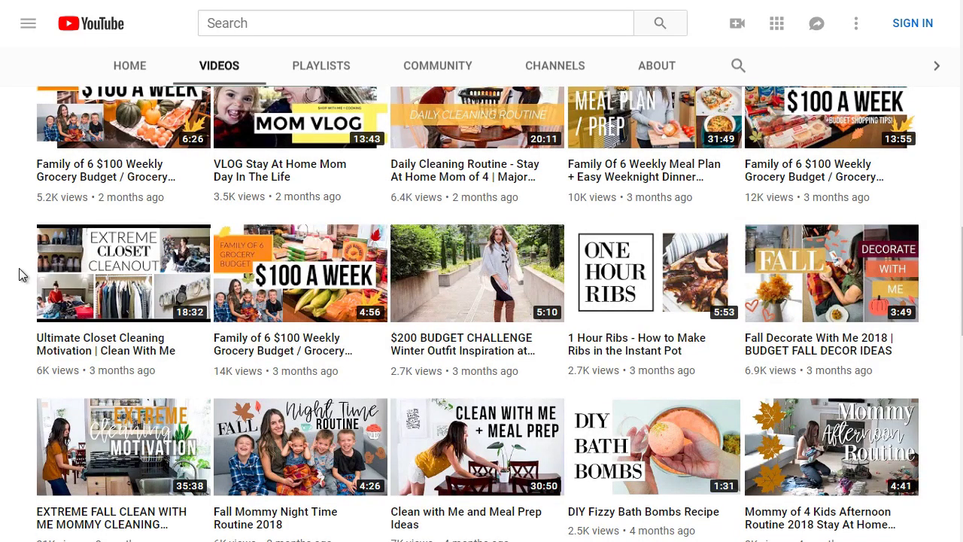
scroll(21, 277, down, 4)
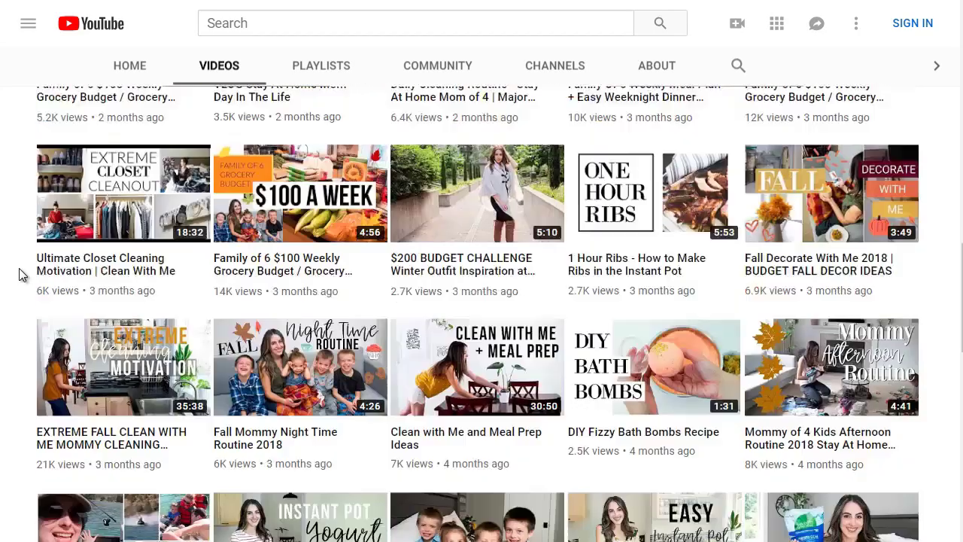
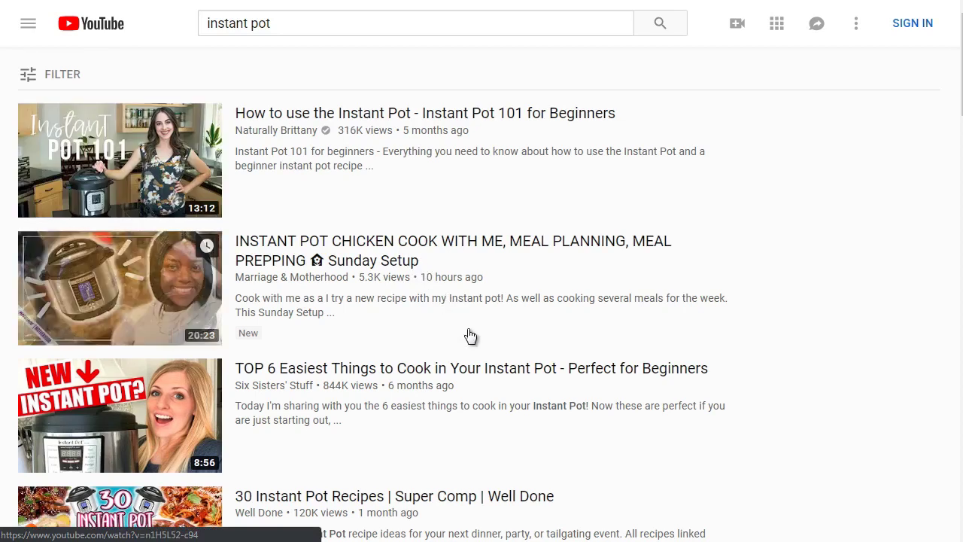
Switch to Notepad and review the collected video titles and descriptions, highlighting the "TOP 6 Easiest Things to Cook in Your Instant Pot" title, then minimize it
key(alt+Tab)
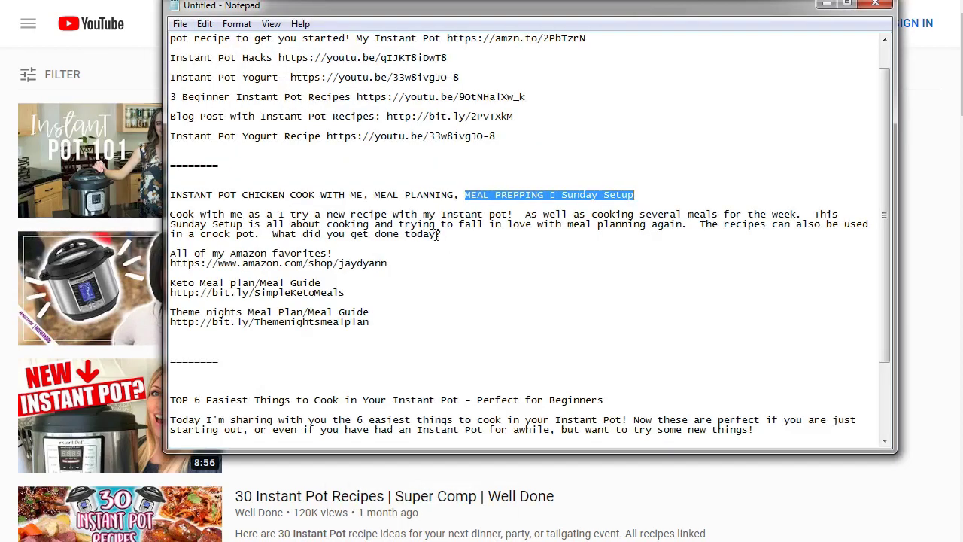
click(415, 223)
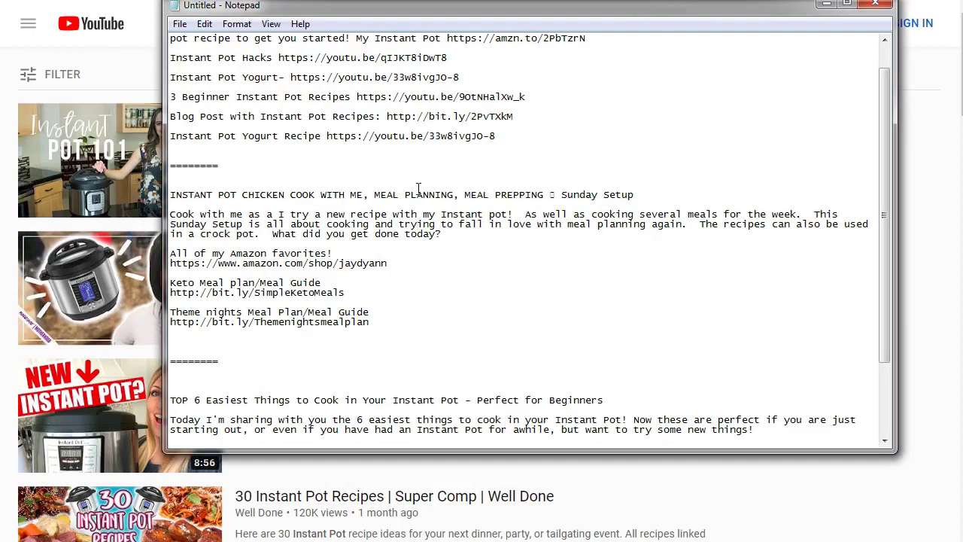
scroll(418, 188, up, 1)
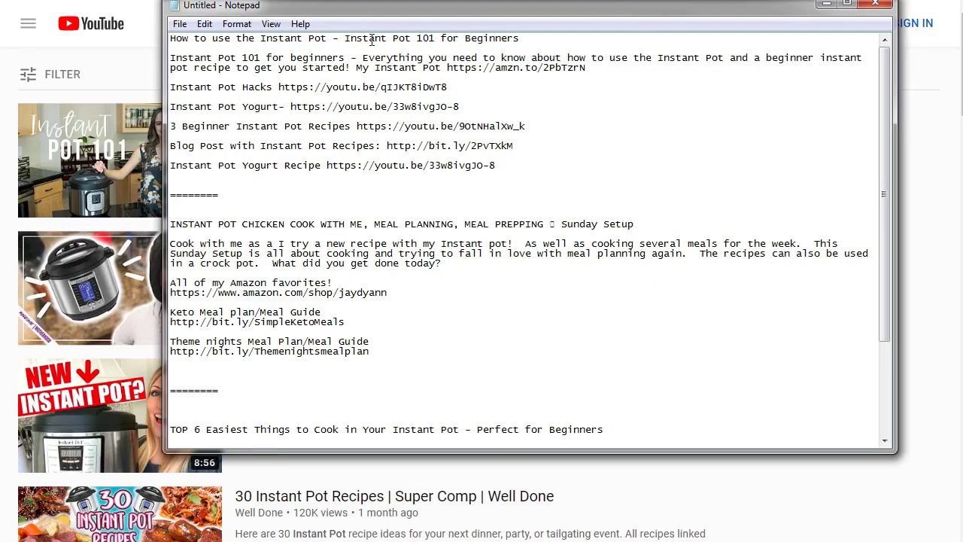
scroll(546, 333, down, 2)
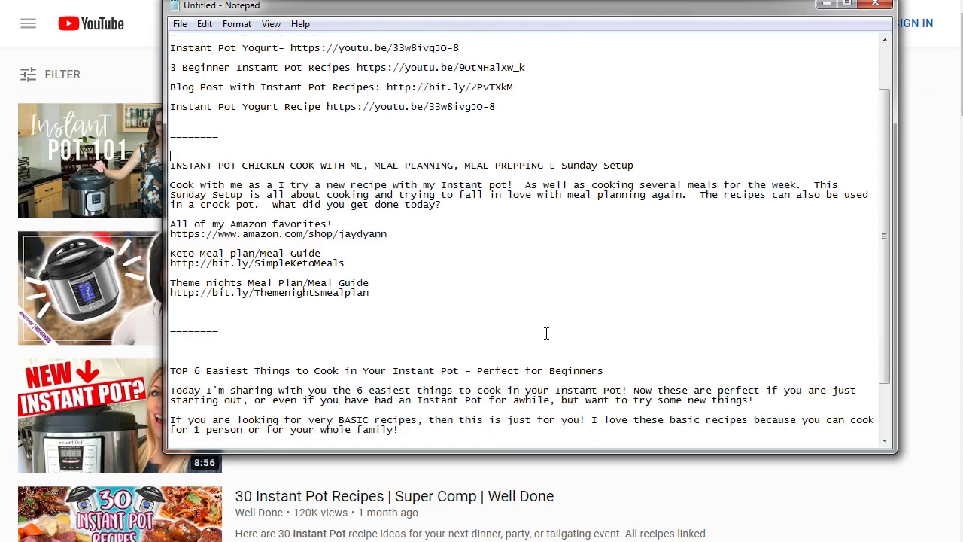
click(610, 367)
key(shift+Home)
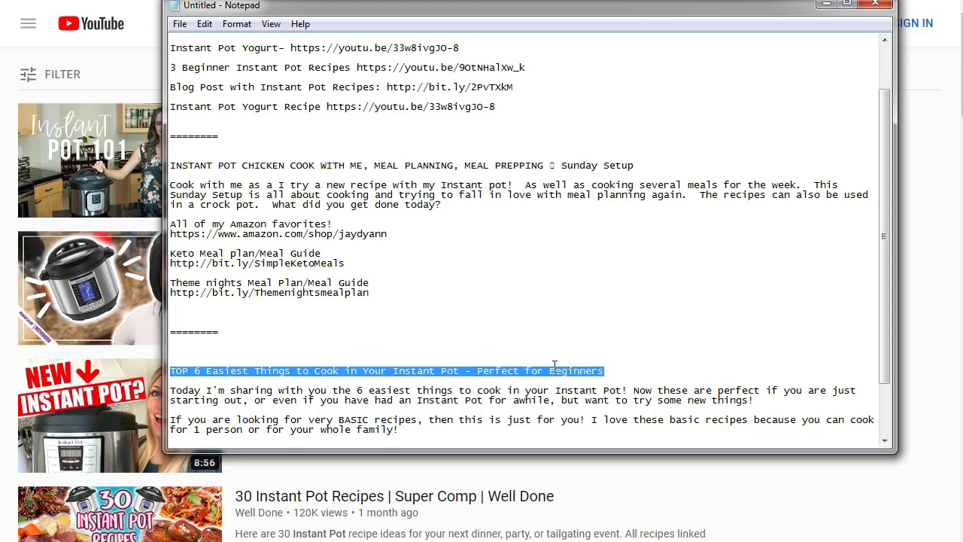
click(555, 365)
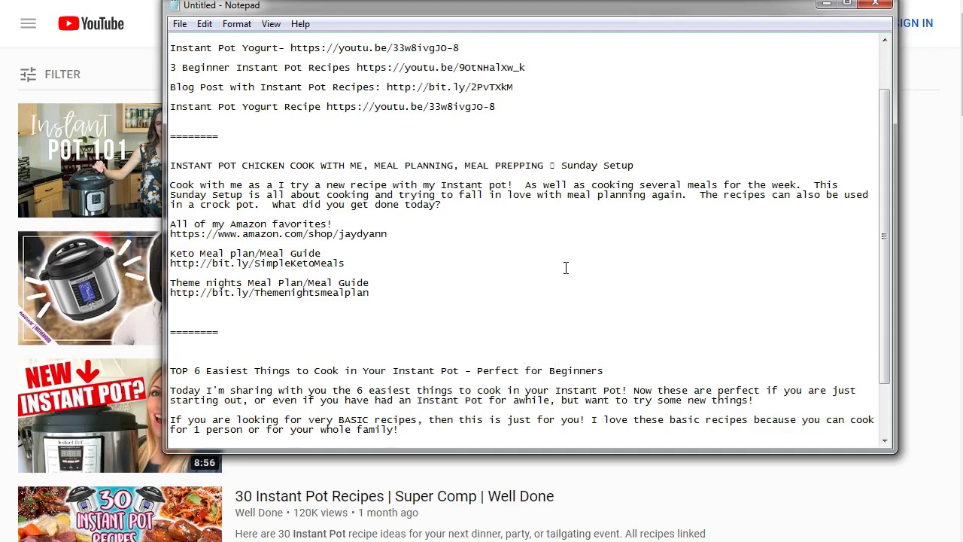
scroll(565, 270, down, 3)
click(827, 4)
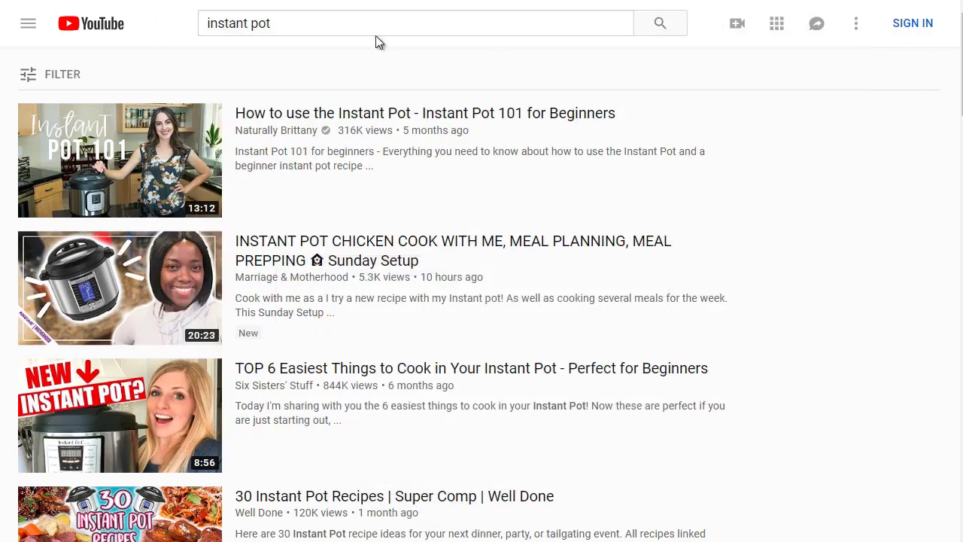
Check YouTube's search predictions for "instant pot" and look through the titles and descriptions of the top-ranking videos
click(303, 25)
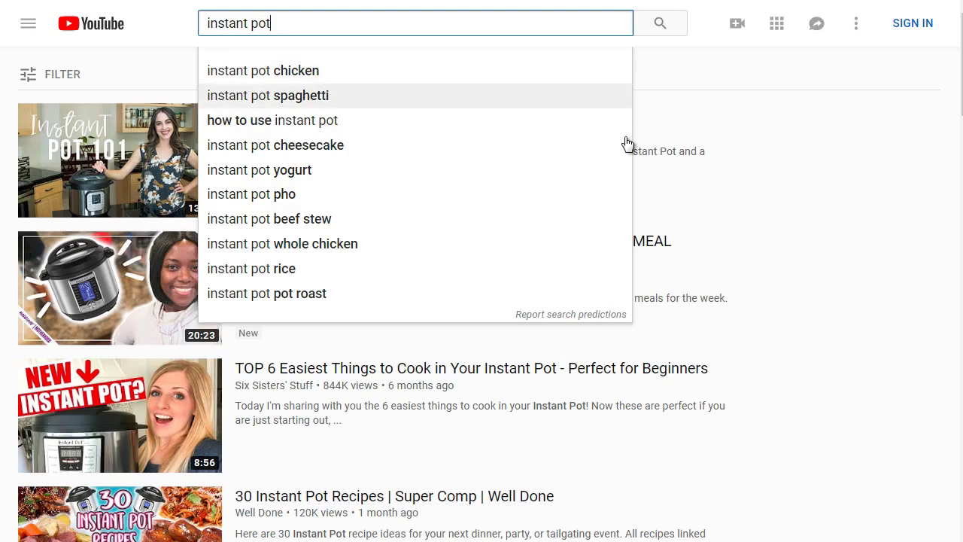
click(667, 74)
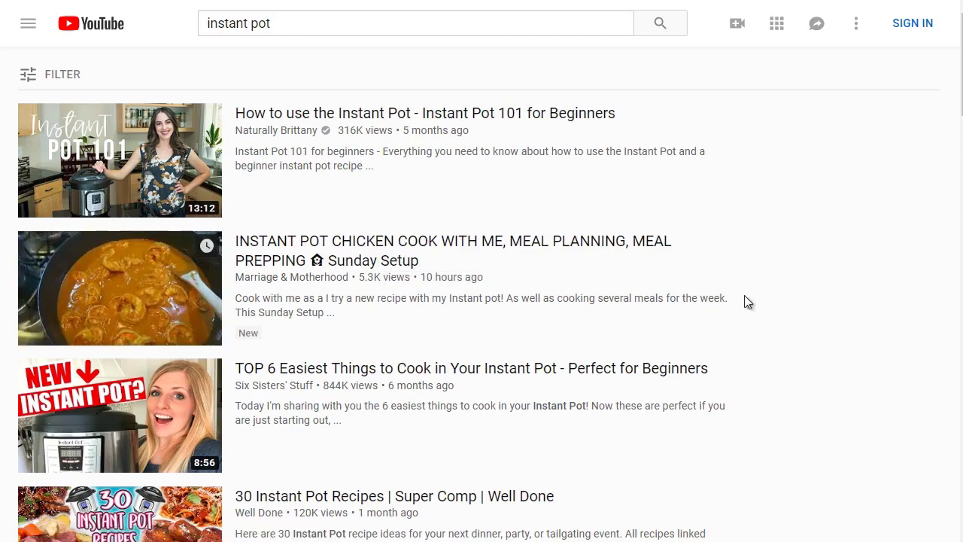
scroll(608, 301, down, 4)
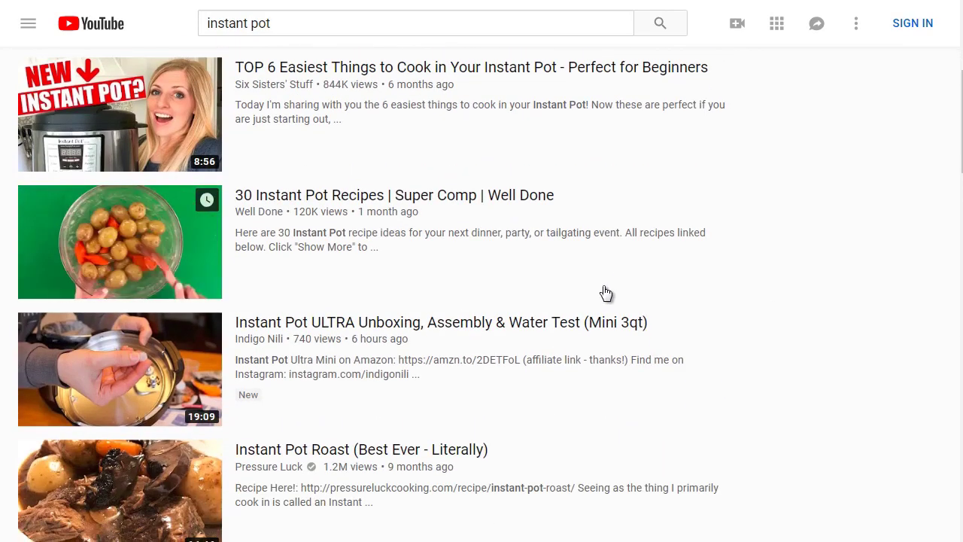
scroll(607, 293, up, 3)
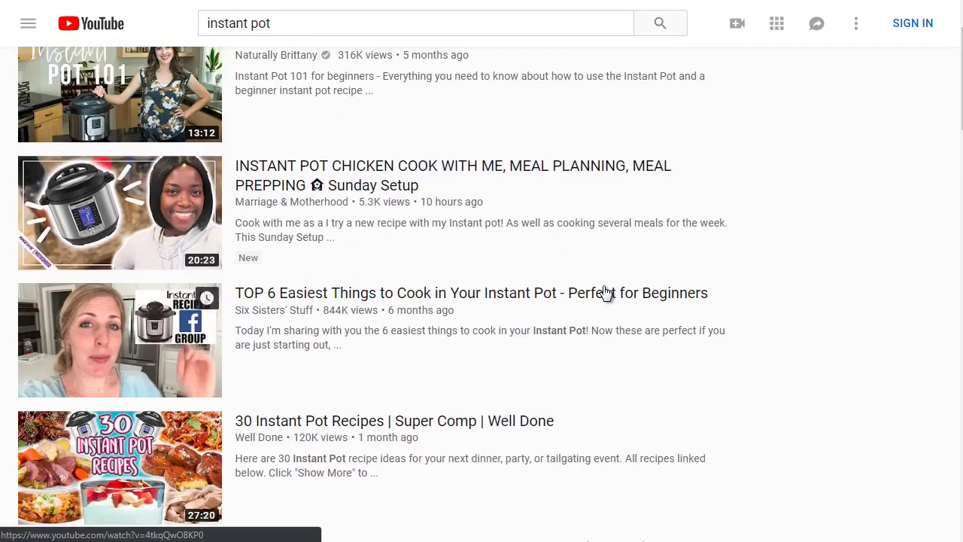
scroll(607, 293, down, 1)
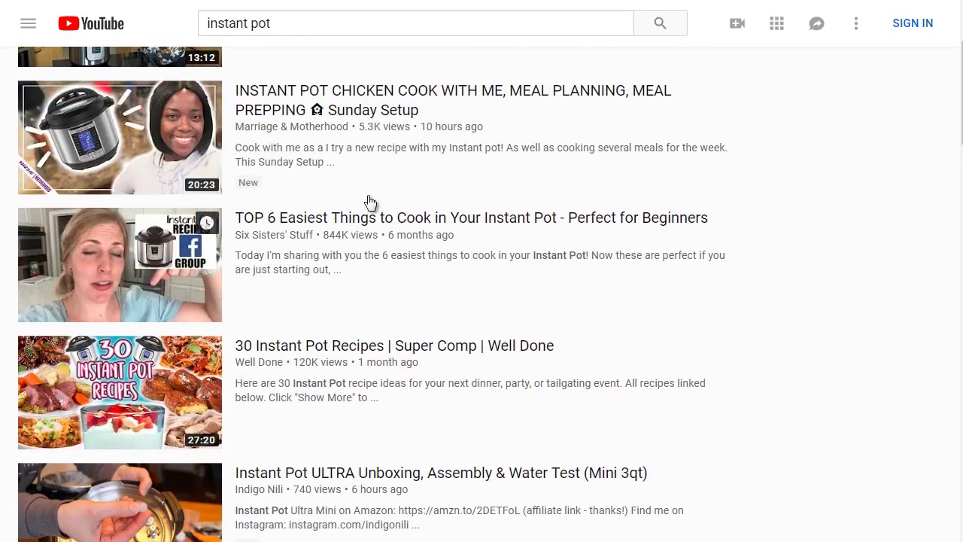
scroll(725, 294, down, 2)
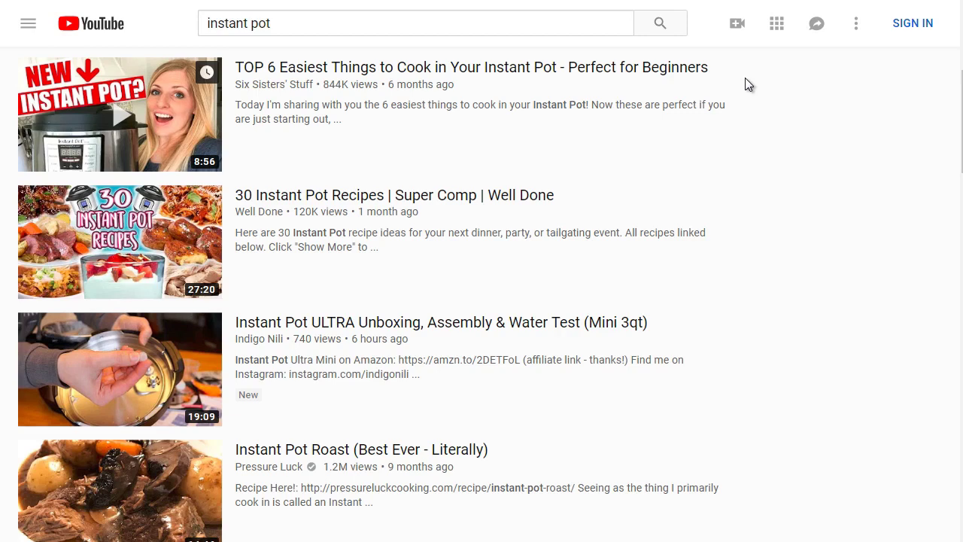
scroll(741, 94, down, 1)
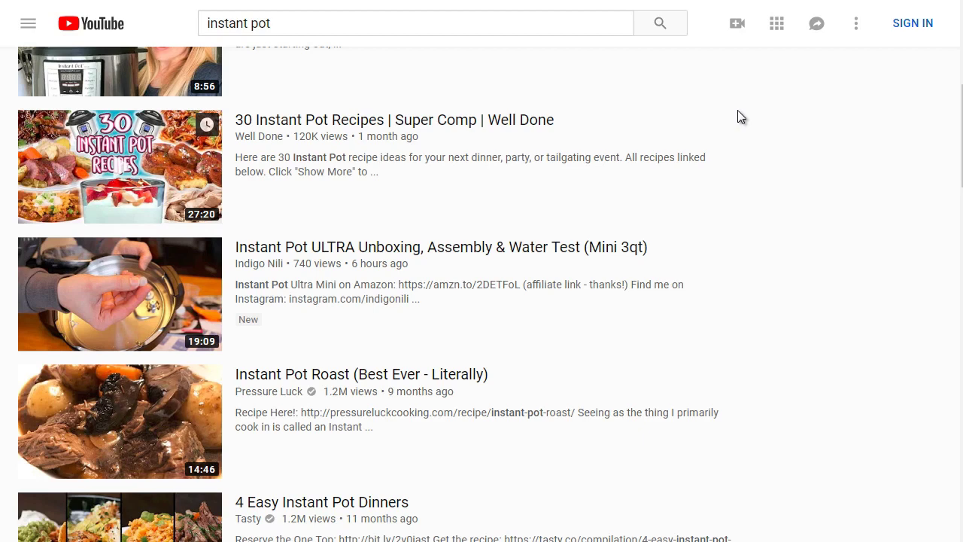
mouse_move(230, 134)
scroll(722, 130, down, 2)
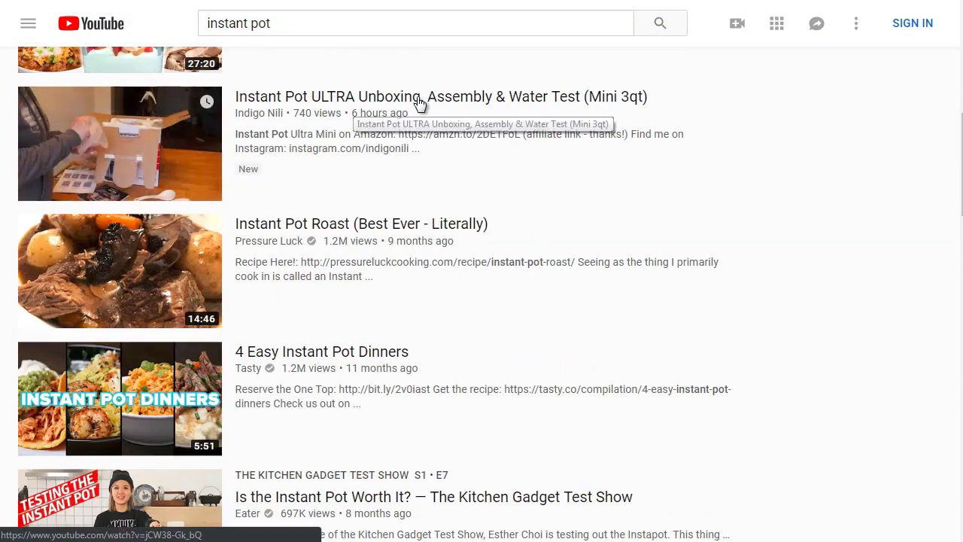
scroll(418, 331, up, 7)
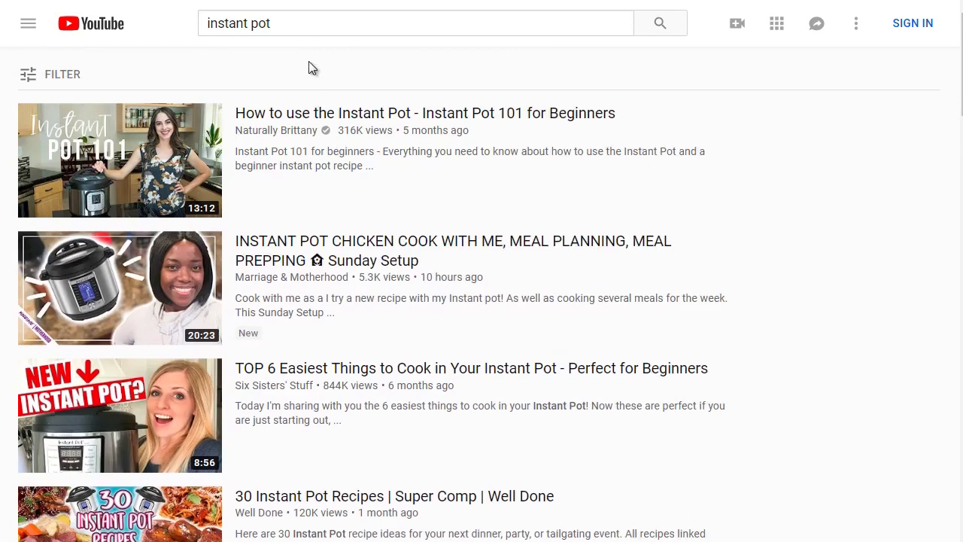
Show YouTube's search predictions for "instant pot" again and highlight the search term
click(307, 29)
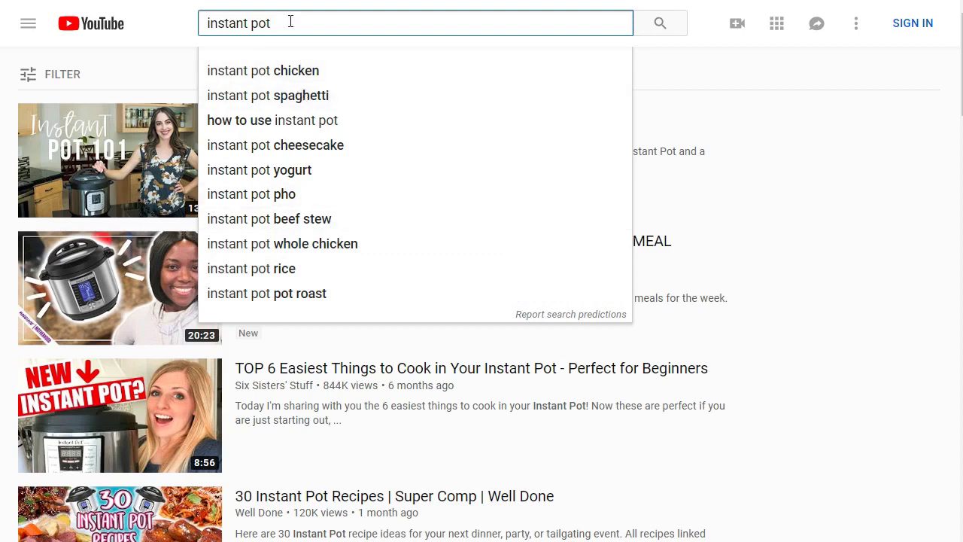
drag(290, 22, 185, 26)
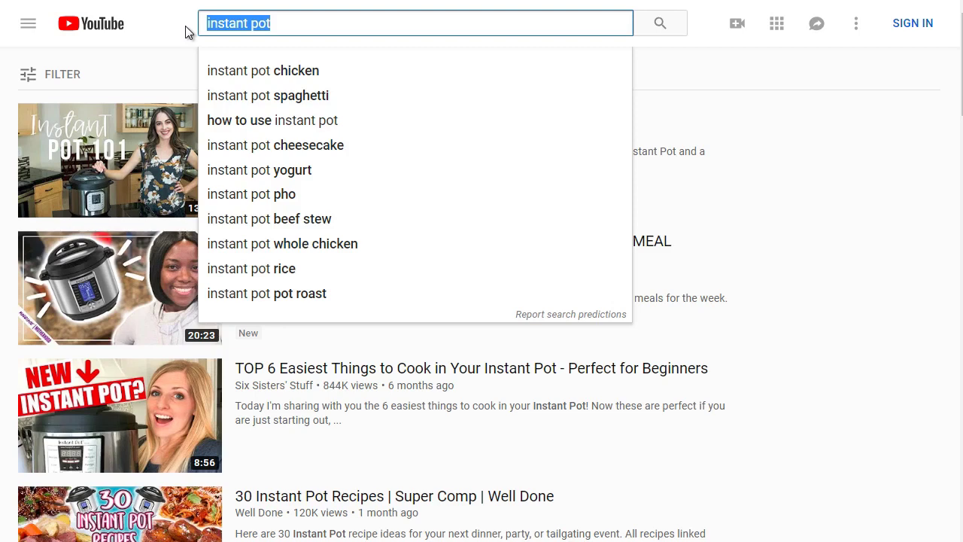
click(818, 95)
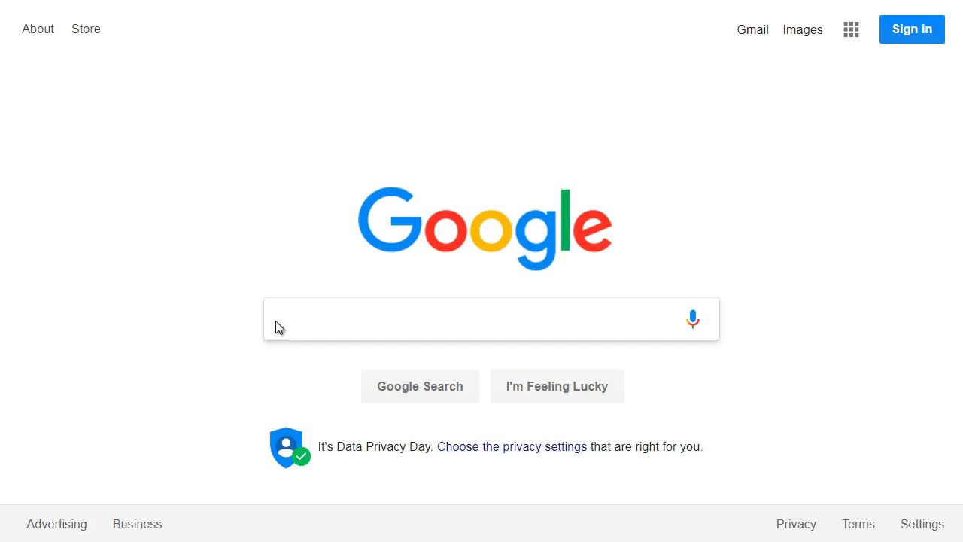
Switch to Google, enter "instant pot" as the query and compare its suggestions with YouTube's search predictions
text(instant pot)
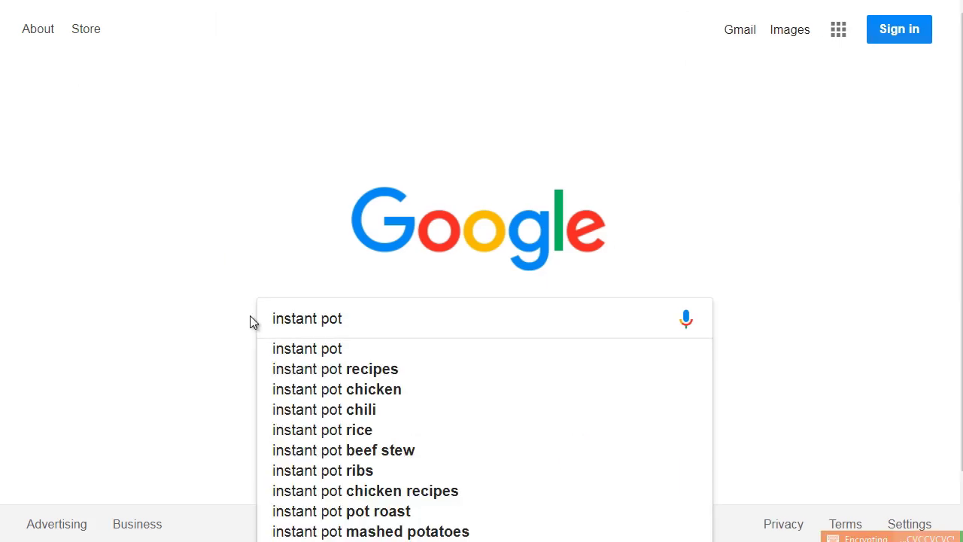
scroll(250, 315, down, 1)
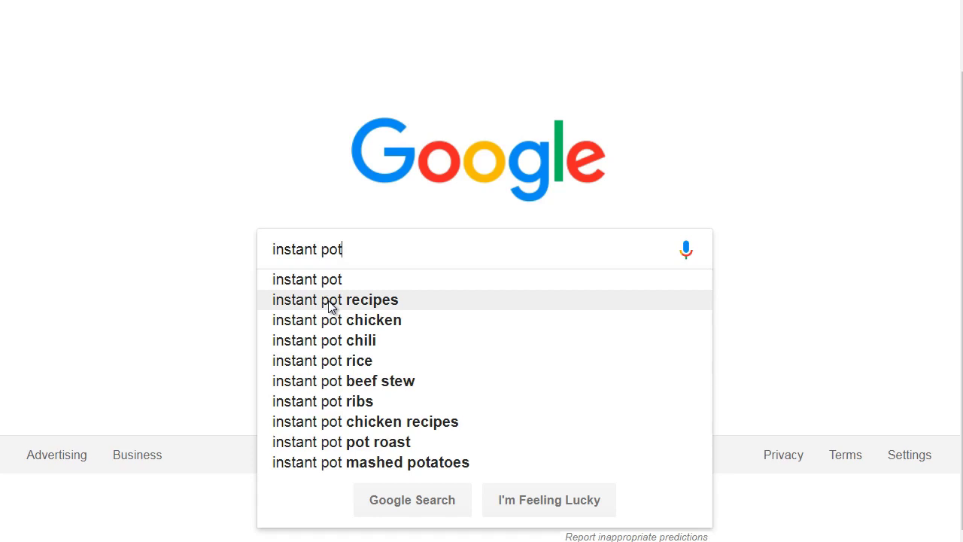
click(246, 162)
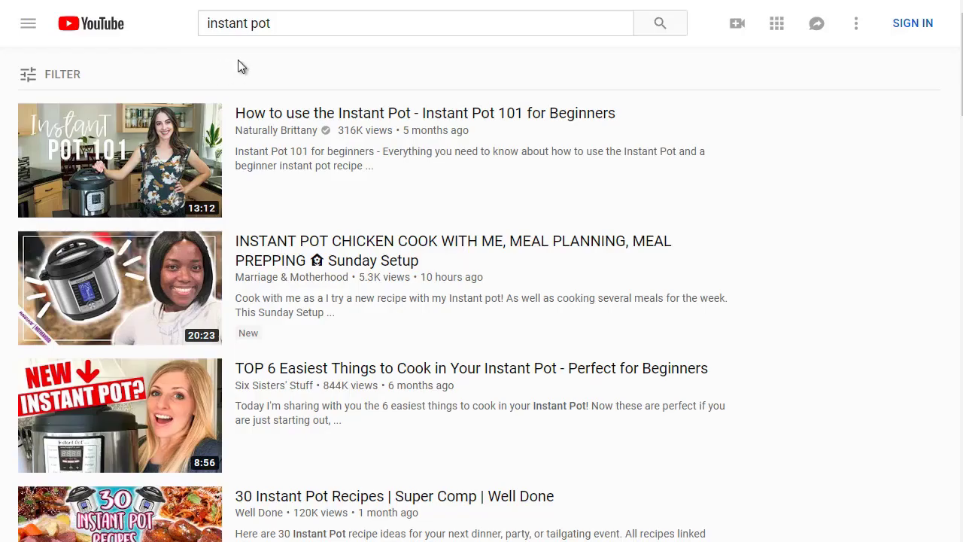
click(288, 27)
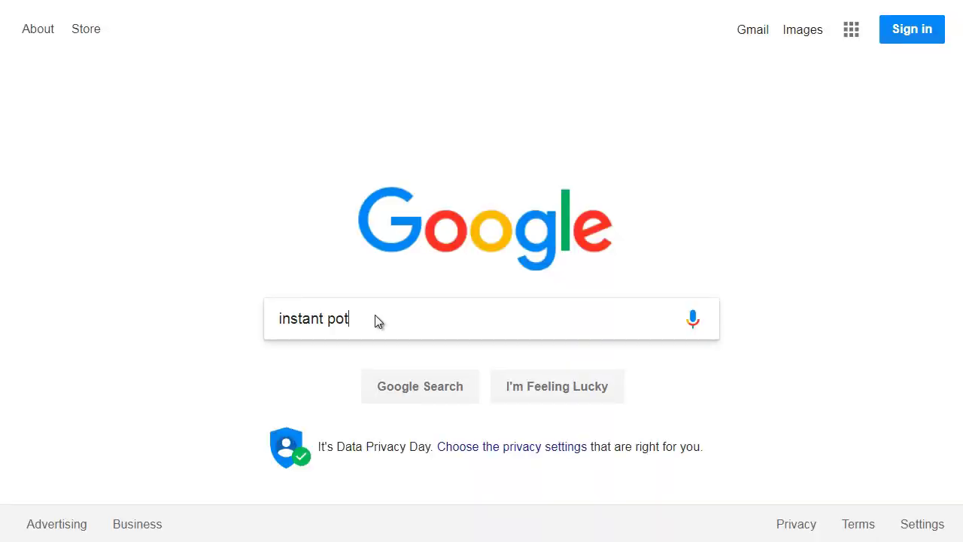
Run the Google search for "instant pot" and look through the results page
key(Return)
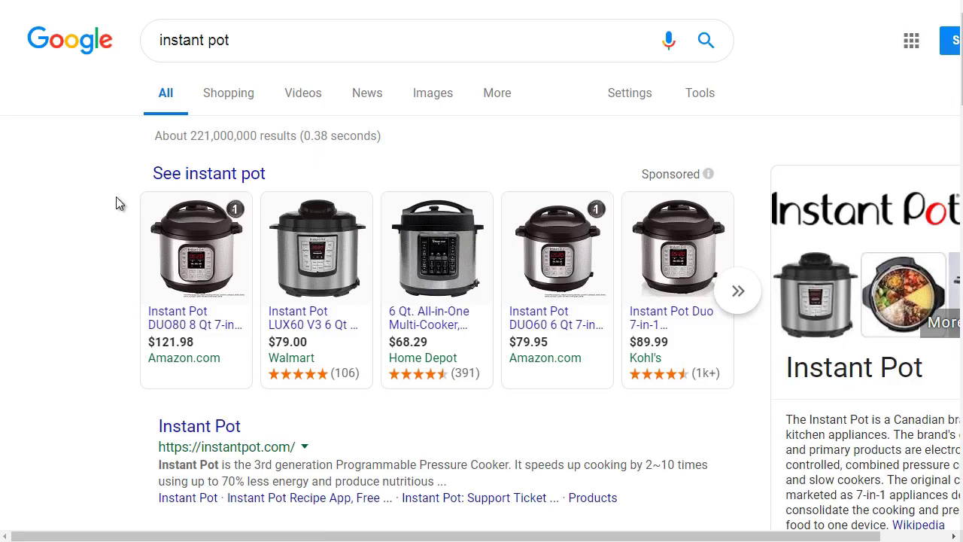
scroll(120, 205, down, 12)
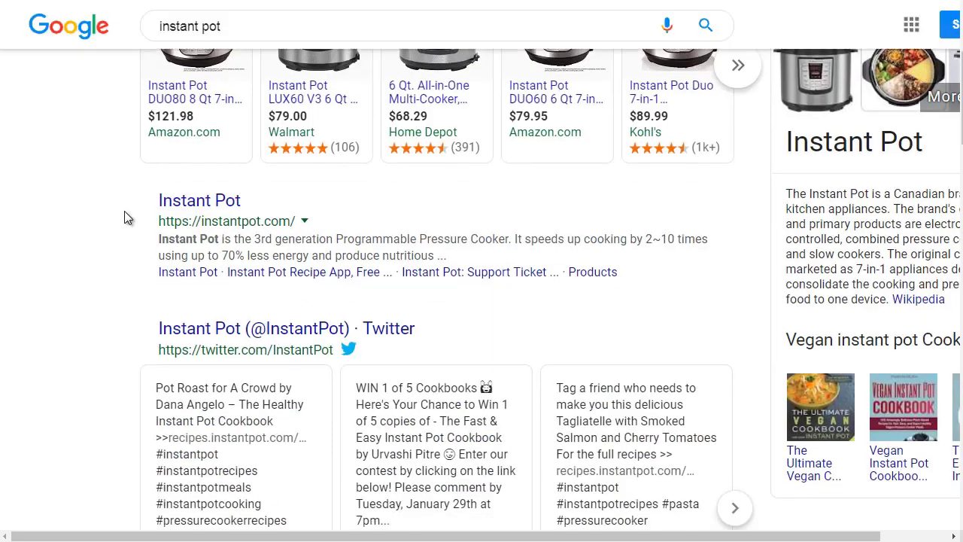
Look through the rest of the Google results for "instant pot" and highlight the related searches heading
scroll(125, 213, down, 5)
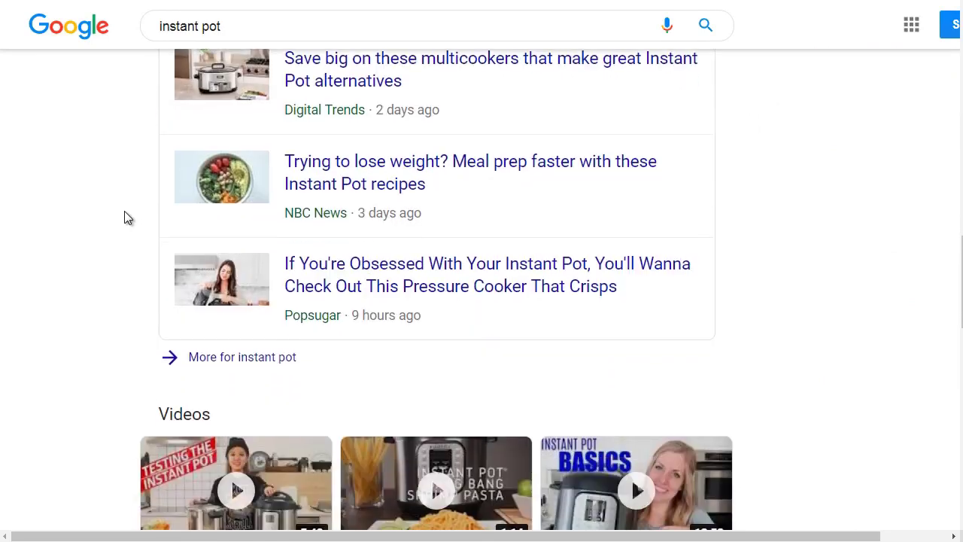
scroll(126, 214, down, 6)
scroll(124, 215, down, 10)
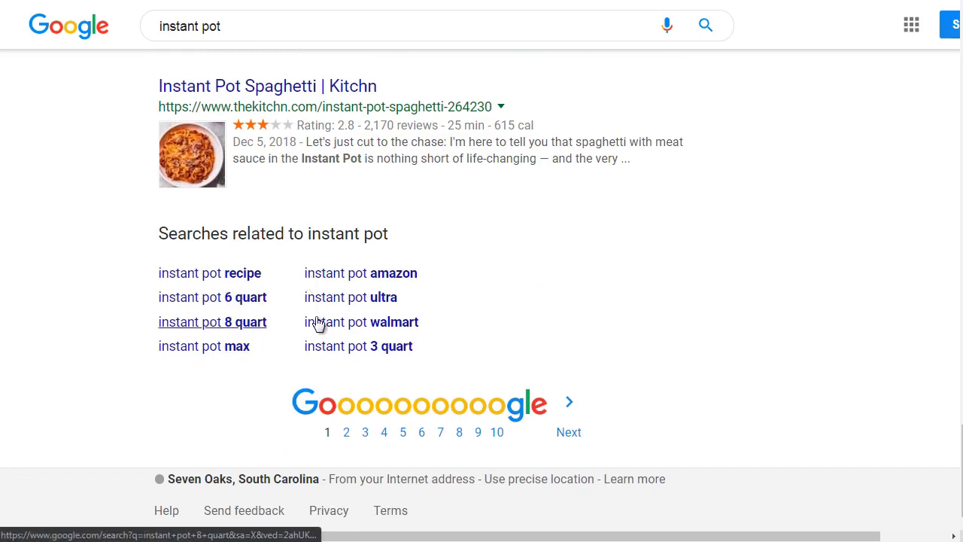
drag(234, 235, 404, 255)
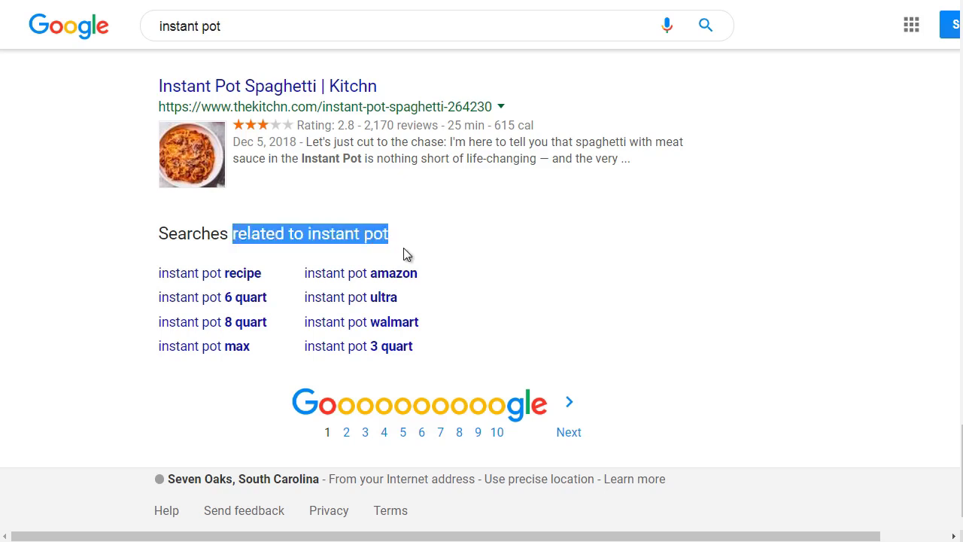
click(374, 278)
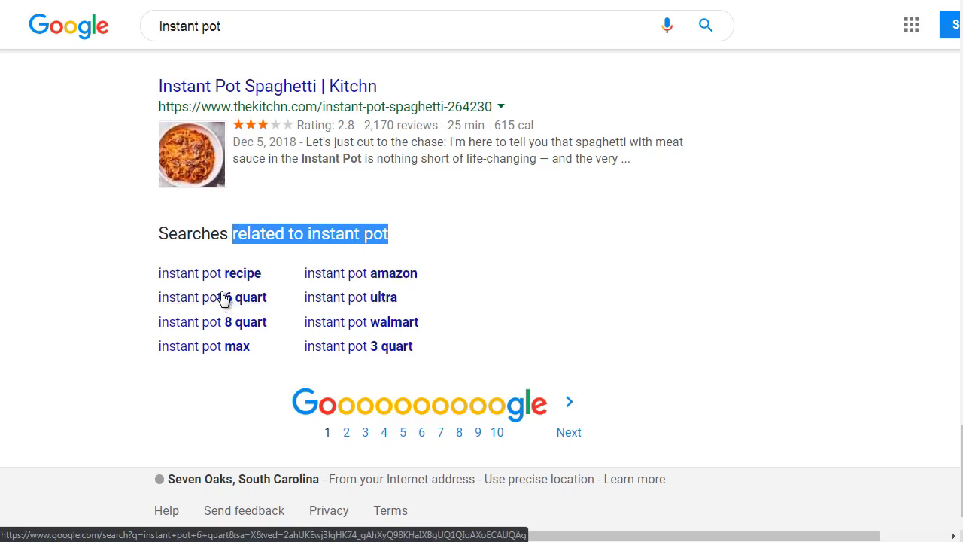
Extend the Google query to "instant pot chicken" and copy the whole search term
click(252, 30)
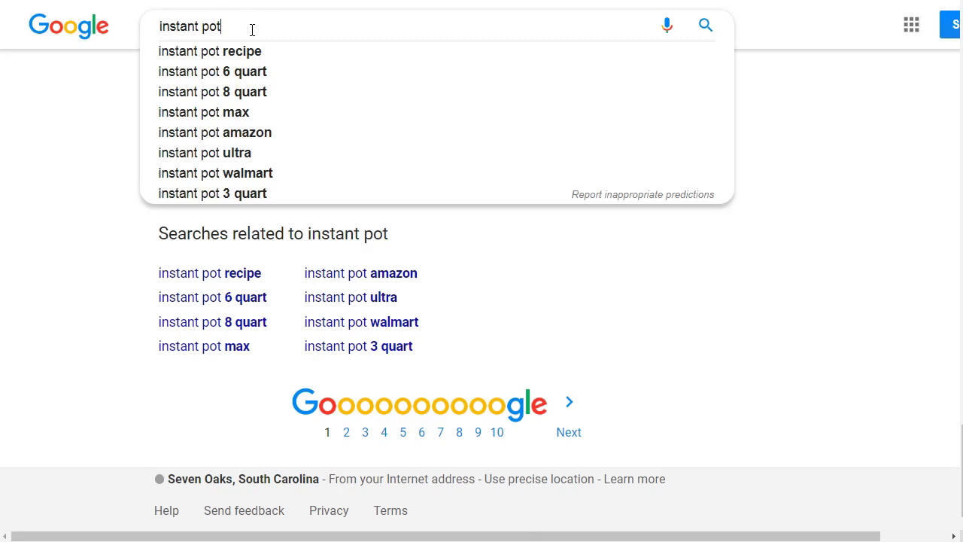
text(chicken)
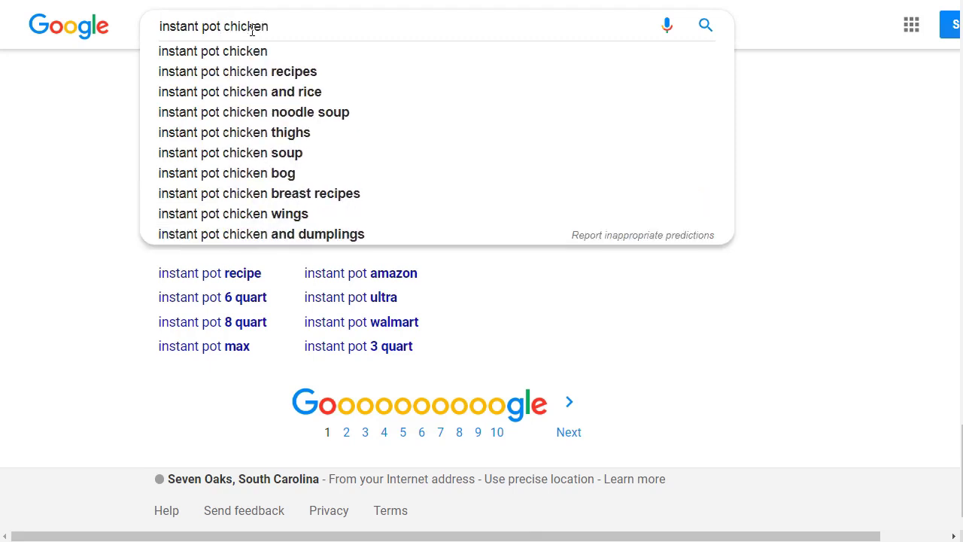
triple_click(252, 30)
key(ctrl+c)
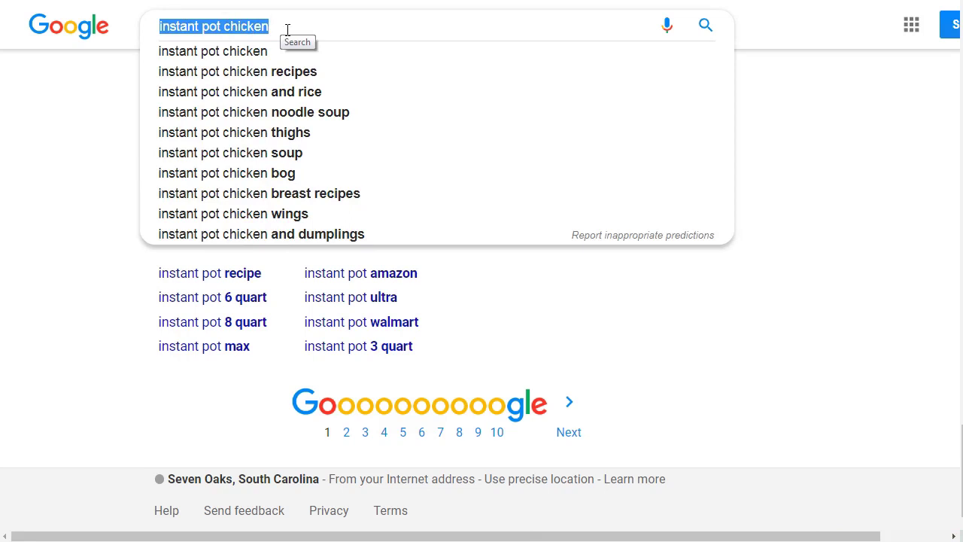
click(288, 30)
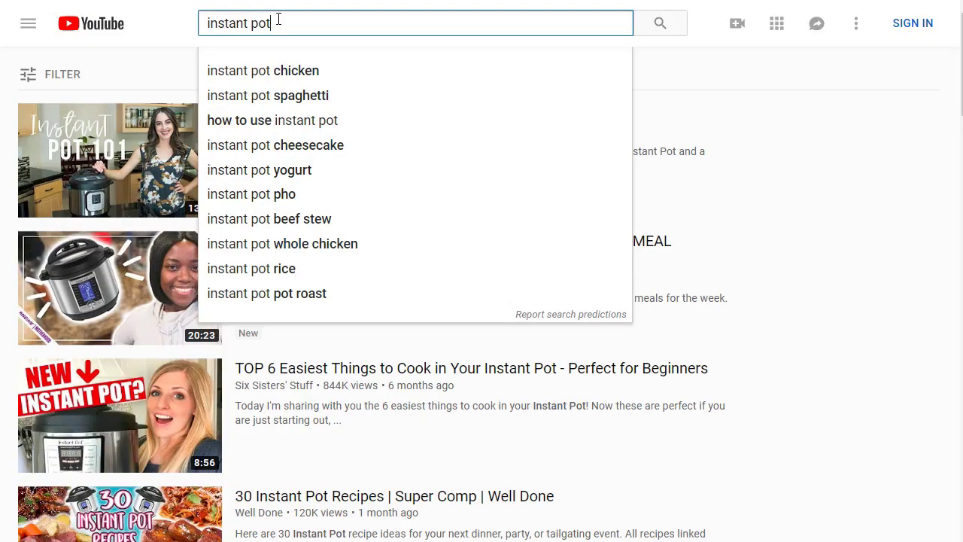
Switch to YouTube, replace the query with the copied "instant pot chicken" and run the search
drag(278, 23, 138, 28)
key(ctrl+v)
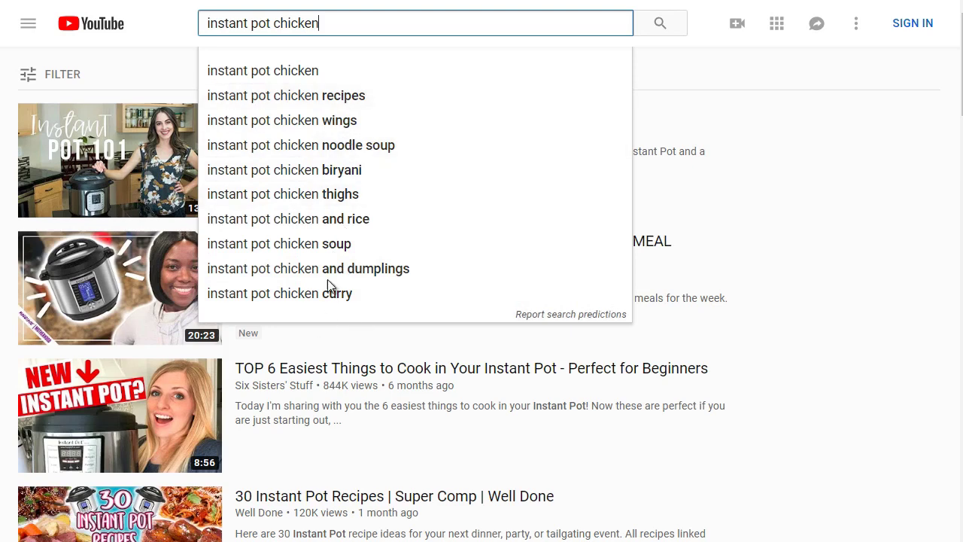
click(212, 73)
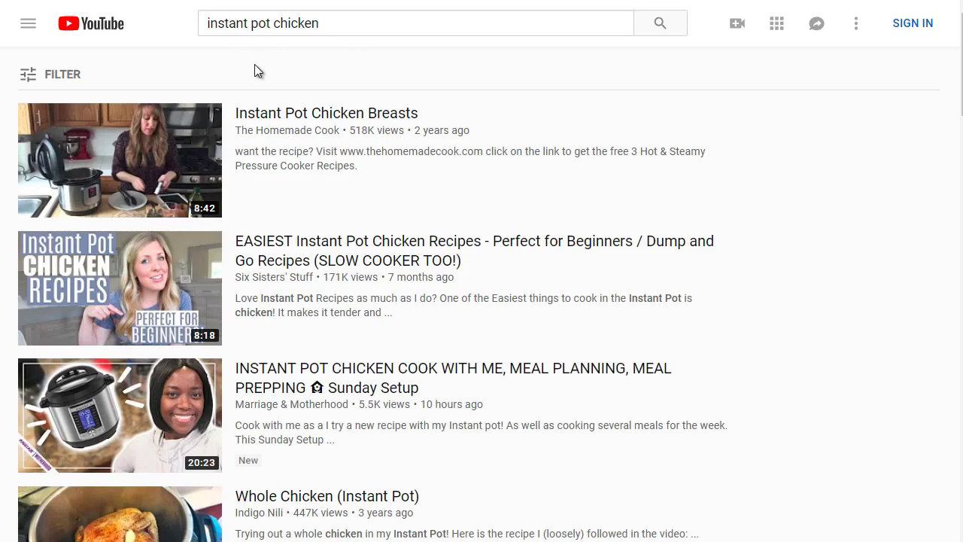
Look through the titles and descriptions of the top-ranking YouTube videos for "instant pot chicken"
scroll(254, 71, down, 1)
scroll(254, 71, up, 1)
mouse_move(268, 169)
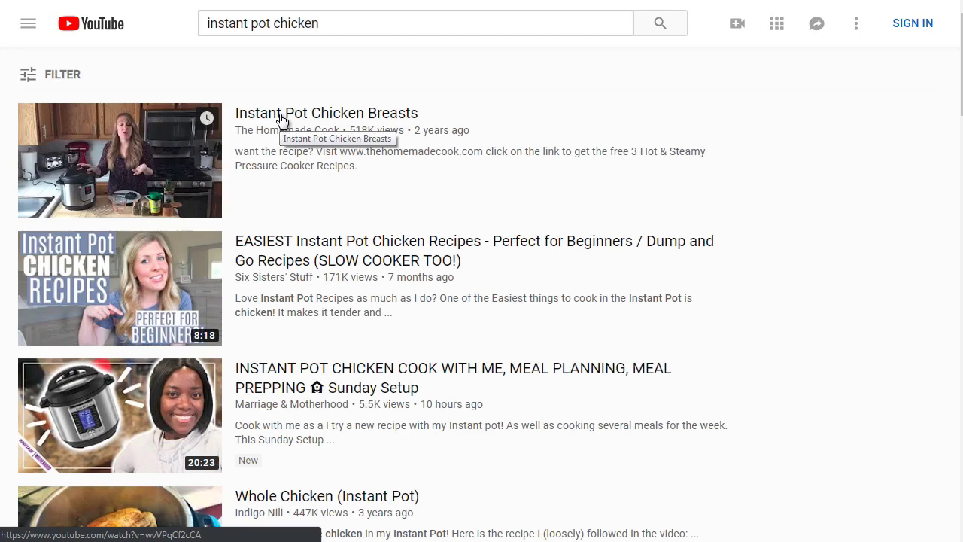
mouse_move(186, 429)
mouse_move(297, 313)
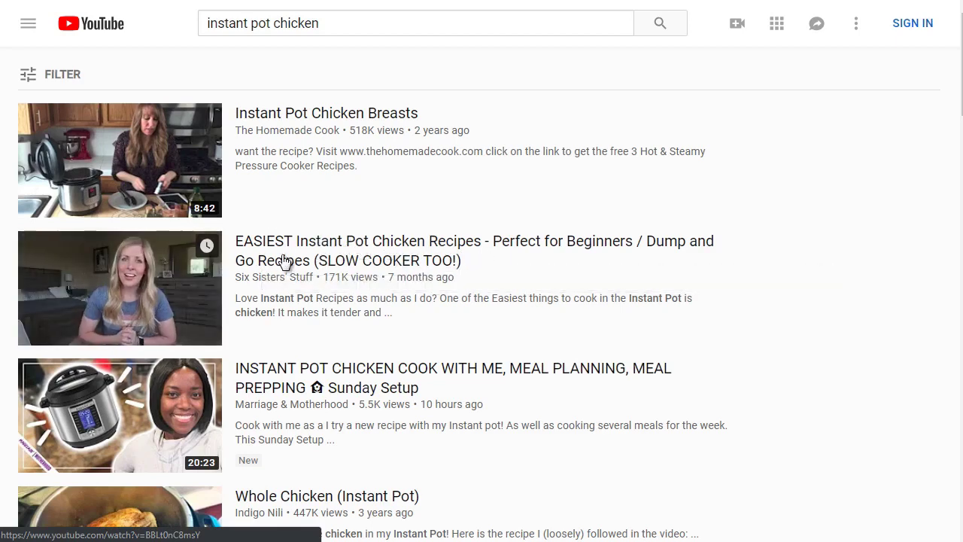
scroll(271, 286, down, 1)
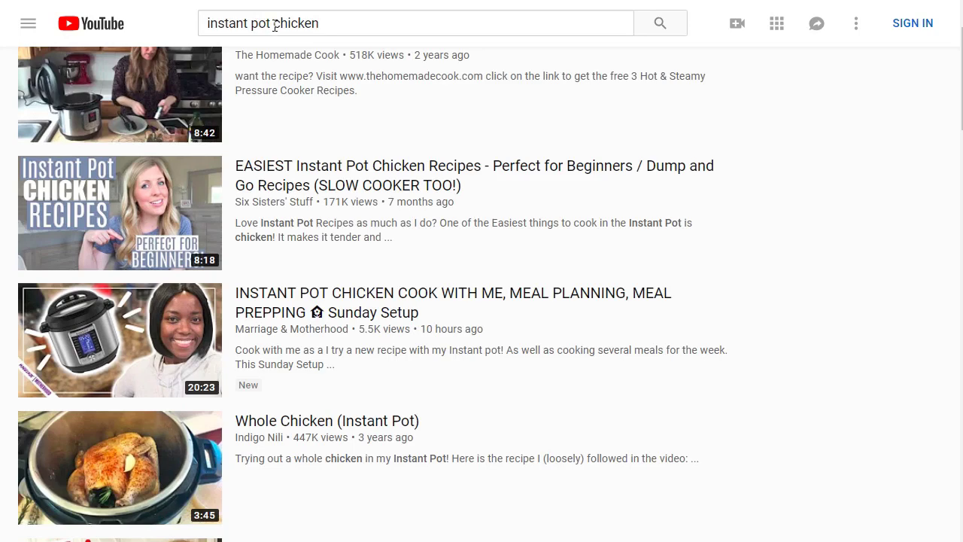
Show YouTube's search predictions for "instant pot chicken" and highlight the search term
triple_click(211, 21)
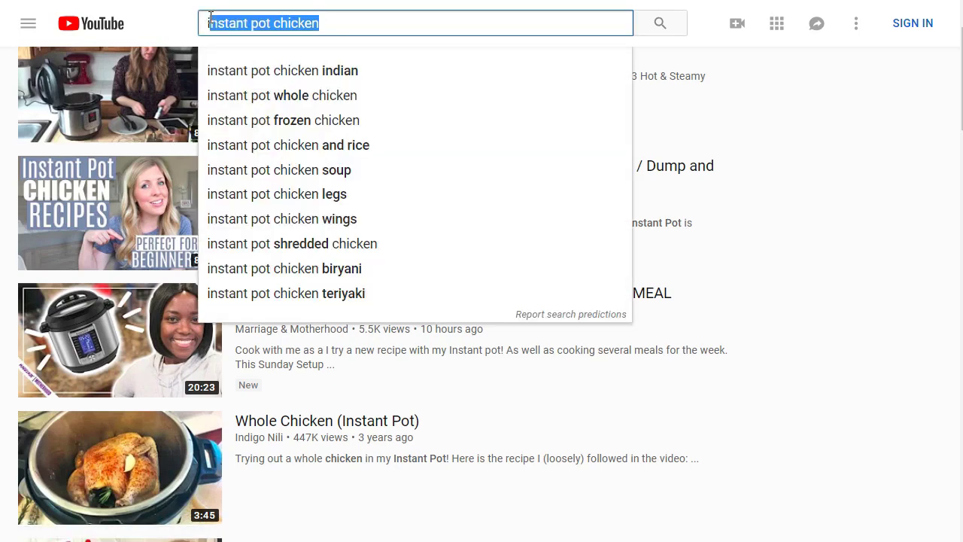
click(210, 21)
triple_click(211, 21)
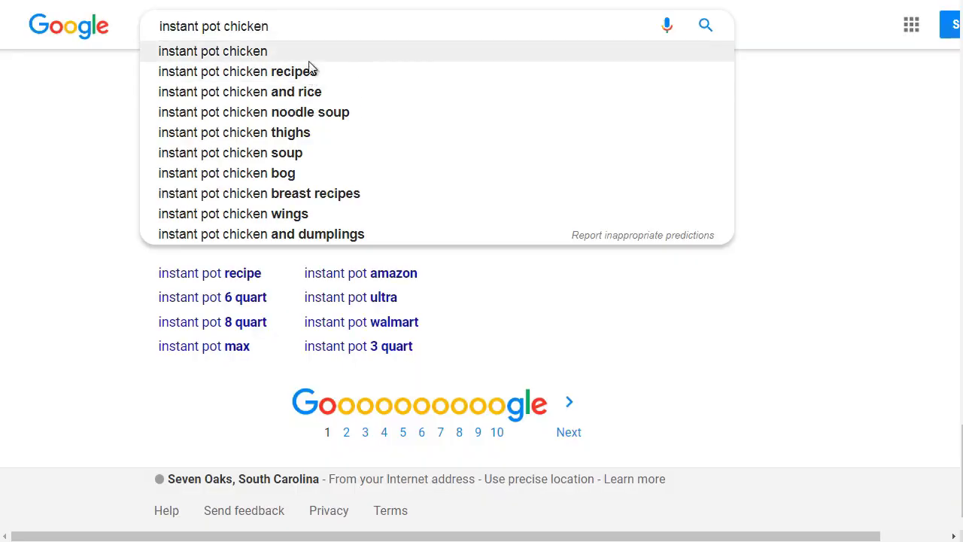
Run the Google search for "instant pot chicken" and examine the results down to the related searches
key(Return)
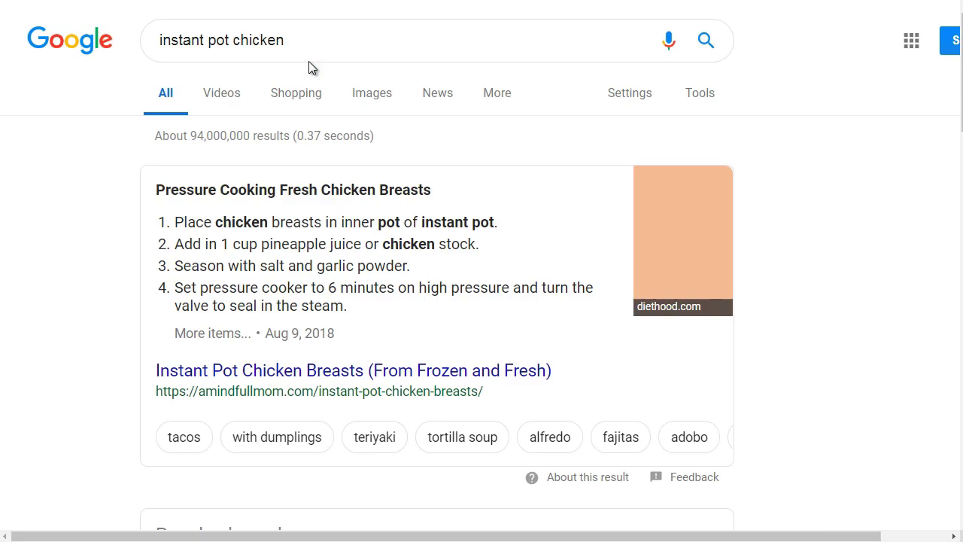
scroll(124, 203, down, 10)
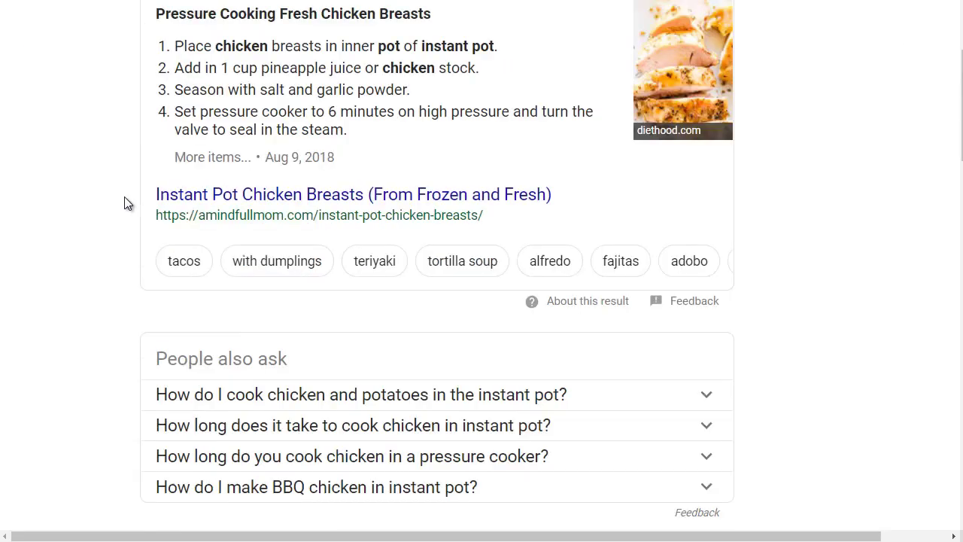
scroll(125, 204, up, 5)
scroll(120, 204, up, 1)
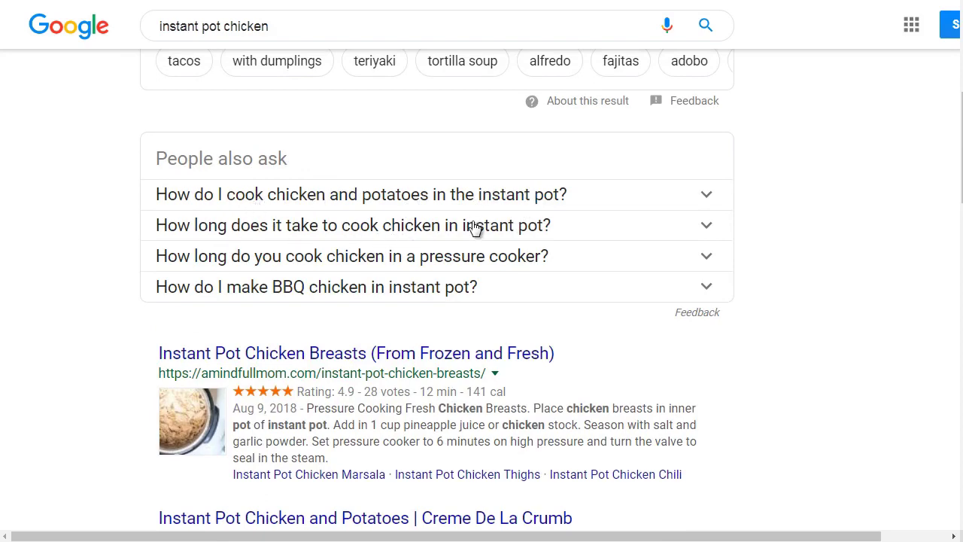
scroll(120, 250, down, 20)
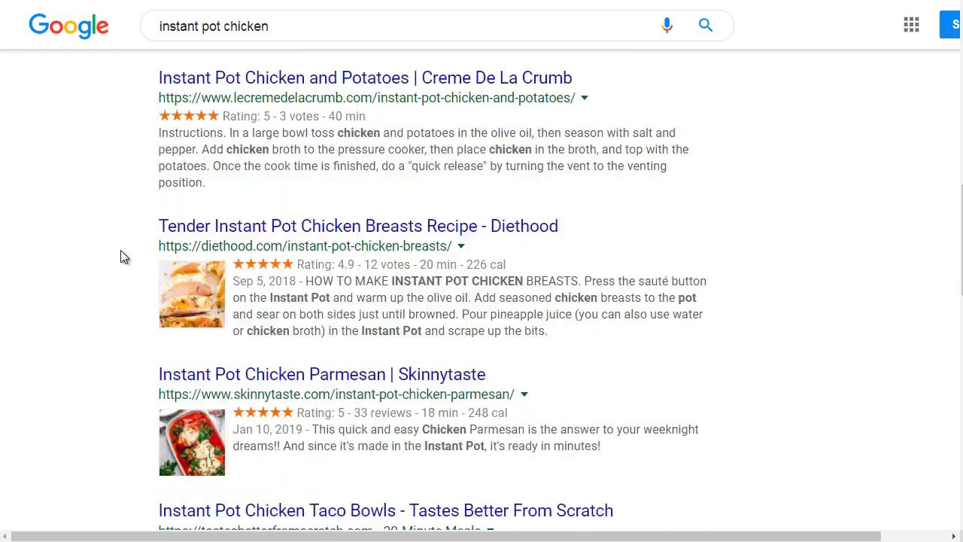
scroll(119, 250, down, 1)
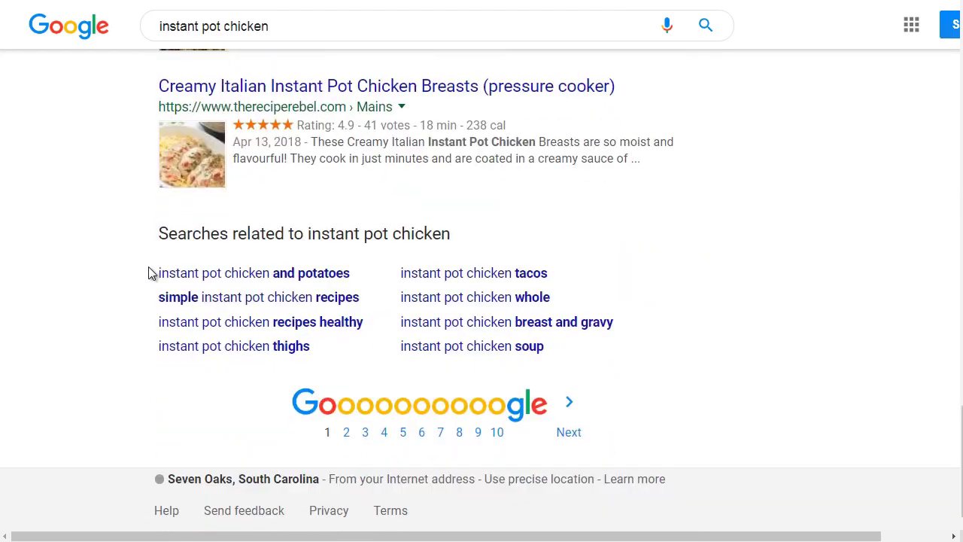
Copy all the related searches, switch to Notepad and add a separator line of equals signs below the collected video text
drag(151, 273, 550, 344)
key(ctrl+c)
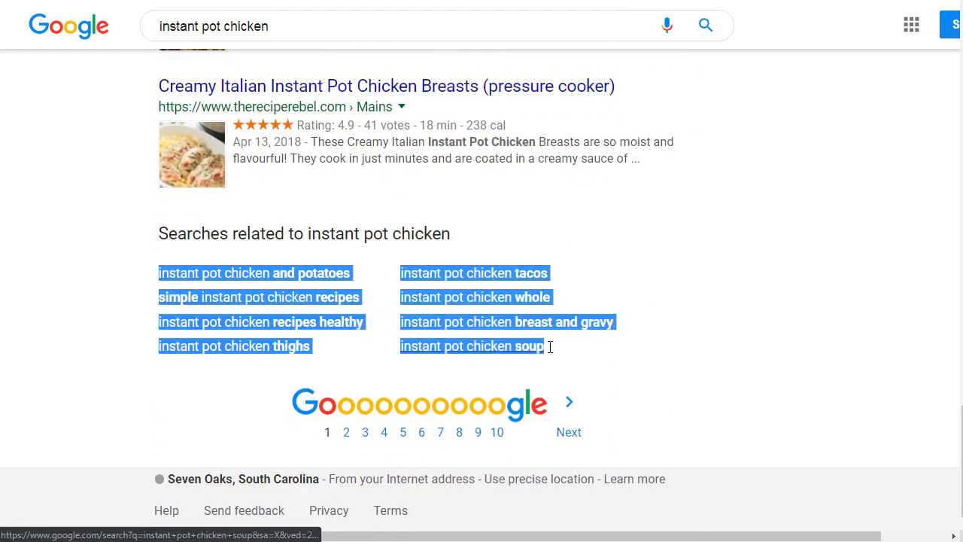
key(alt+Tab)
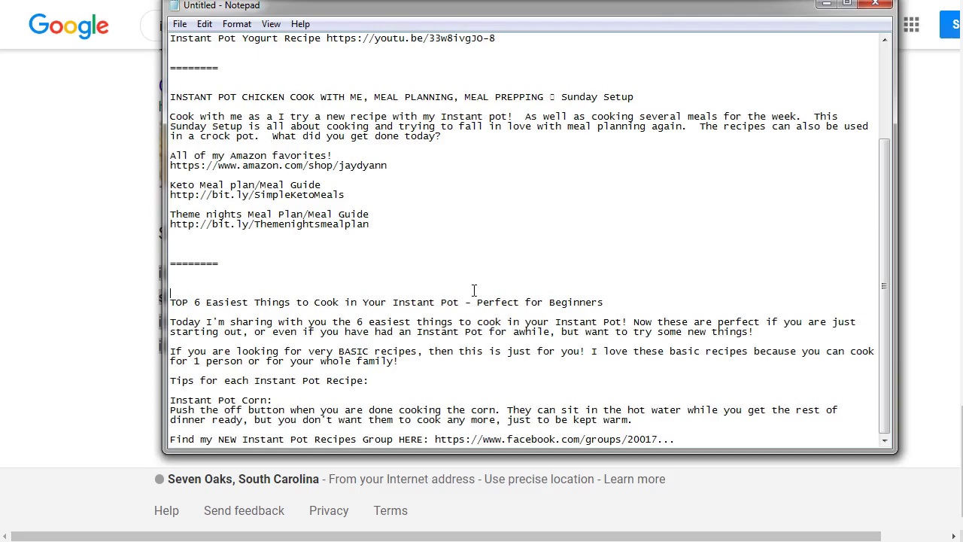
click(697, 444)
key(Return)
key(Return)
key(Return)
key(Return)
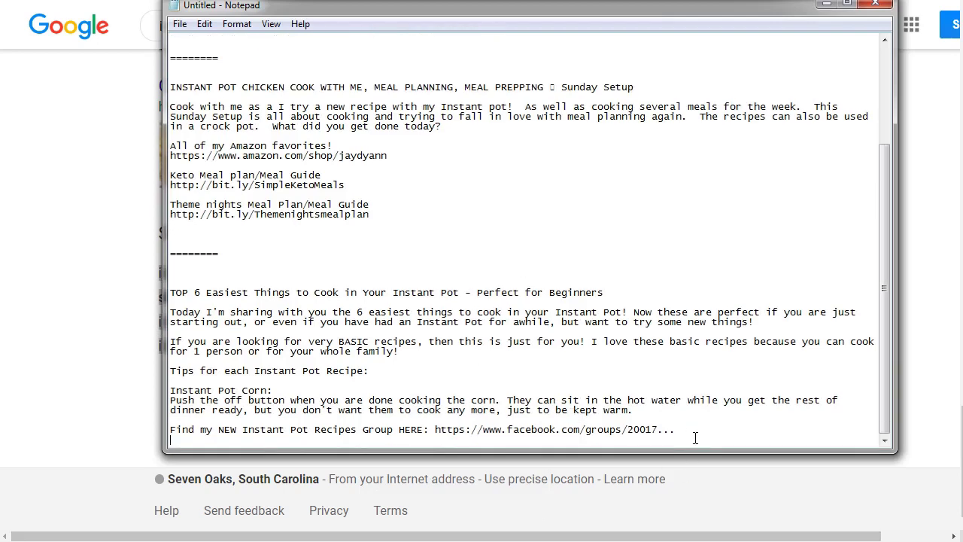
text(=================)
scroll(696, 438, down, 9)
scroll(695, 438, down, 2)
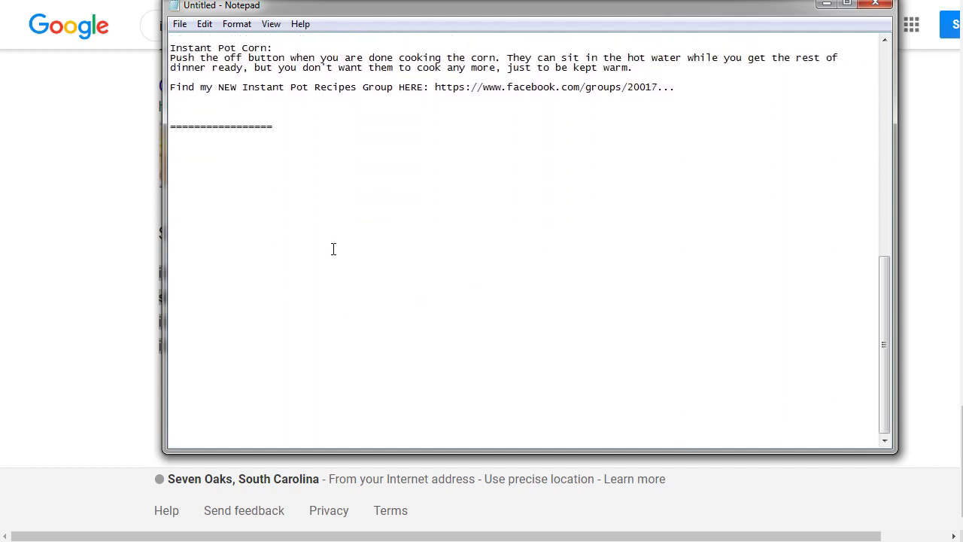
Add the lines "main keyword: instant pot chicken" and "sub keywords:" below the separator
key(Return)
key(Return)
text(main keyword)
key(Return)
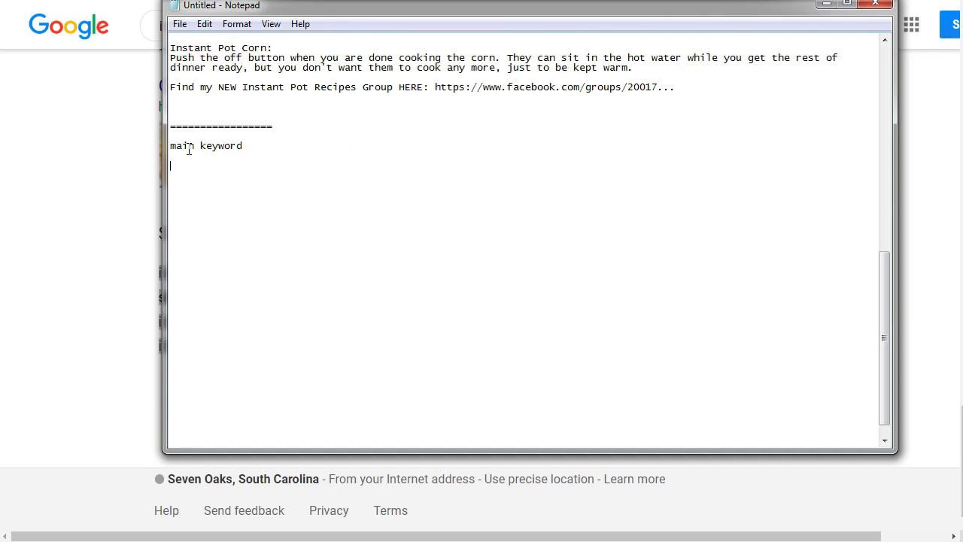
text(sub keywords:)
key(shift+Up)
text(:)
key(BackSpace)
key(Return)
text(ma)
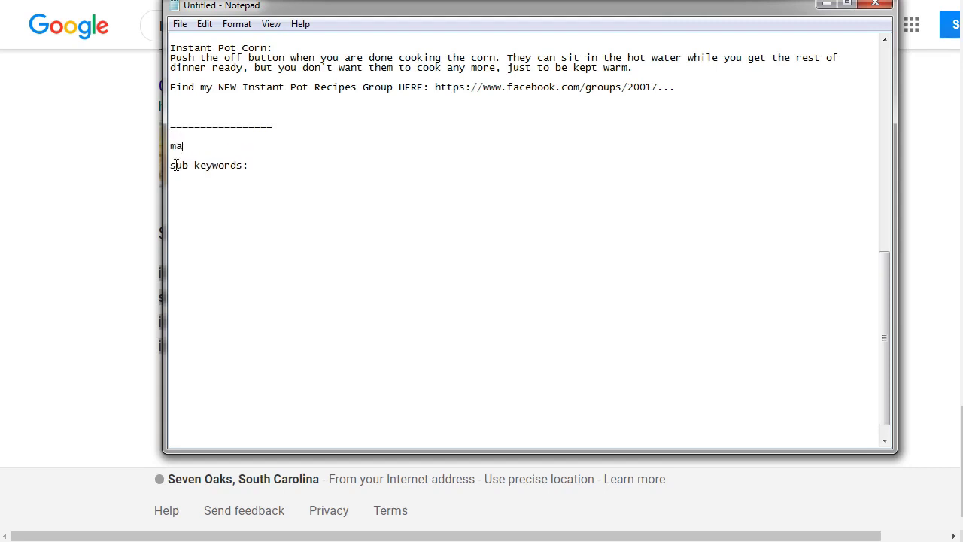
text(in keyword:  instant pot chicken)
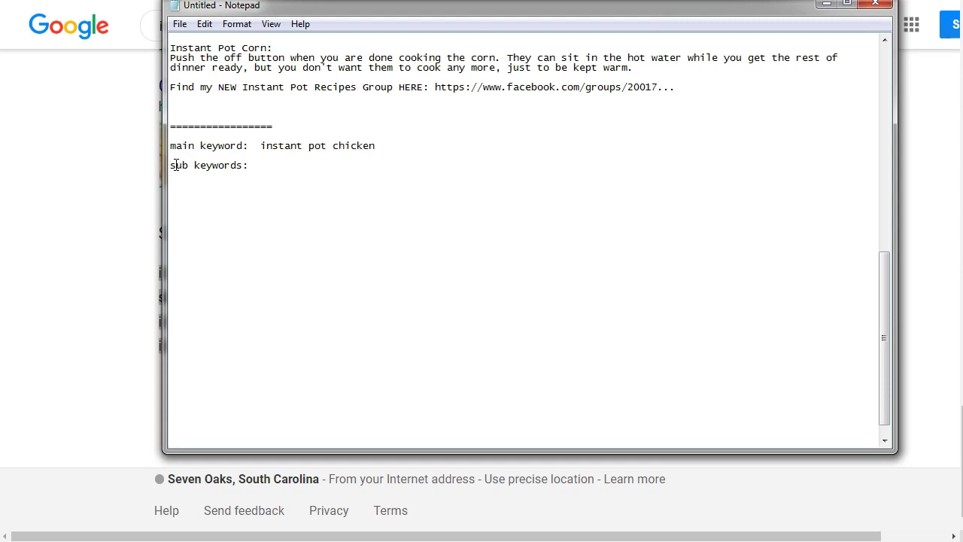
Paste the copied related searches under "sub keywords:" and remove the blank line between the first two terms
key(ctrl+v)
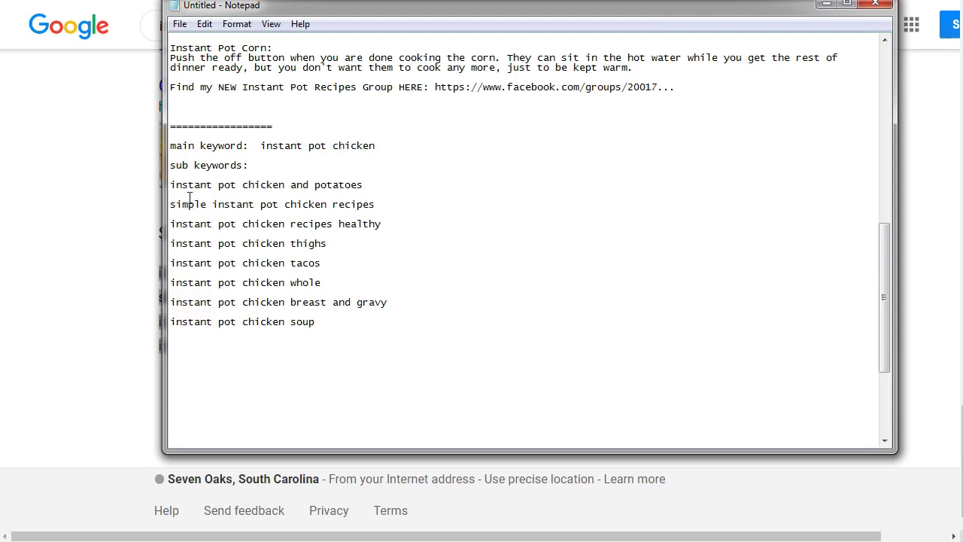
click(188, 197)
key(BackSpace)
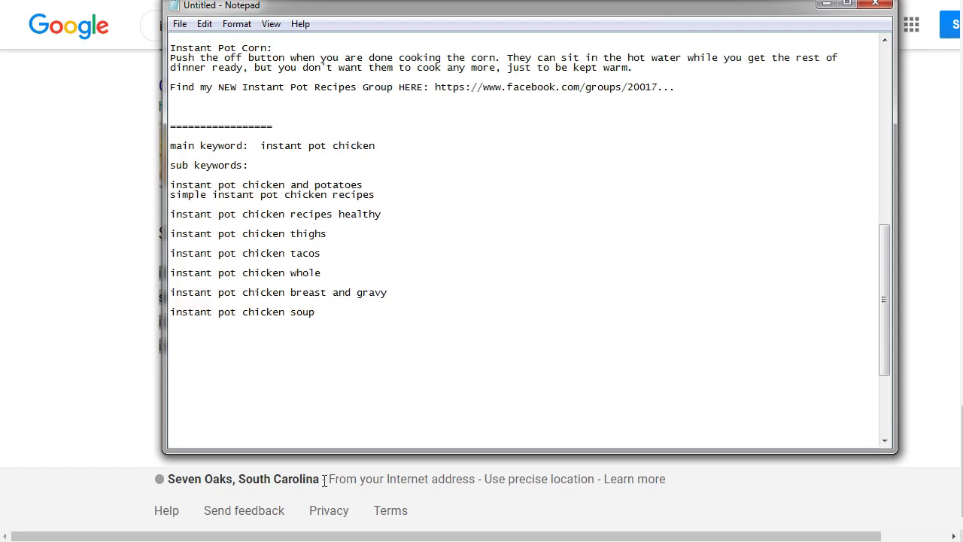
click(340, 321)
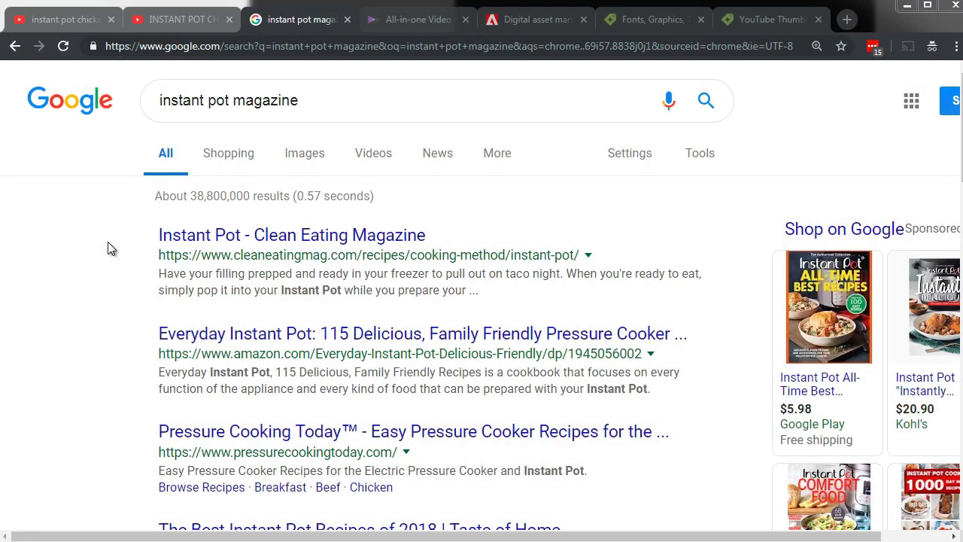
Return to Notepad, review the collected video text and keyword list, and highlight the main keyword
key(alt+Tab)
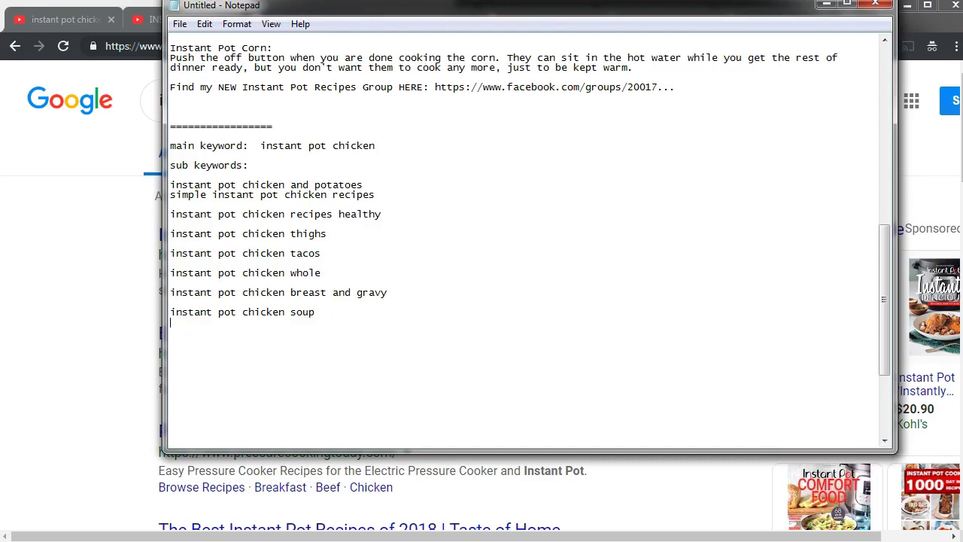
scroll(260, 282, up, 4)
scroll(260, 282, up, 13)
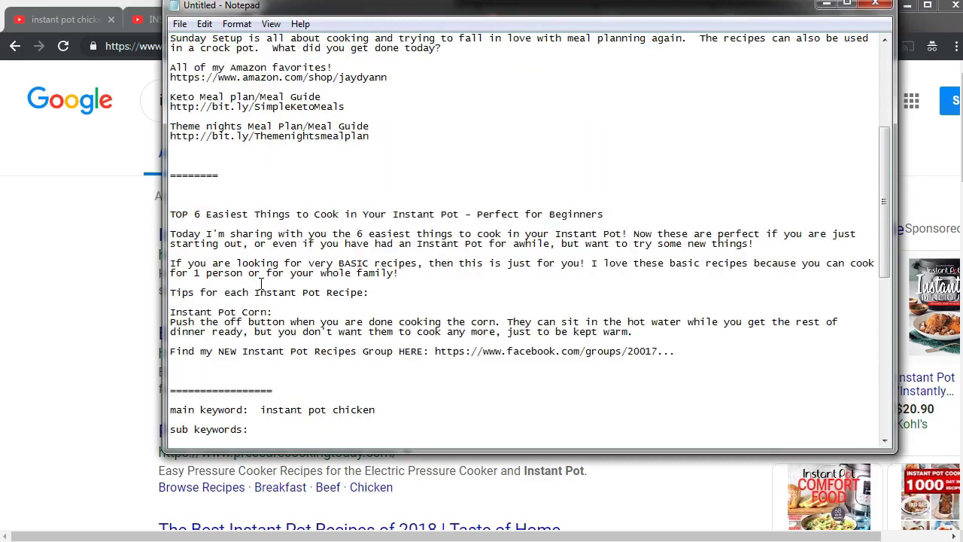
scroll(309, 253, down, 4)
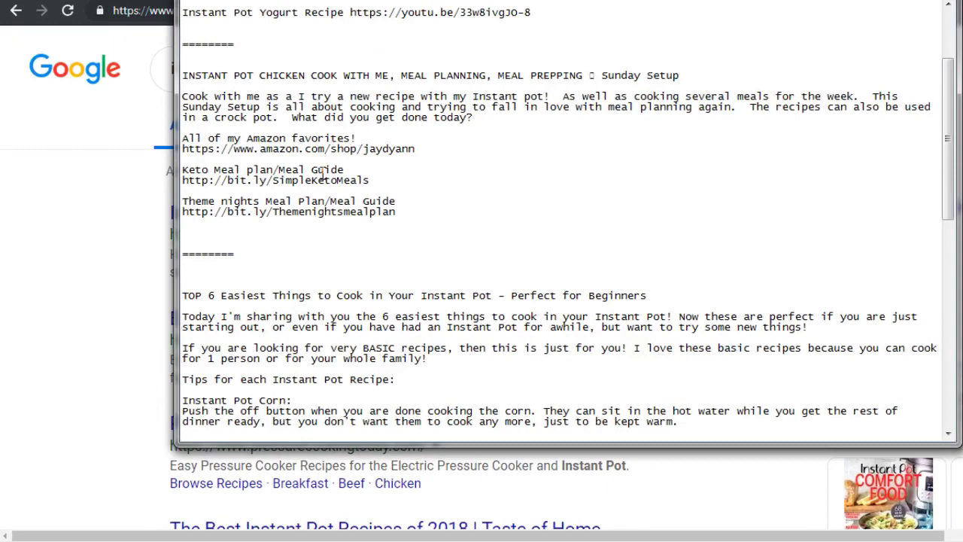
scroll(322, 174, down, 11)
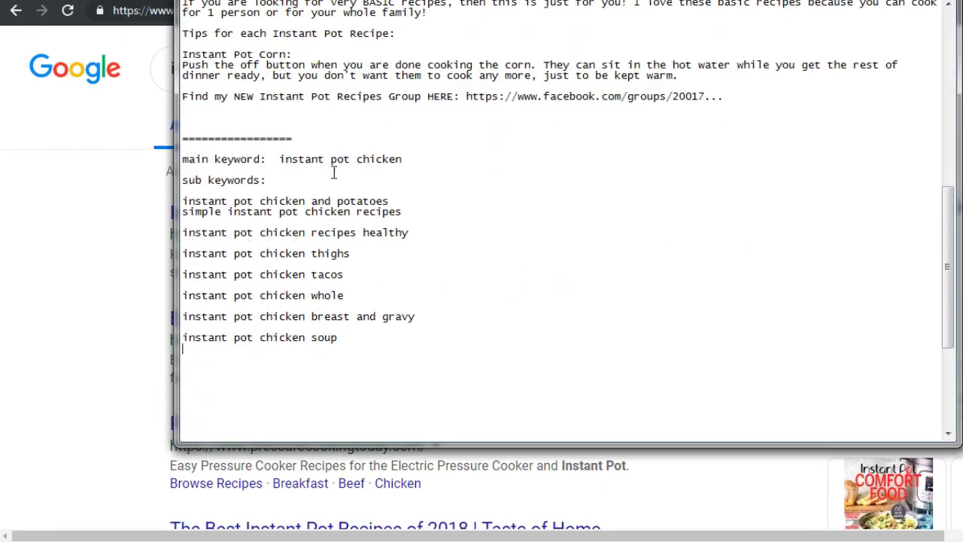
drag(404, 159, 283, 156)
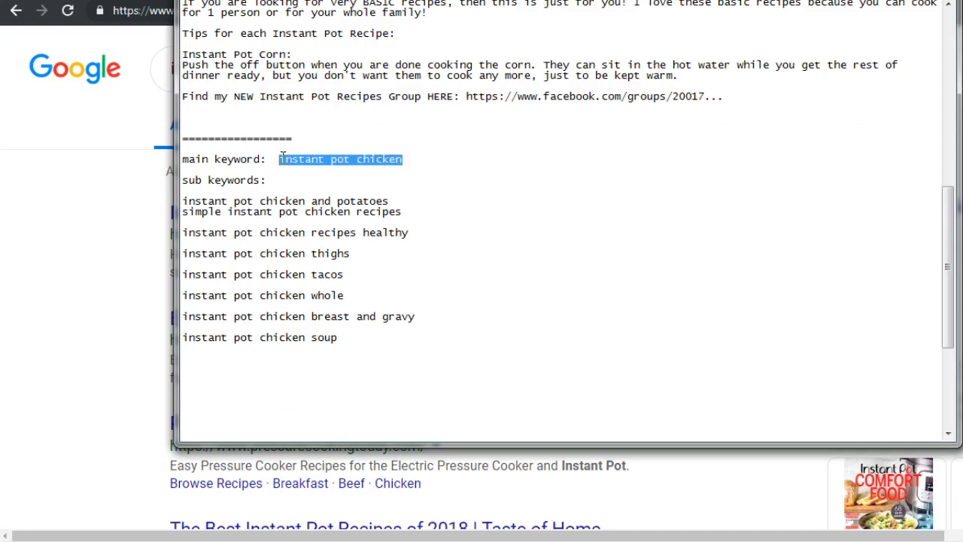
Add the line "target audience: beginners" between the main keyword and the sub keywords heading
click(440, 160)
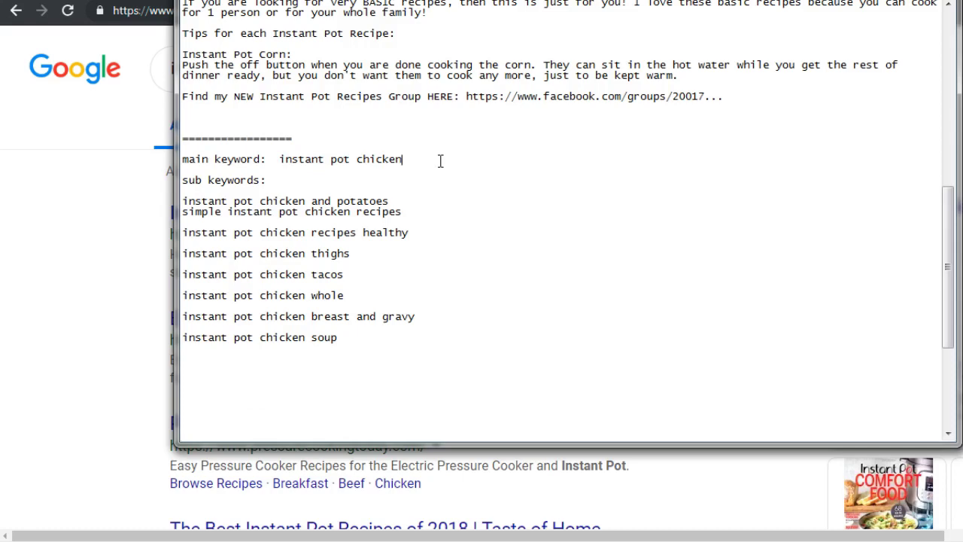
key(Return)
key(Return)
text(t)
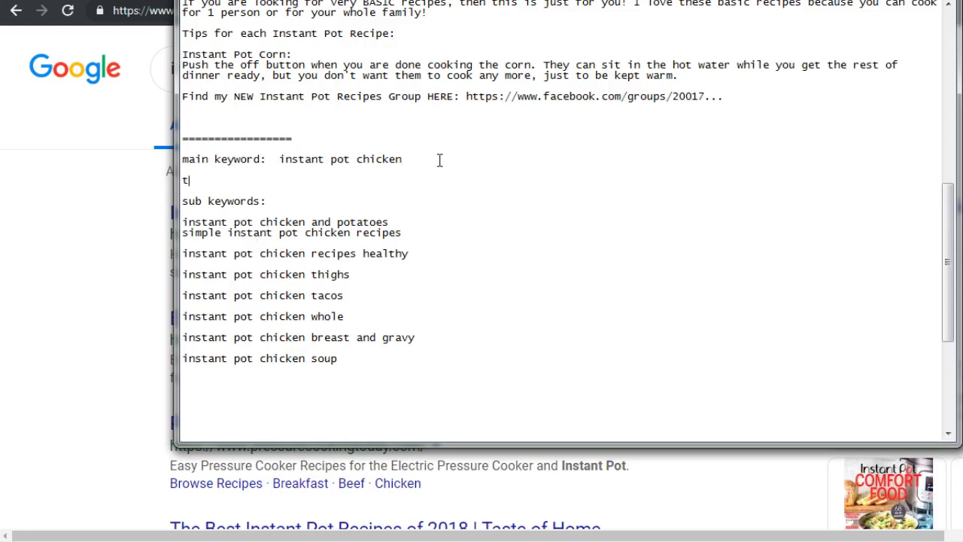
text(arget audience:  )
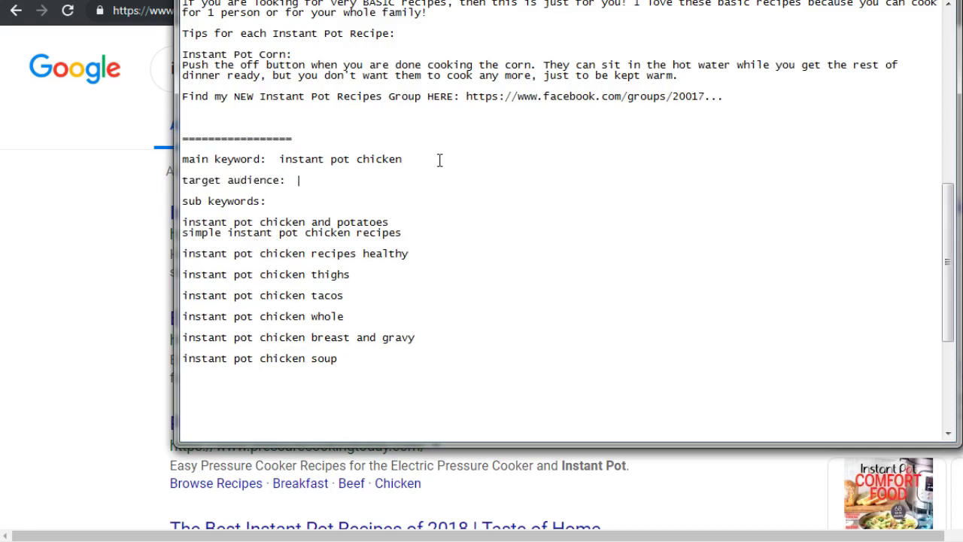
text(beginners)
Switch to the browser and review the YouTube results for "instant pot chicken", checking the titles for beginner-focused wording
click(96, 109)
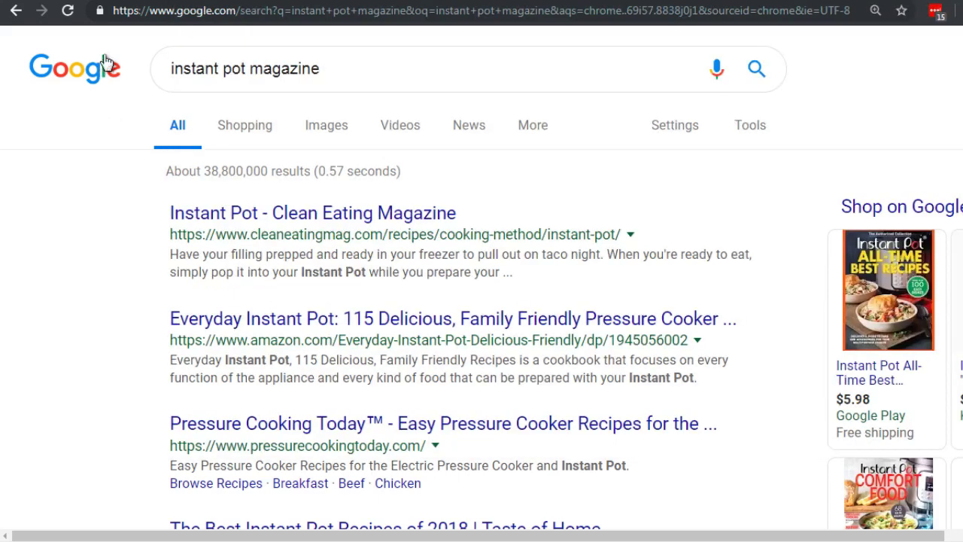
click(94, 1)
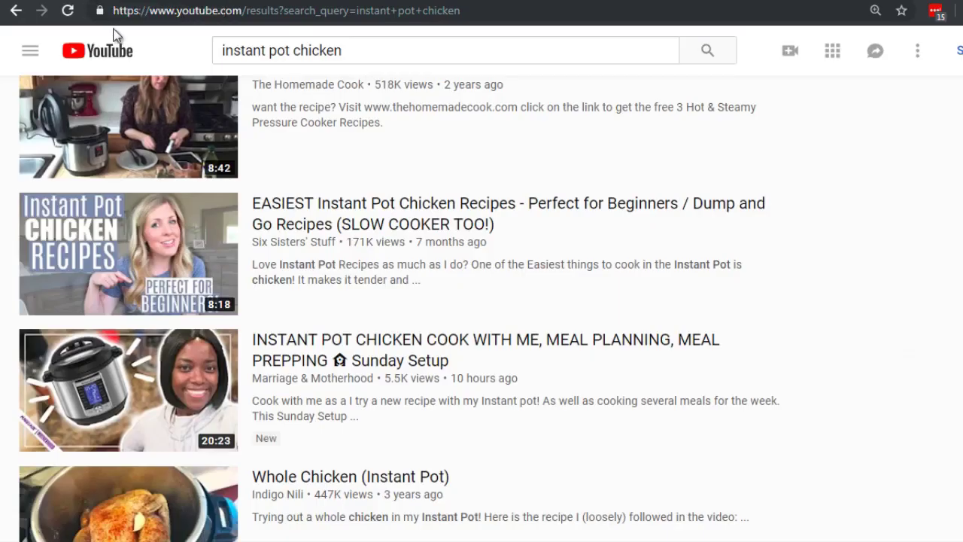
mouse_move(320, 166)
scroll(319, 165, up, 1)
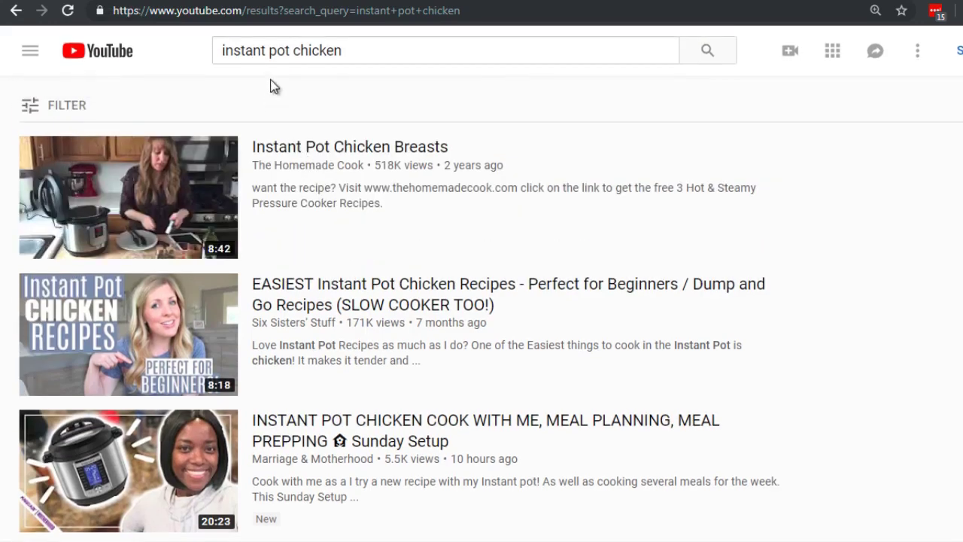
scroll(311, 159, down, 3)
scroll(311, 160, down, 3)
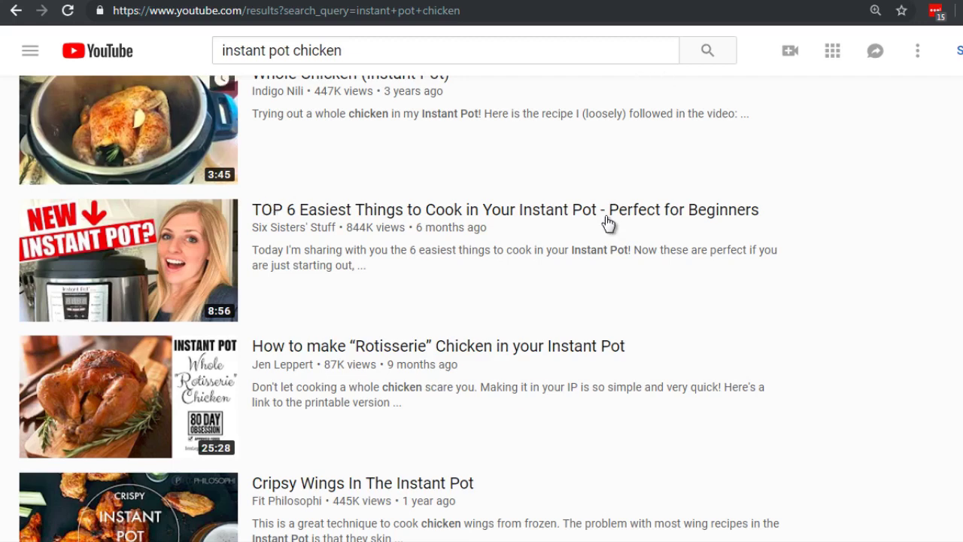
mouse_move(606, 221)
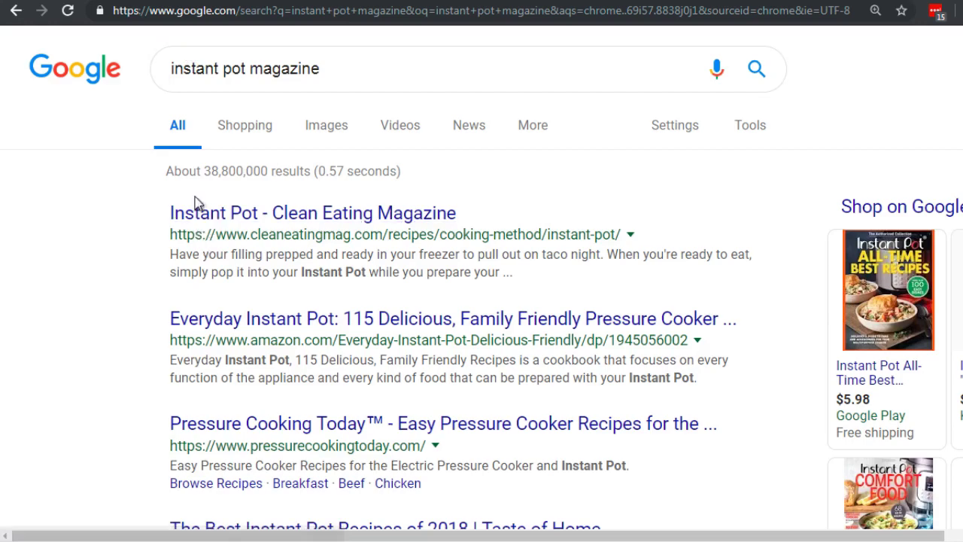
Open the "Instant Pot All-Time Best Recipes" shopping result for "instant pot magazine" in a new tab and look over its product page
scroll(151, 240, down, 1)
drag(342, 534, 412, 534)
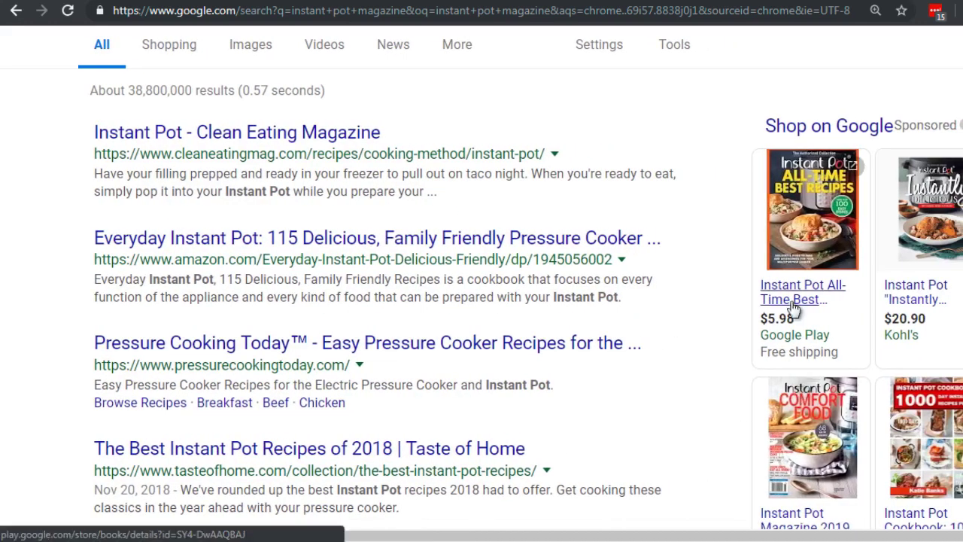
mouse_move(803, 185)
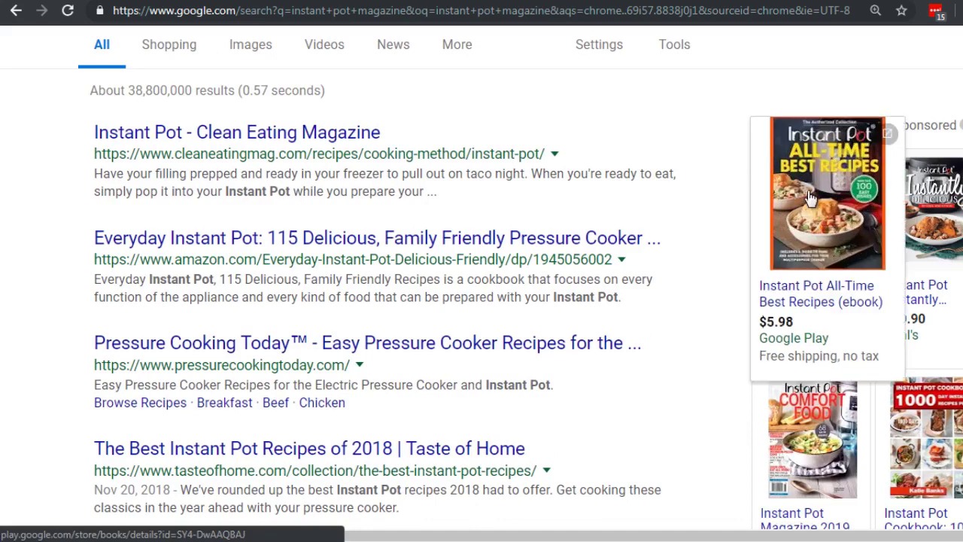
right_click(819, 302)
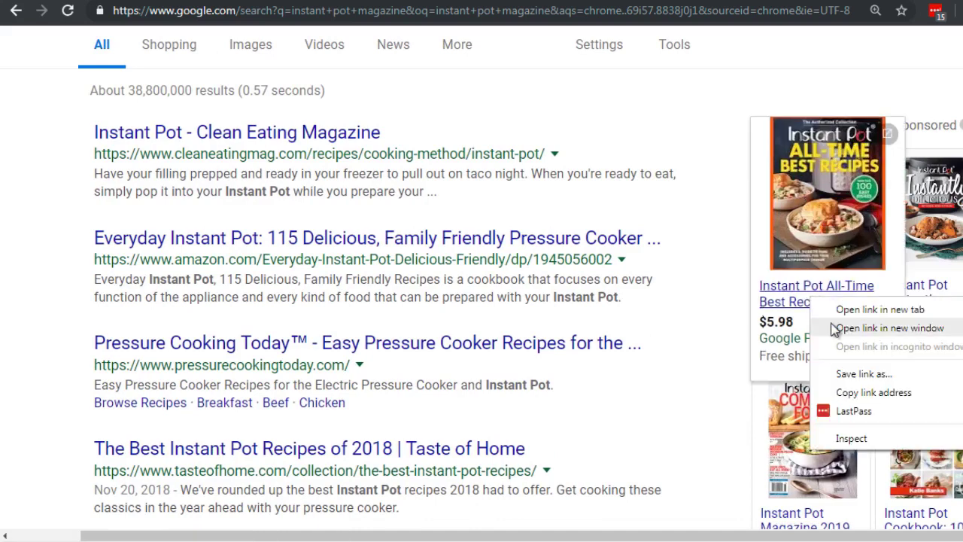
click(835, 309)
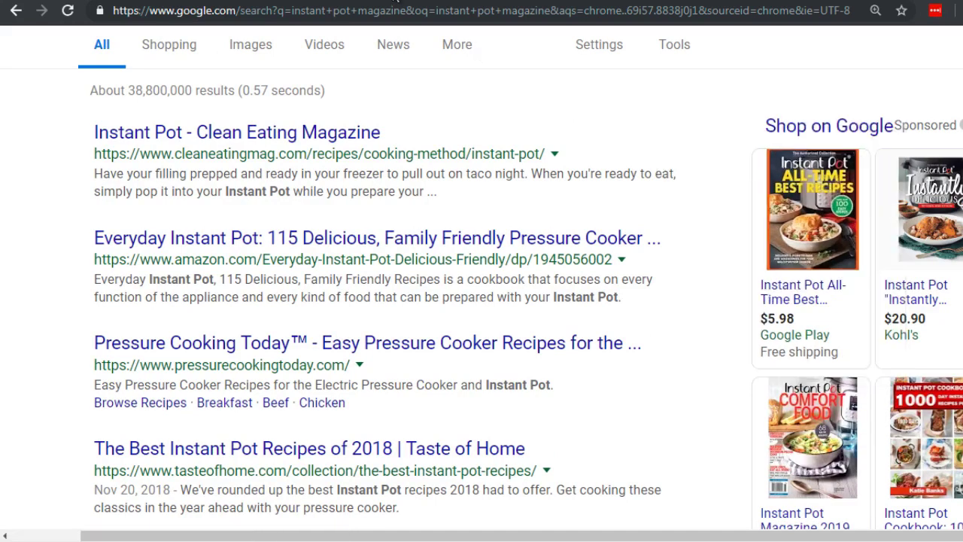
click(346, 0)
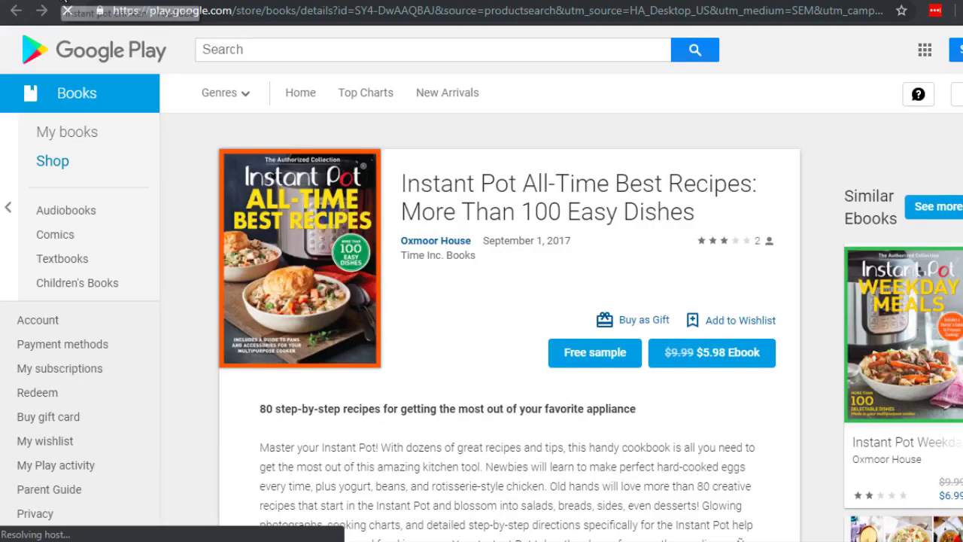
scroll(446, 316, down, 5)
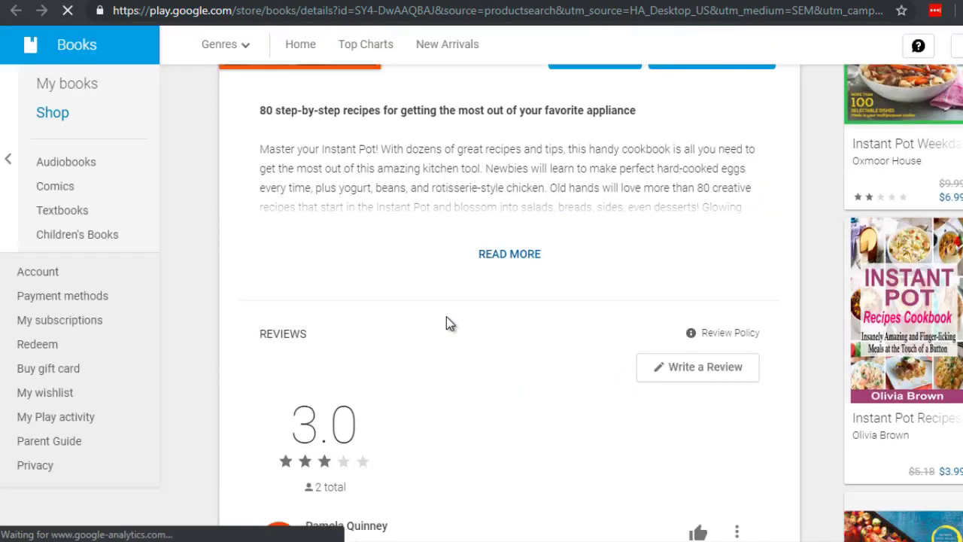
scroll(485, 281, up, 5)
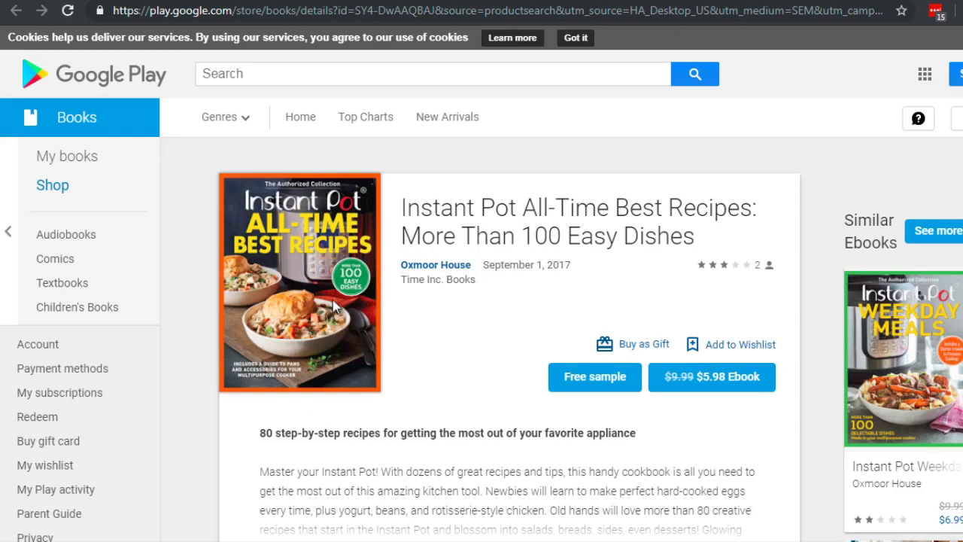
Open the book's free sample, page from the cover to the Welcome section, and close the sample
click(586, 385)
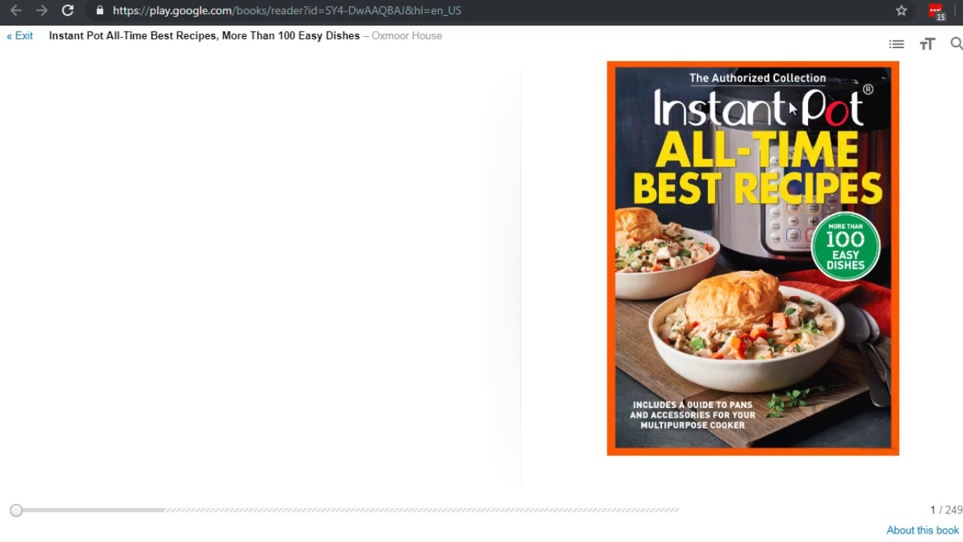
click(916, 198)
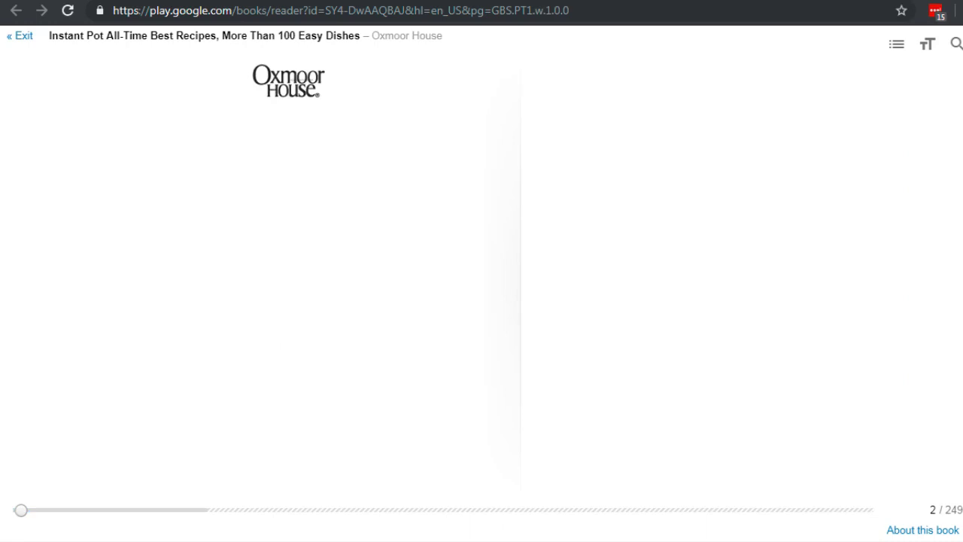
key(Right)
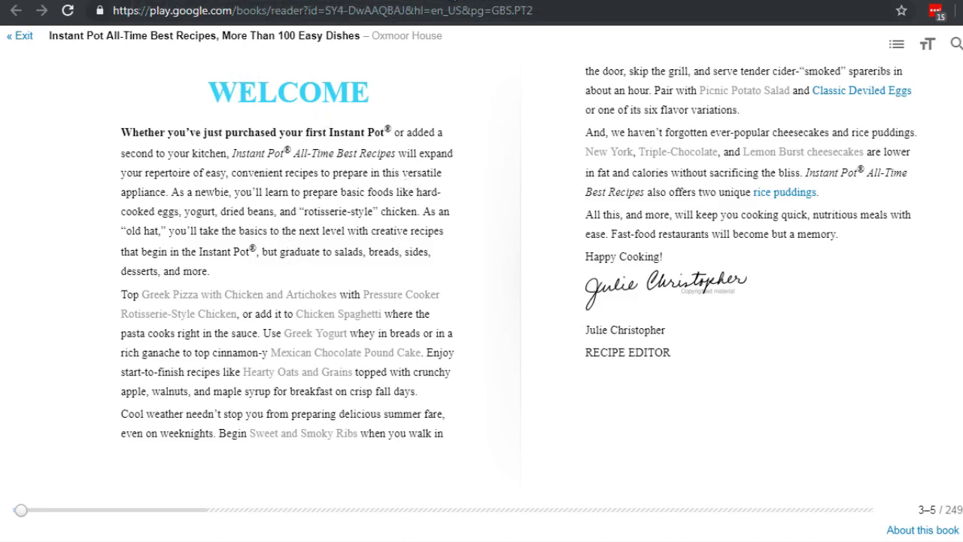
key(ctrl+w)
Examine the Google search results for "instant pot magazine" for recipe article titles and magazine ideas
scroll(128, 214, down, 1)
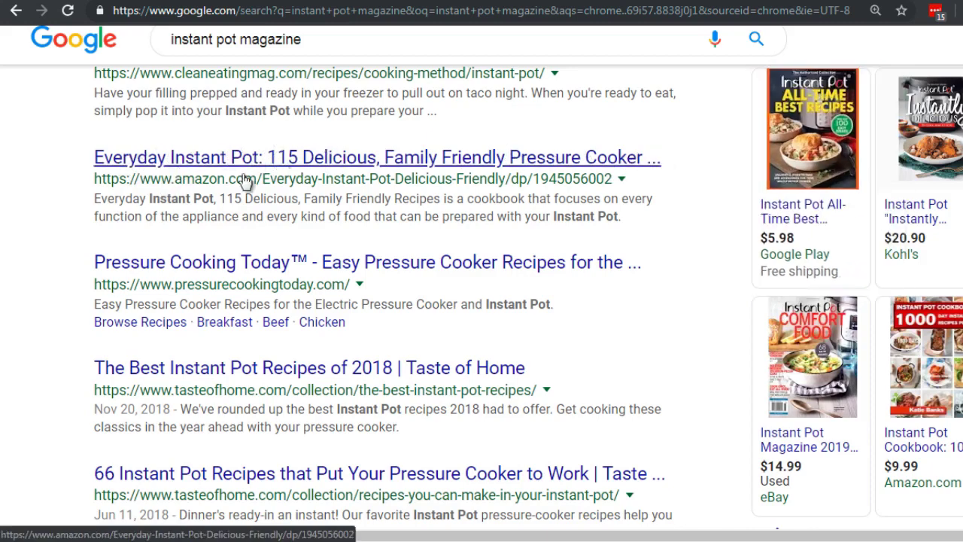
scroll(80, 247, down, 1)
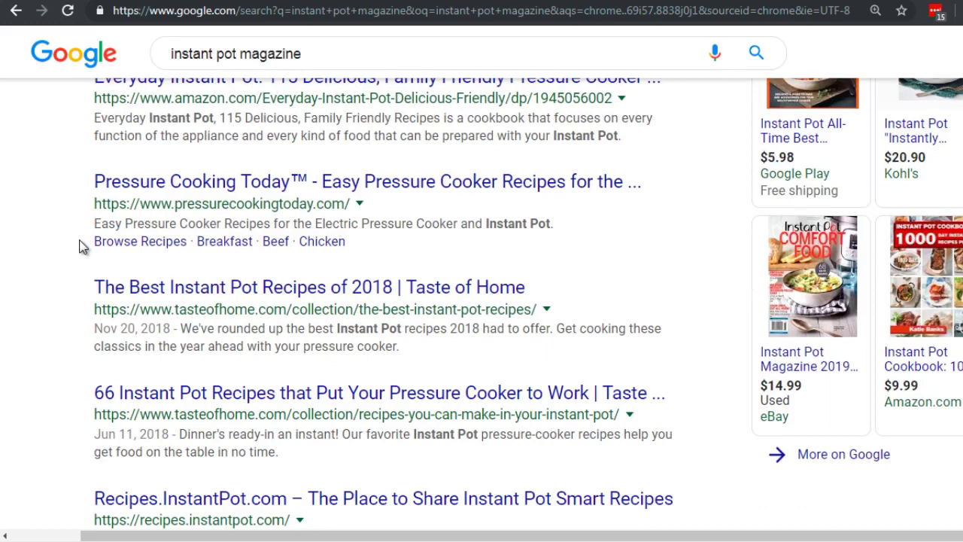
scroll(84, 241, down, 2)
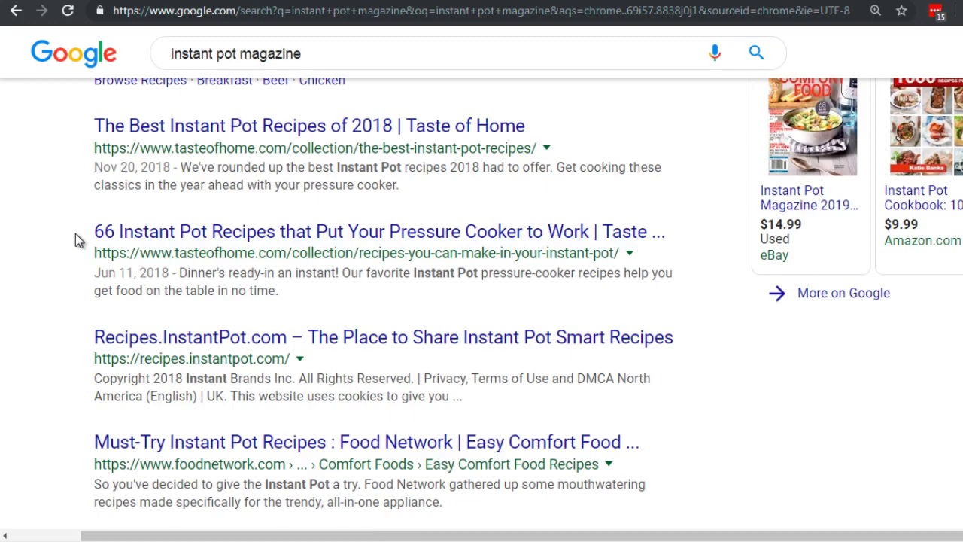
scroll(75, 239, down, 3)
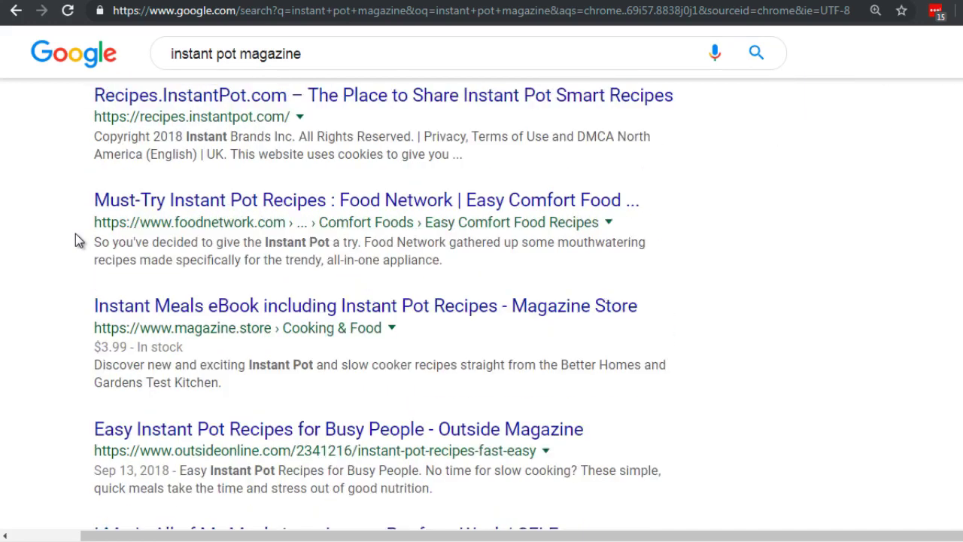
scroll(75, 239, down, 1)
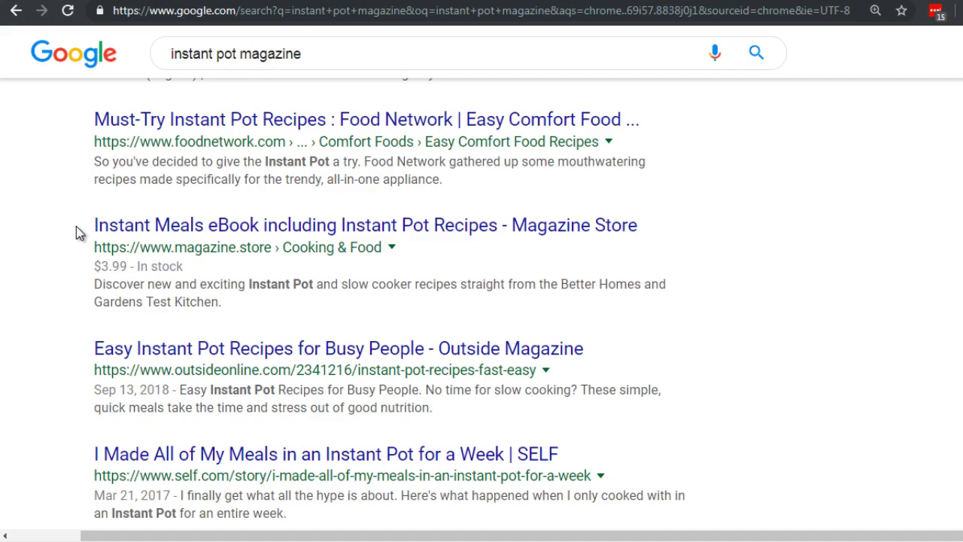
scroll(76, 233, up, 3)
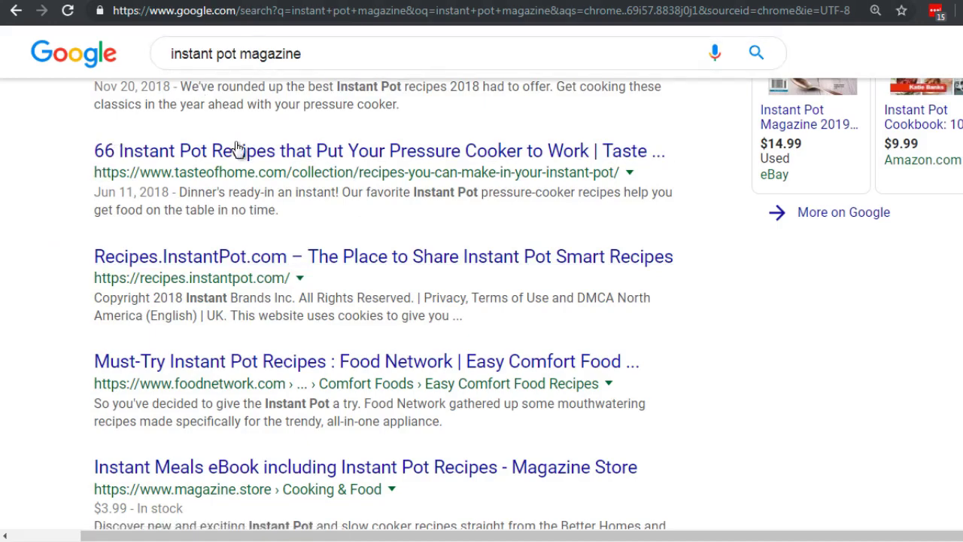
scroll(237, 148, up, 5)
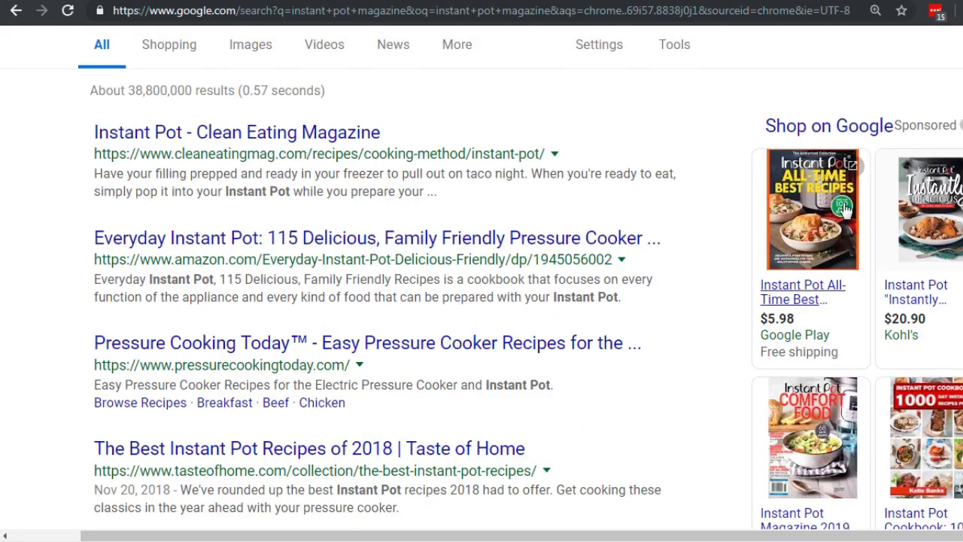
Inspect the sponsored Instant Pot cookbook and magazine covers beside the search results
scroll(739, 268, up, 1)
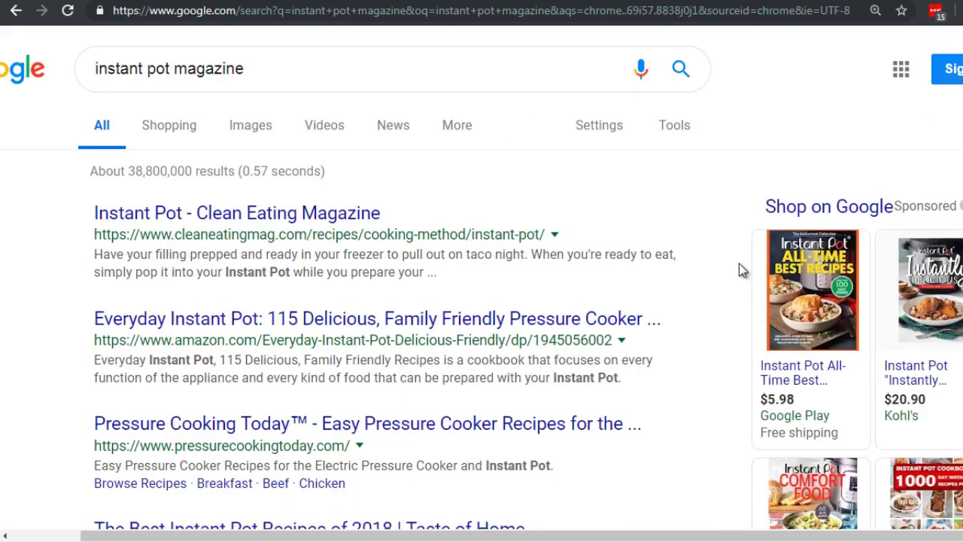
scroll(739, 271, down, 1)
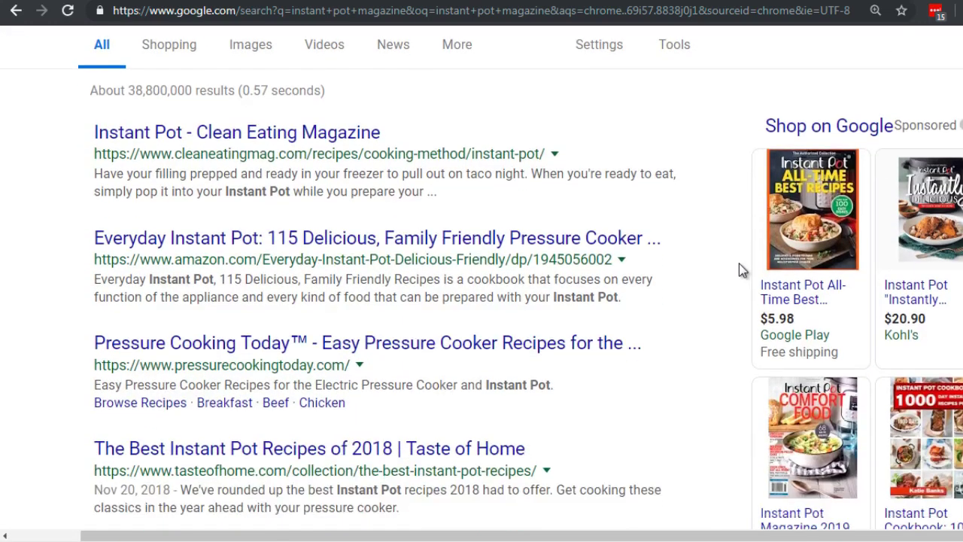
mouse_move(796, 225)
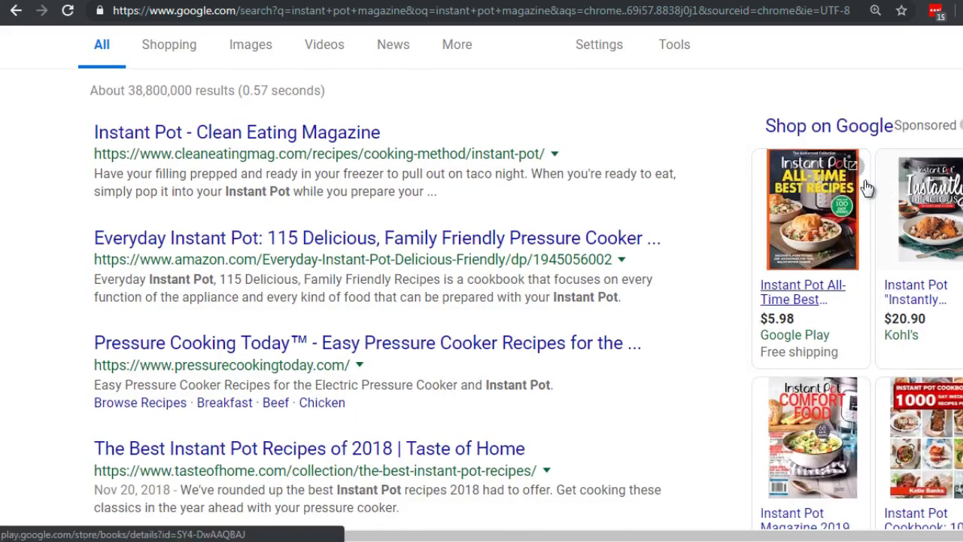
mouse_move(907, 208)
scroll(906, 208, down, 1)
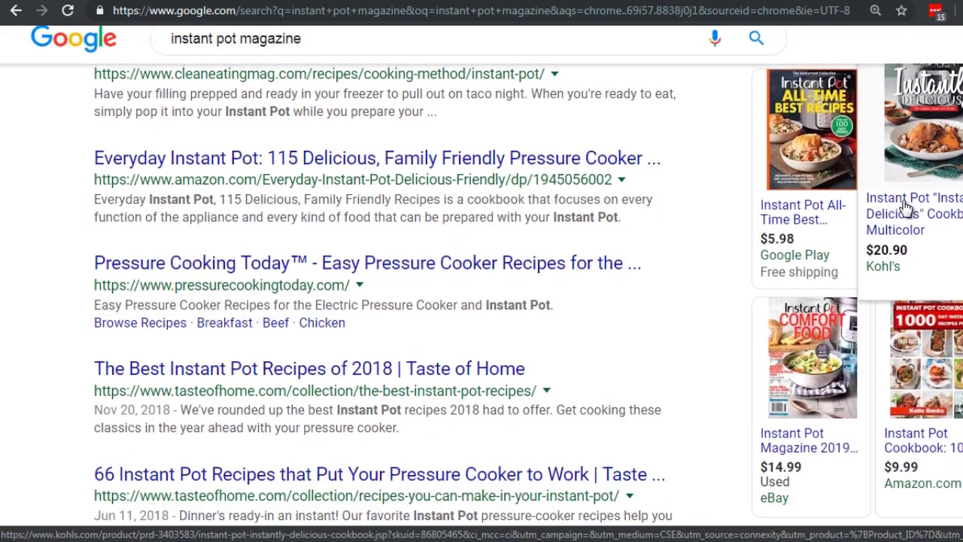
mouse_move(833, 393)
scroll(865, 377, down, 1)
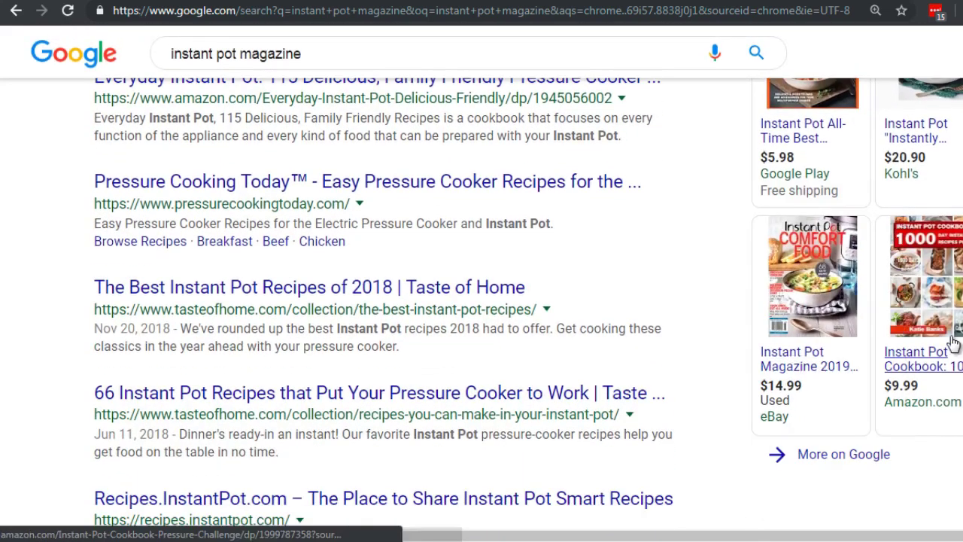
scroll(353, 275, up, 1)
scroll(265, 162, up, 3)
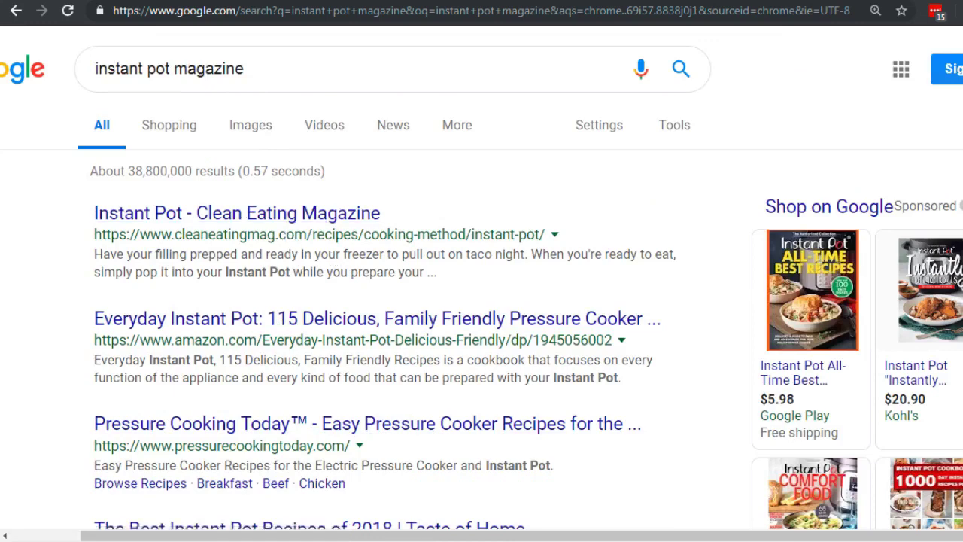
Return to Notepad and highlight the beginner-related phrases in the first video's title and description
key(alt+Tab)
scroll(289, 116, up, 14)
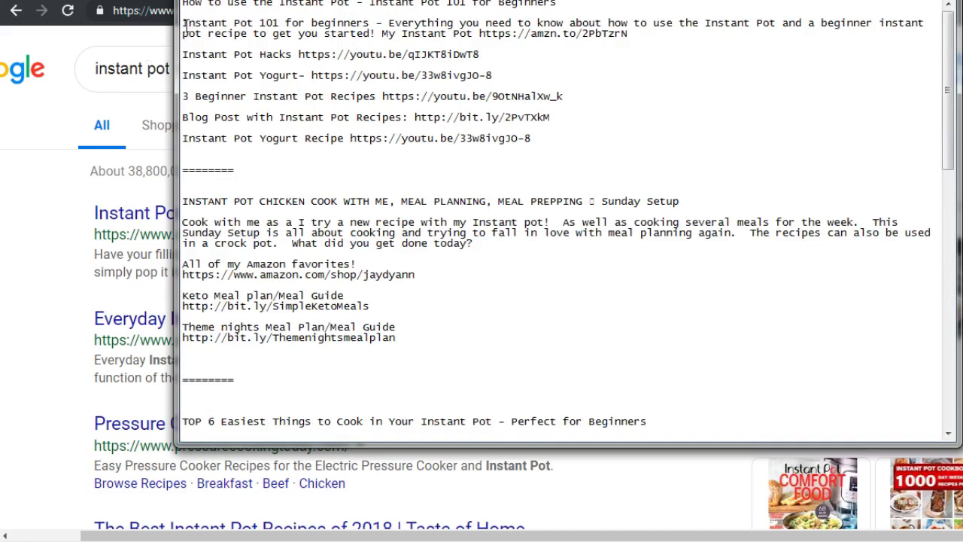
drag(182, 23, 366, 25)
drag(557, 3, 361, 5)
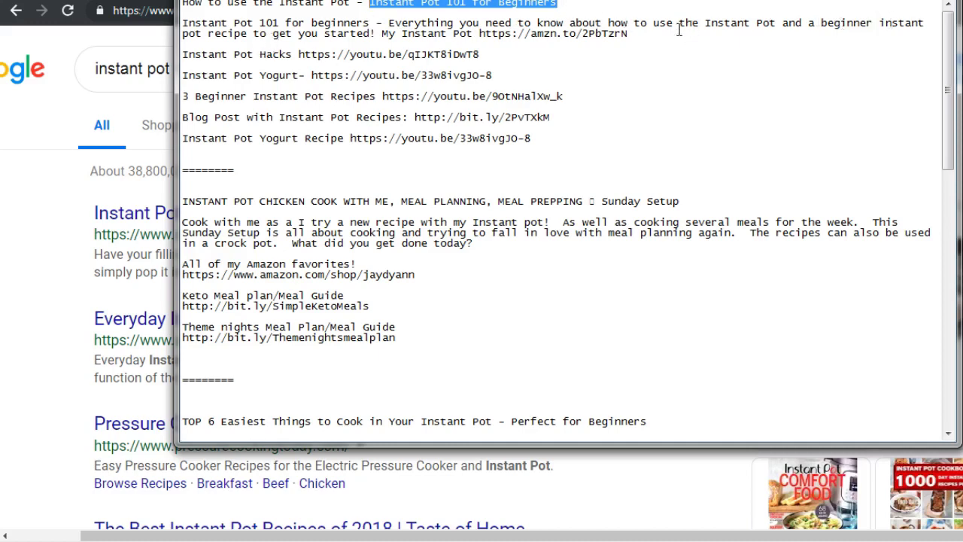
drag(821, 23, 871, 28)
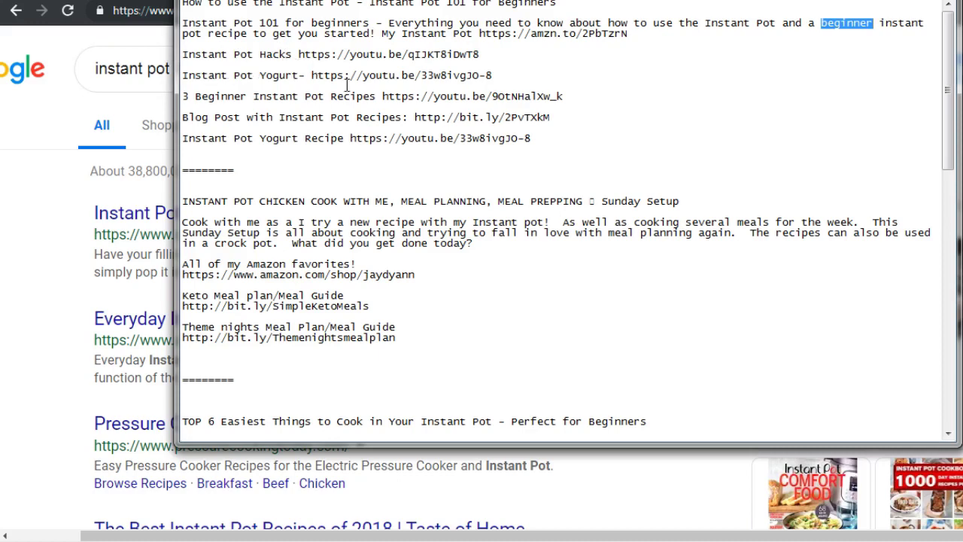
Highlight the "Instant Pot Hacks" line with its video link in the first description
double_click(195, 54)
click(184, 44)
drag(455, 47, 500, 66)
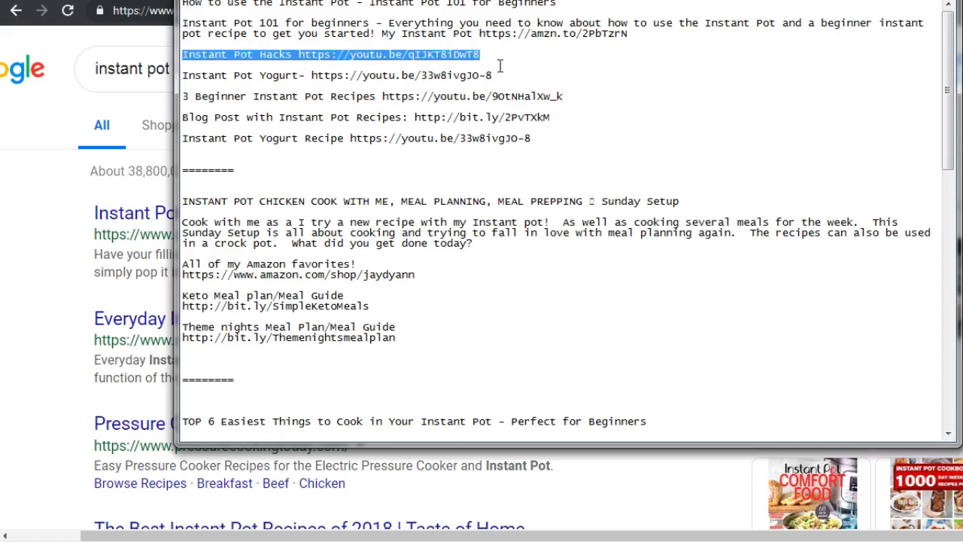
Highlight the block of related video and blog links in the first video's description, from "Instant Pot Hacks" to "Instant Pot Yogurt Recipe"
key(ctrl+c)
drag(262, 74, 182, 76)
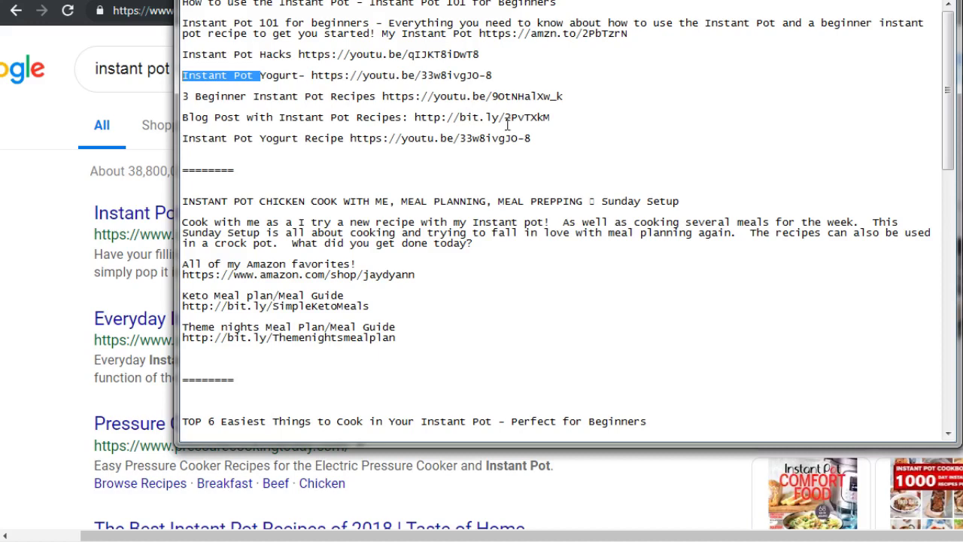
drag(533, 139, 182, 56)
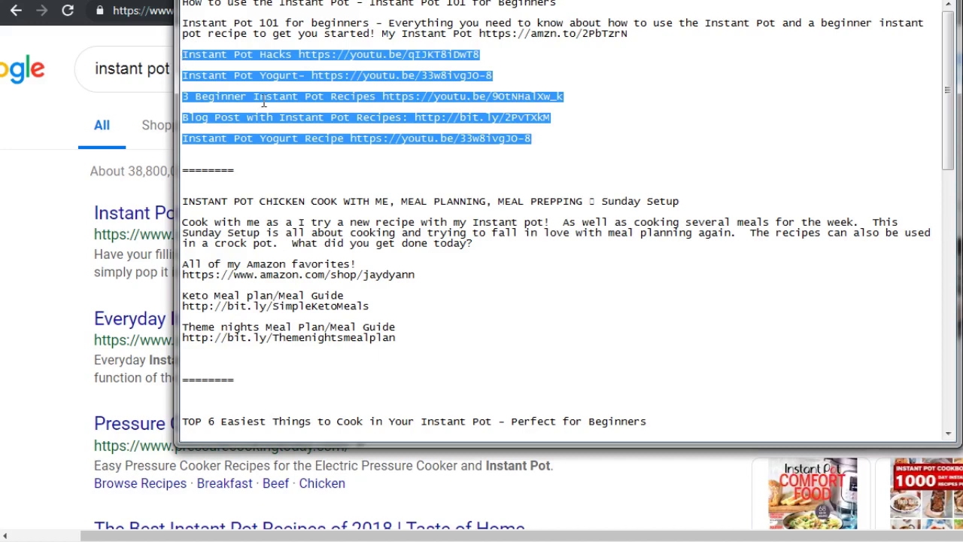
Highlight "Instant pot!" and the meal-planning and crock pot sentences in the second video's description
scroll(185, 90, down, 1)
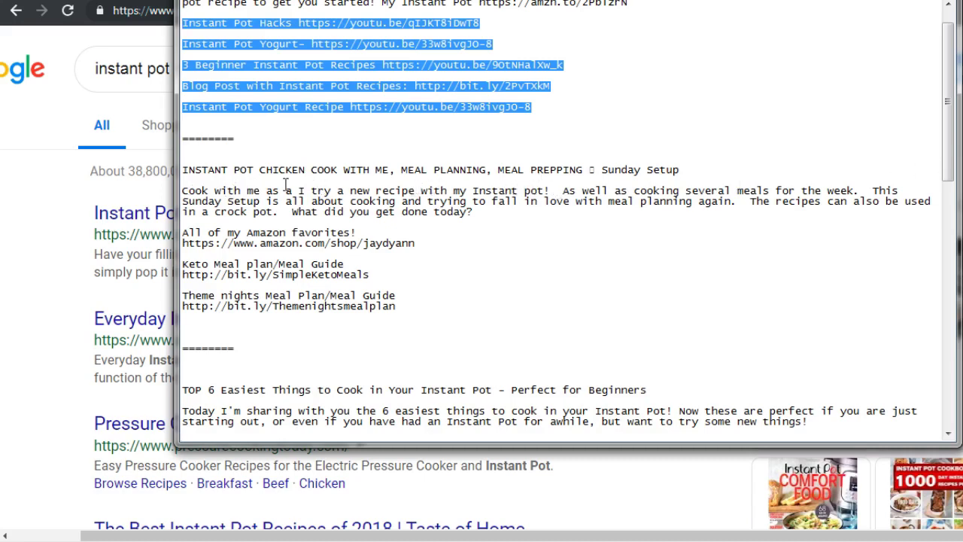
drag(474, 191, 550, 190)
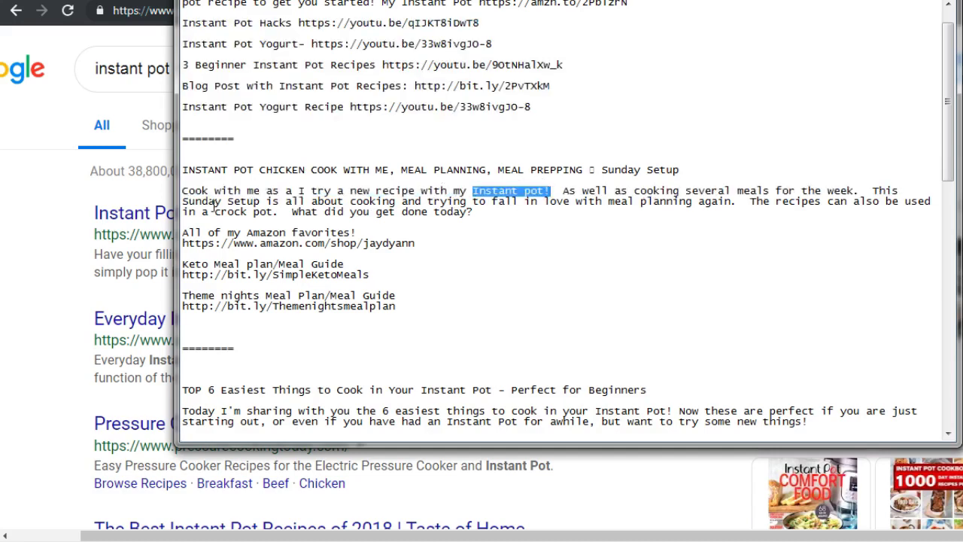
drag(216, 202, 519, 211)
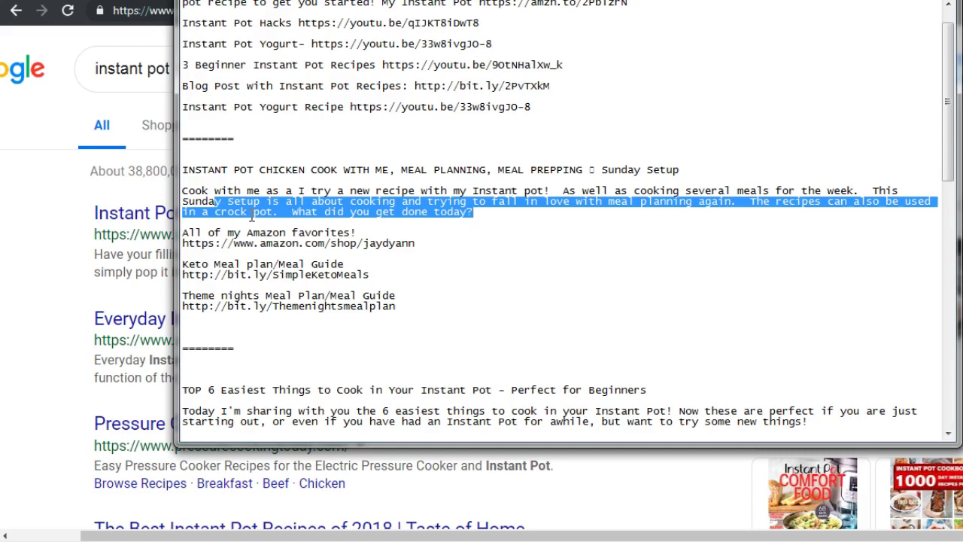
Highlight the third video's "Perfect for Beginners" title and the paragraph about very BASIC recipes in its description
scroll(252, 217, down, 9)
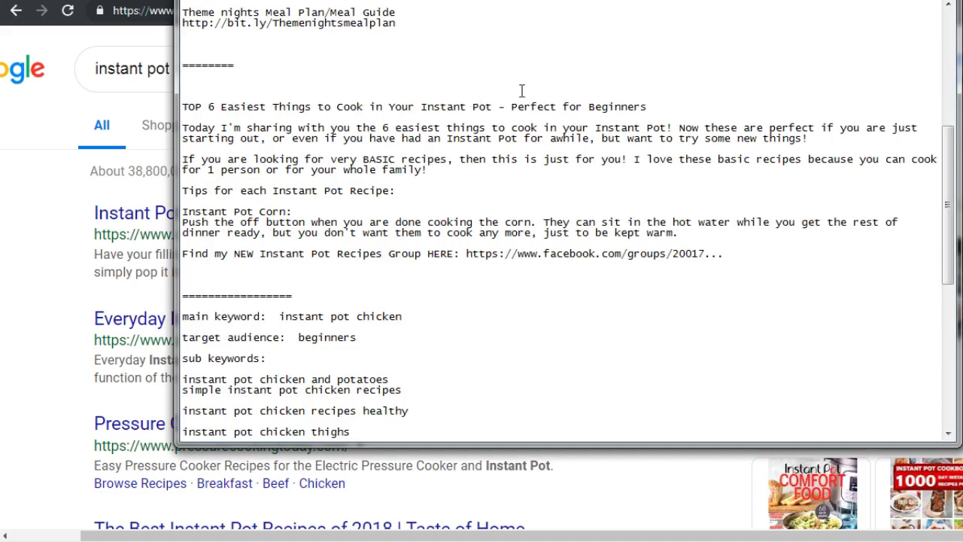
drag(654, 106, 512, 106)
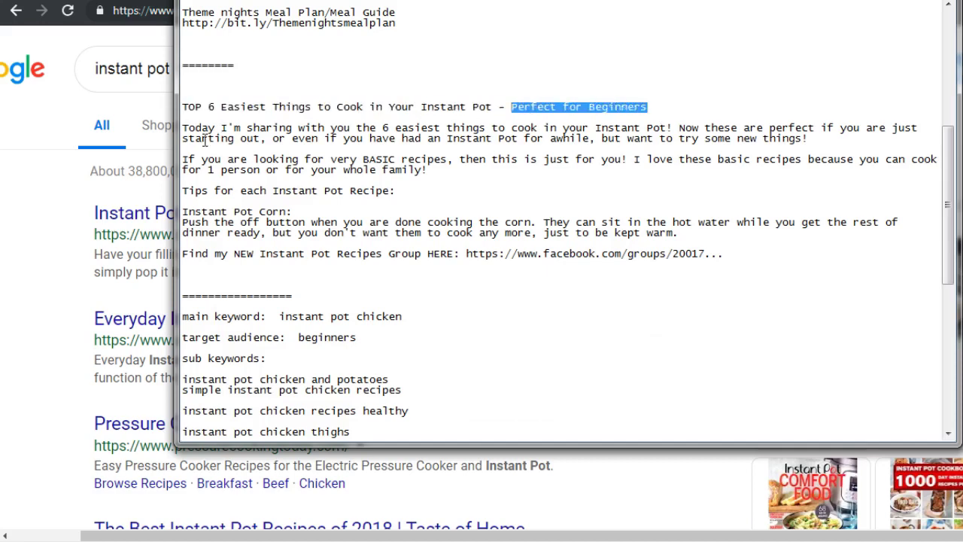
click(243, 122)
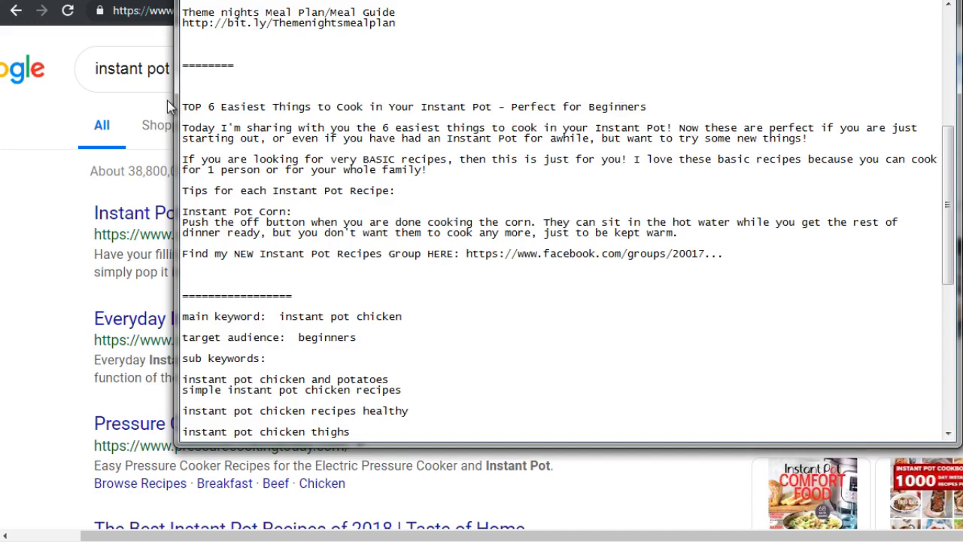
drag(183, 112, 648, 110)
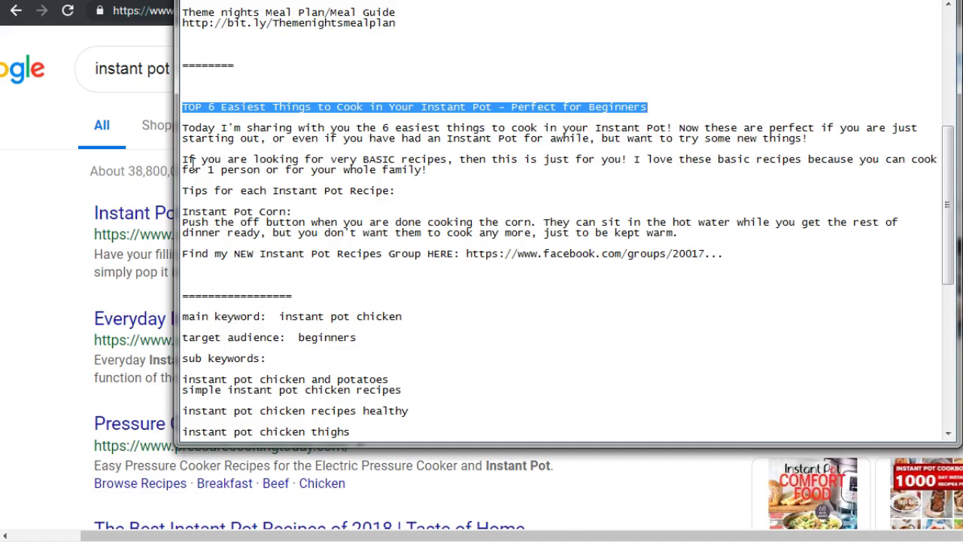
drag(183, 160, 467, 182)
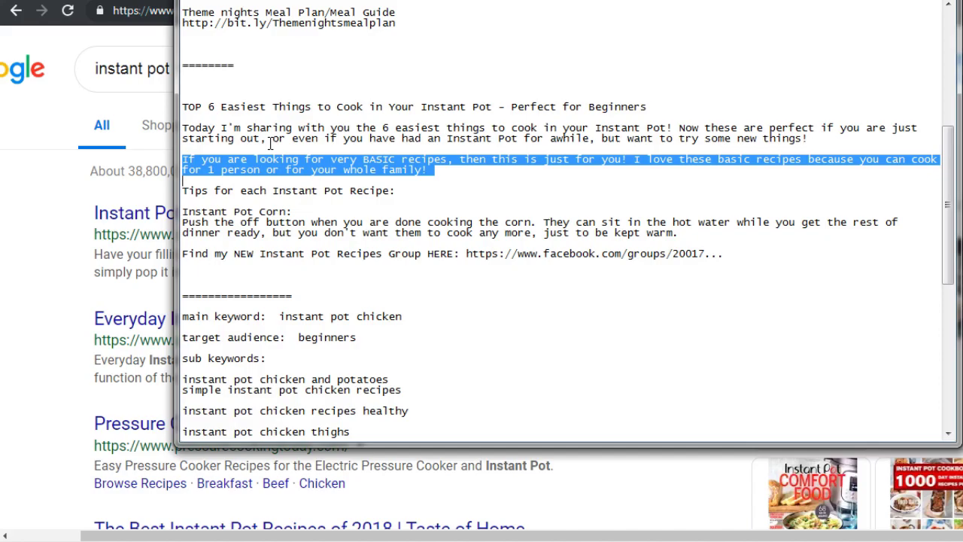
Return to the YouTube results for "instant pot chicken" and review the titles, thumbnails and descriptions of the top-ranking videos
click(32, 113)
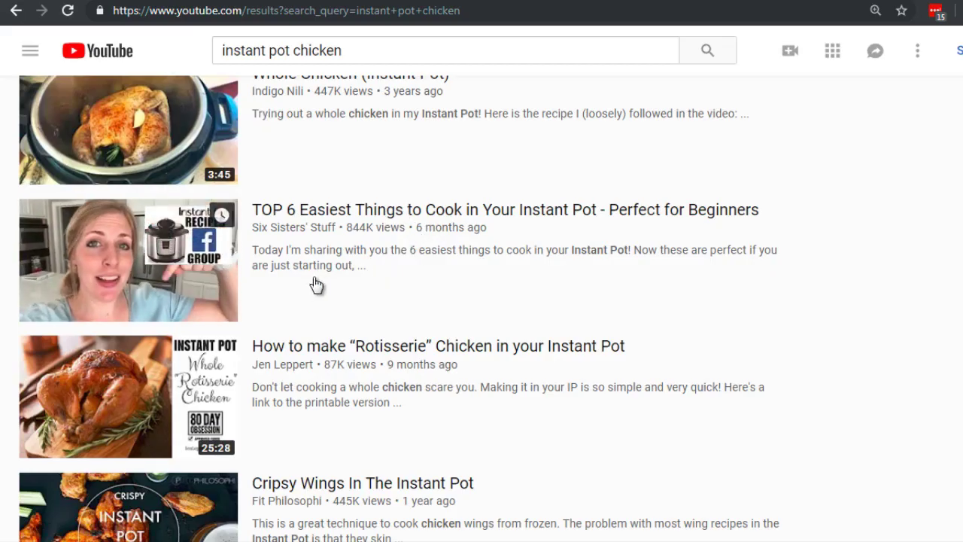
scroll(316, 285, up, 1)
scroll(316, 284, up, 1)
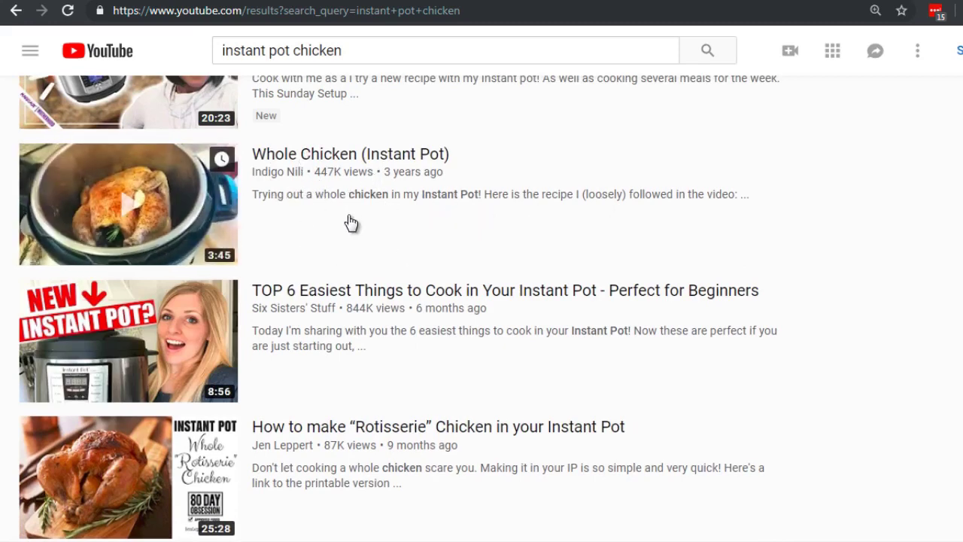
scroll(350, 223, up, 1)
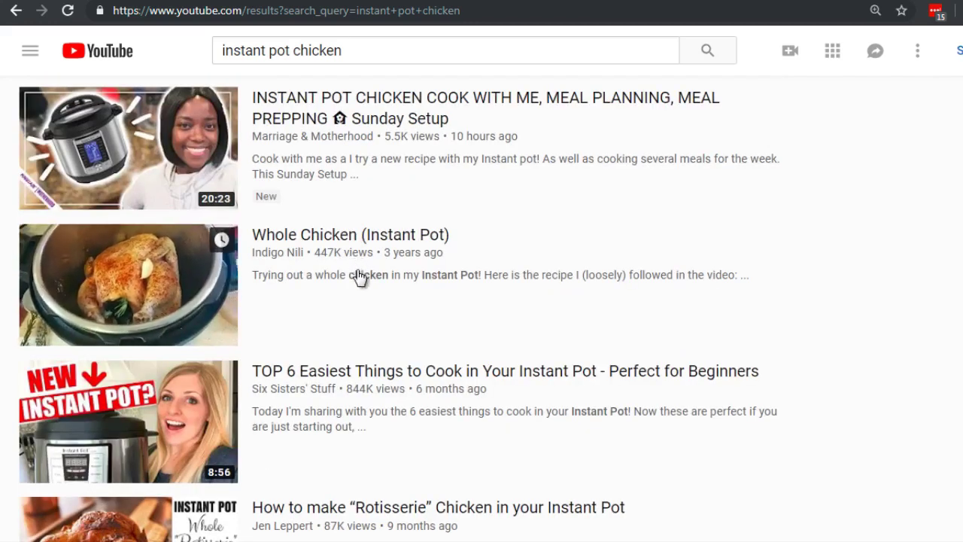
scroll(360, 277, up, 3)
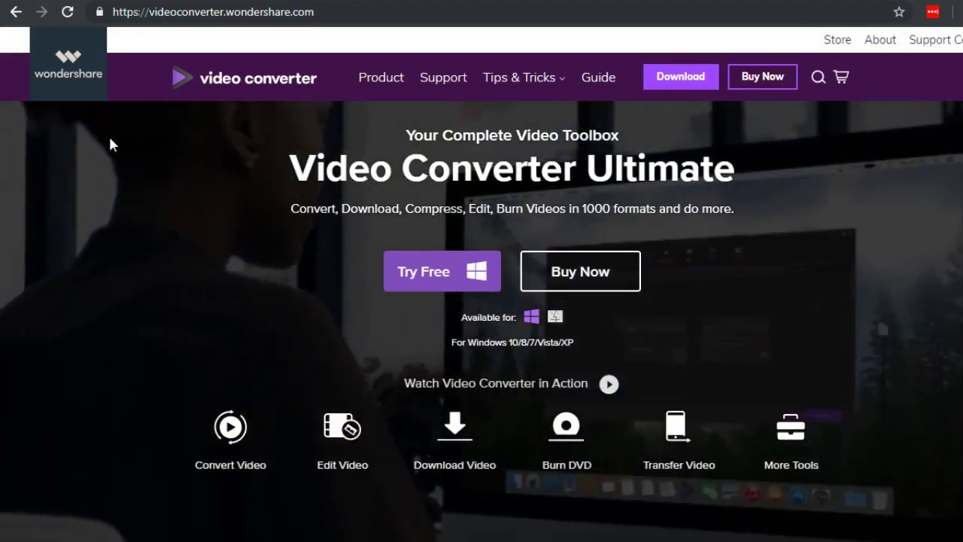
Open the page source of the Wondershare Video Converter product page
right_click(111, 139)
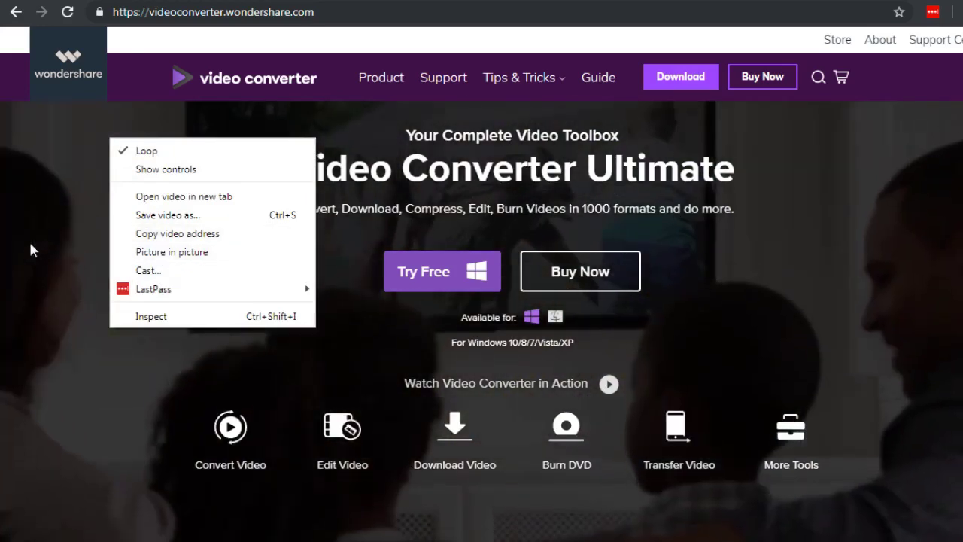
click(30, 250)
scroll(30, 249, down, 6)
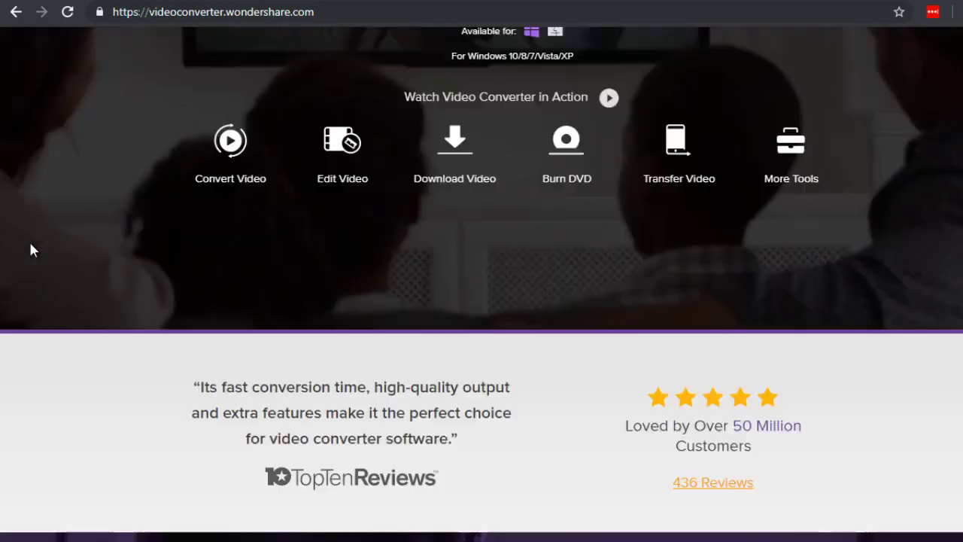
right_click(53, 210)
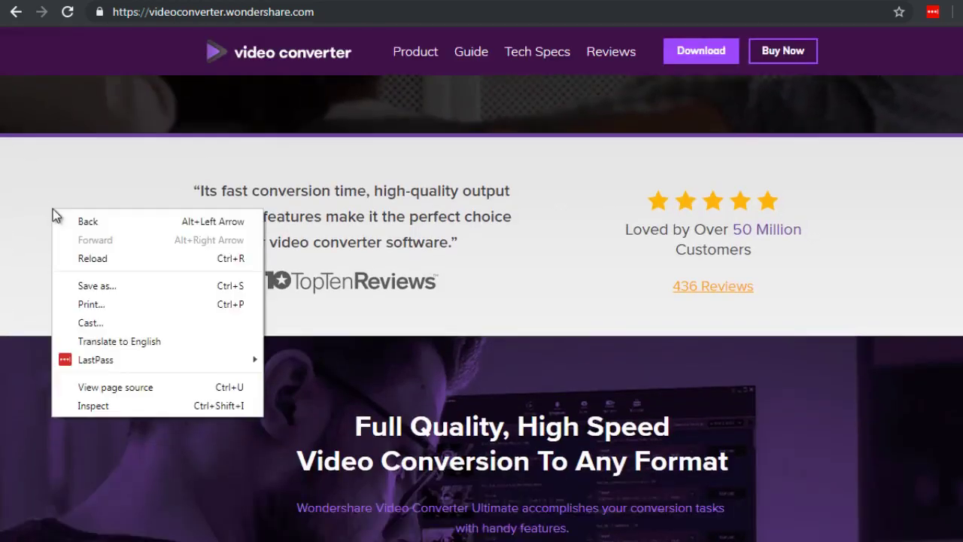
click(112, 387)
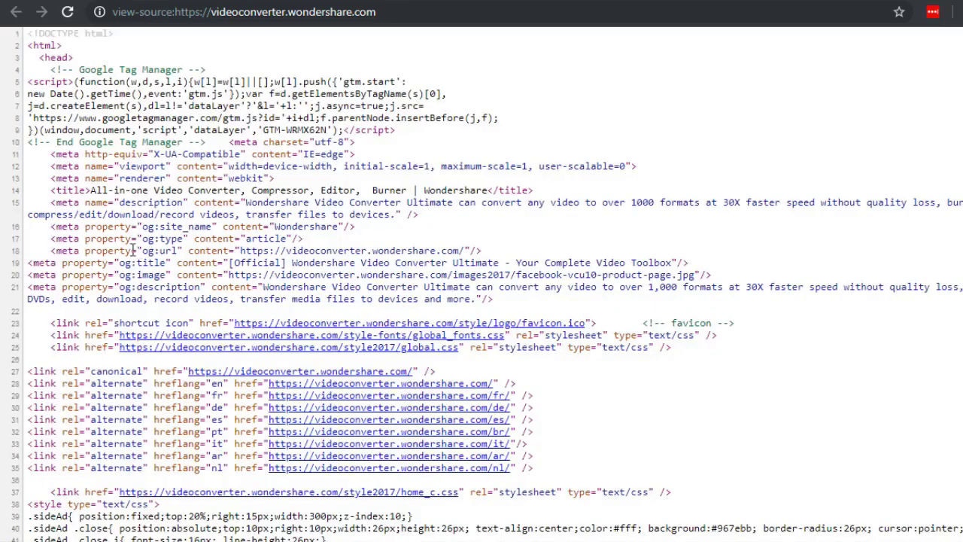
Examine the title and description meta tags in the page source, and return to the Video Converter product page
scroll(145, 149, down, 3)
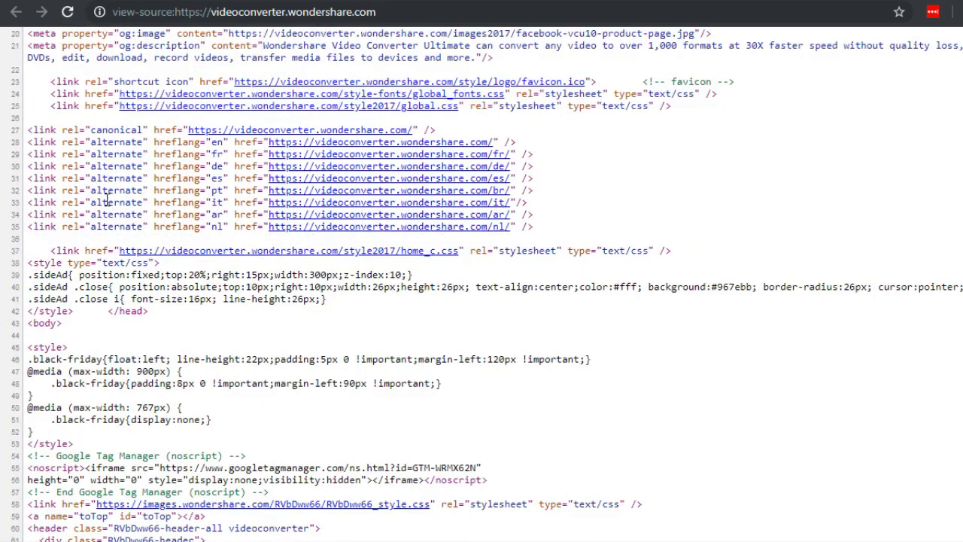
scroll(107, 199, up, 3)
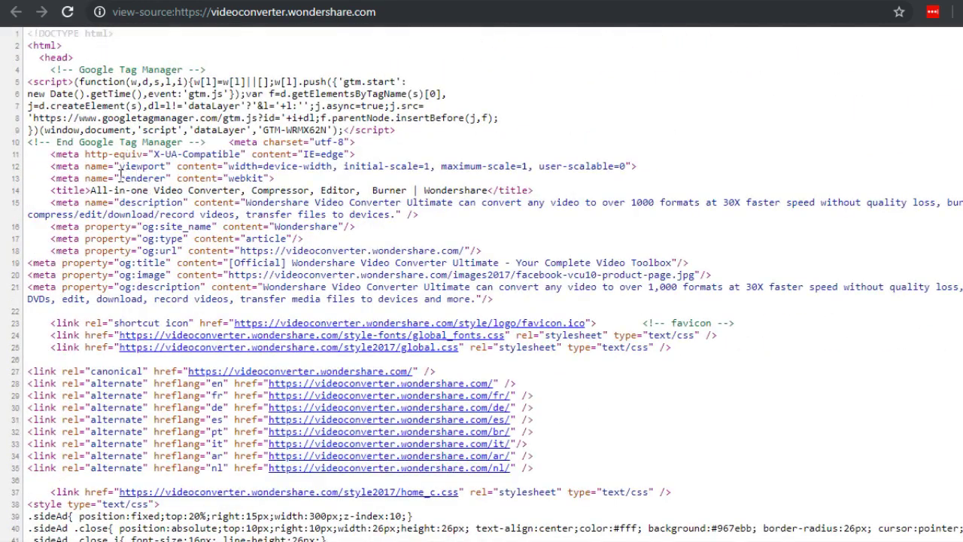
drag(122, 218, 128, 241)
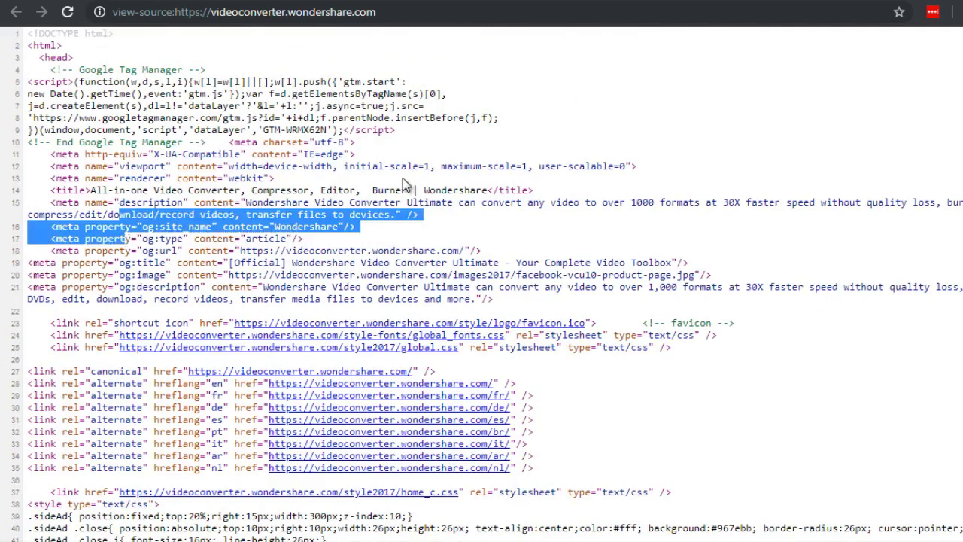
click(550, 110)
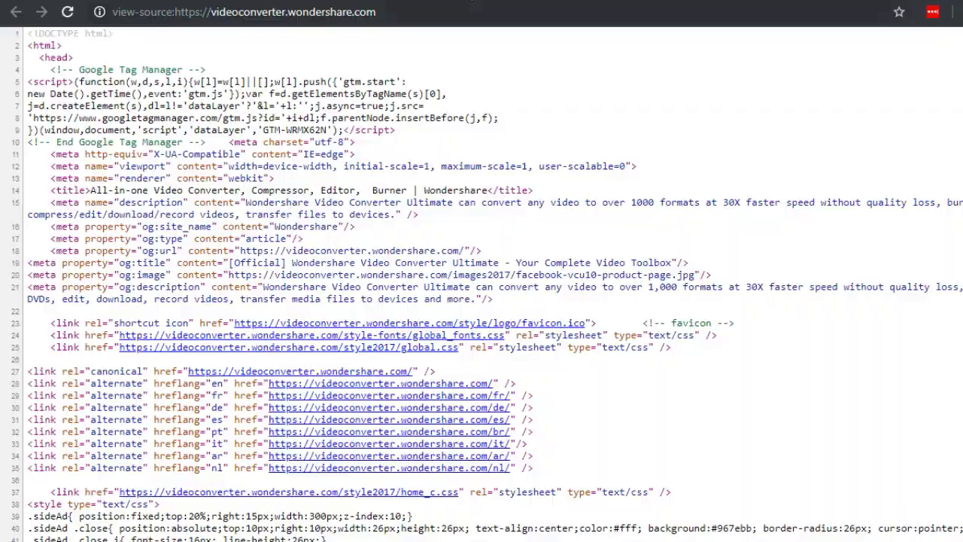
click(465, 2)
click(609, 2)
click(611, 2)
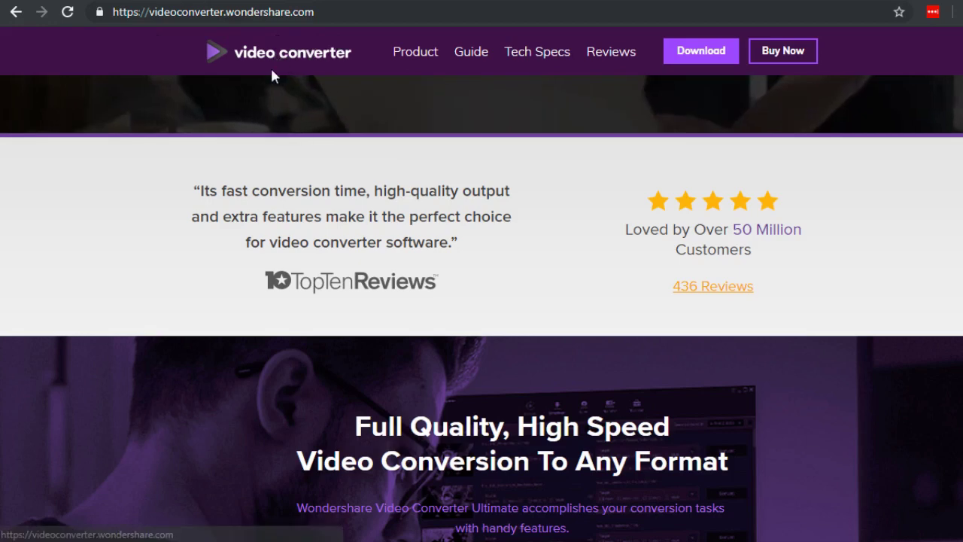
Look over the Adobe Bridge CC product page and go back to the Wondershare Video Converter page
click(694, 55)
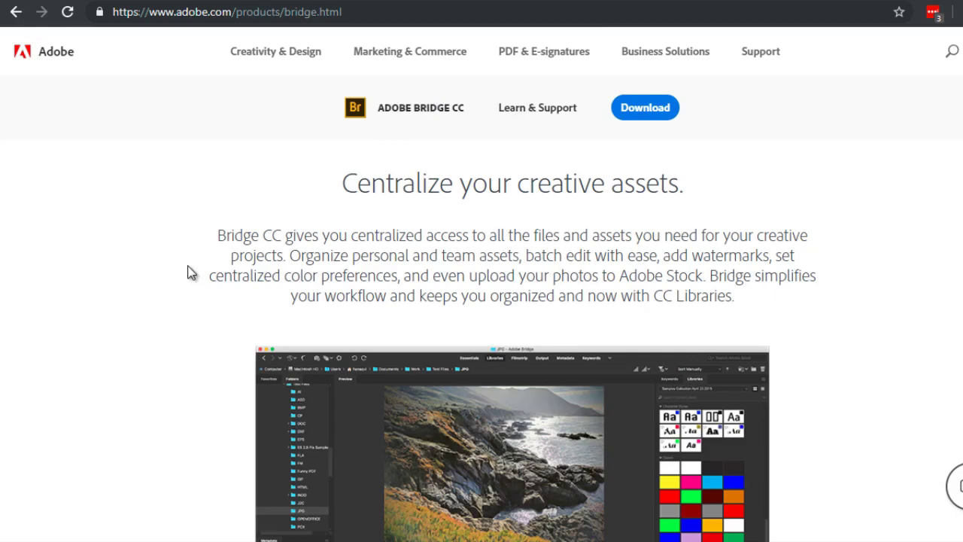
scroll(188, 272, down, 3)
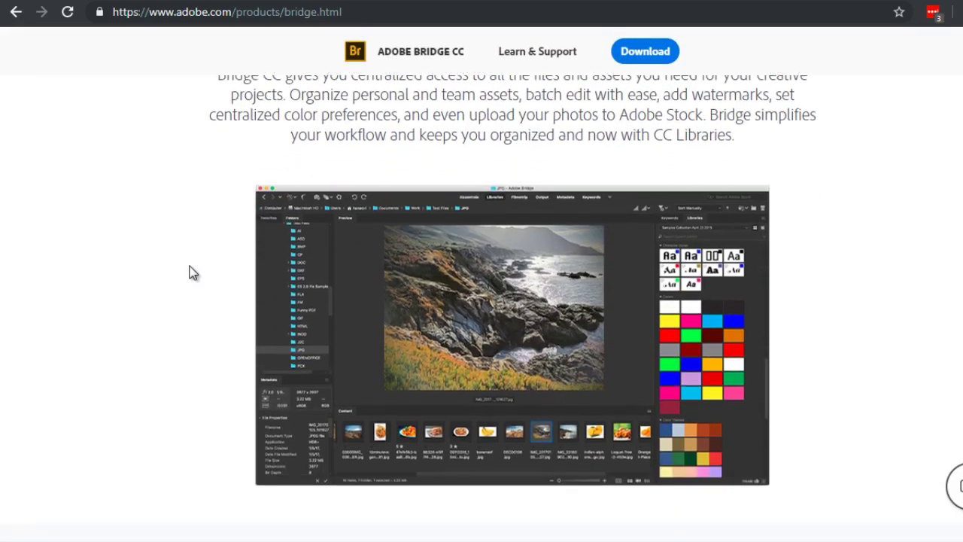
scroll(151, 295, up, 1)
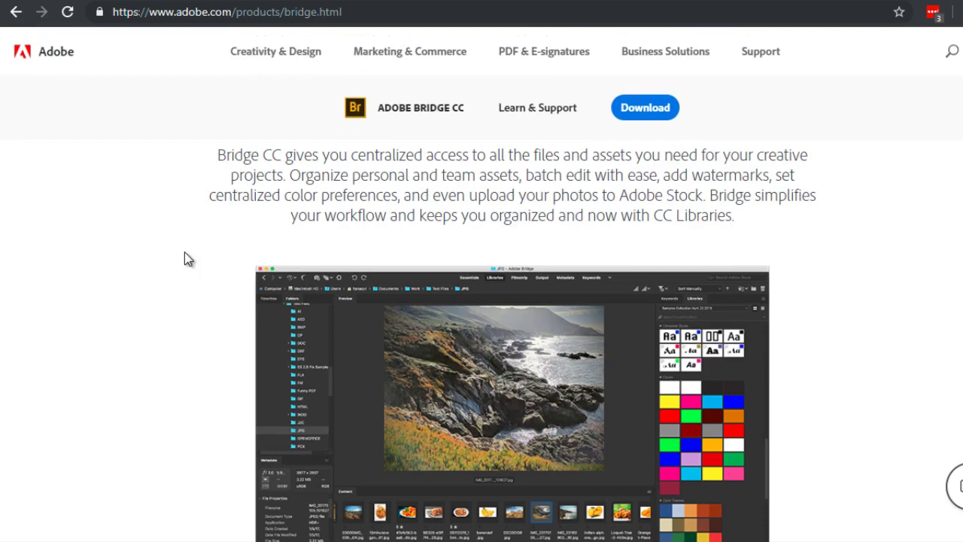
click(514, 2)
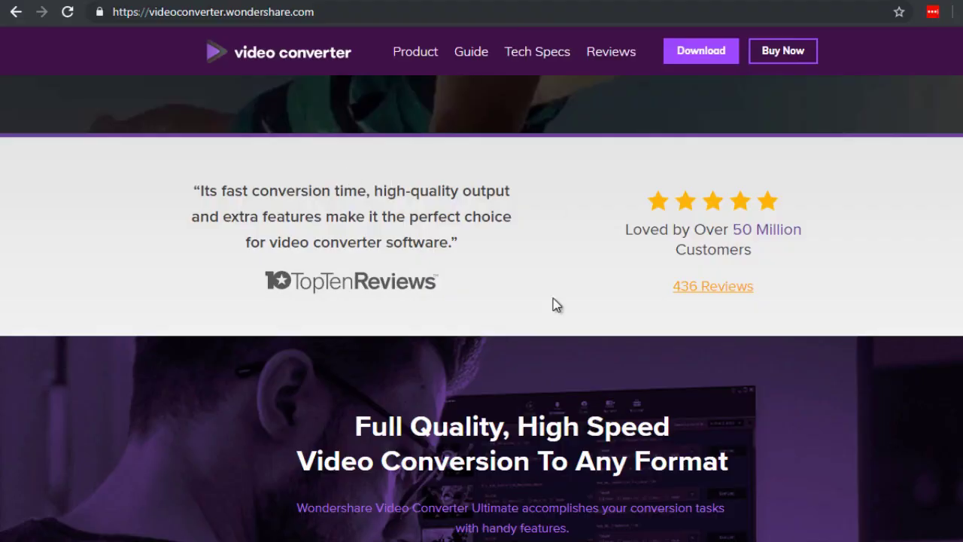
Switch to Wondershare Video Converter Ultimate and open the media metadata of the loaded MP4 video
mouse_move(497, 541)
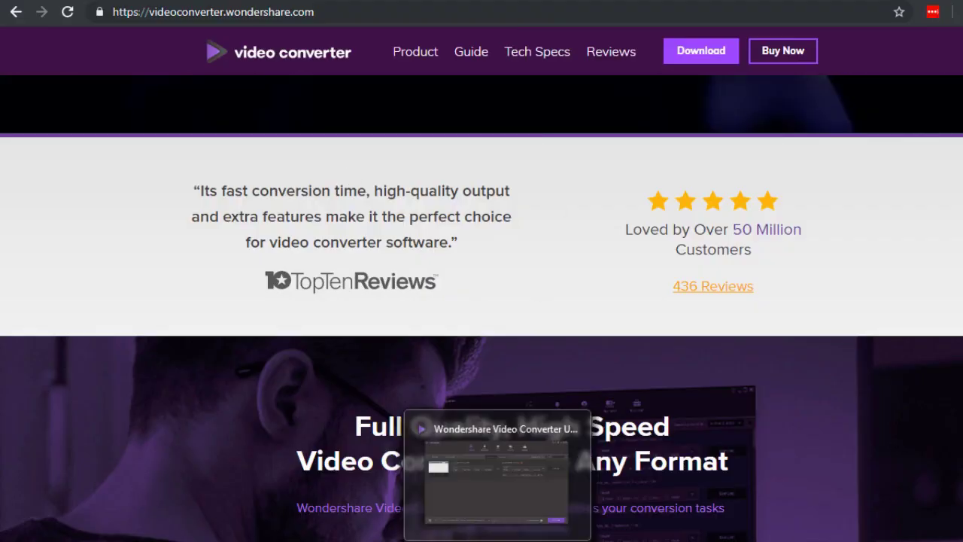
click(497, 474)
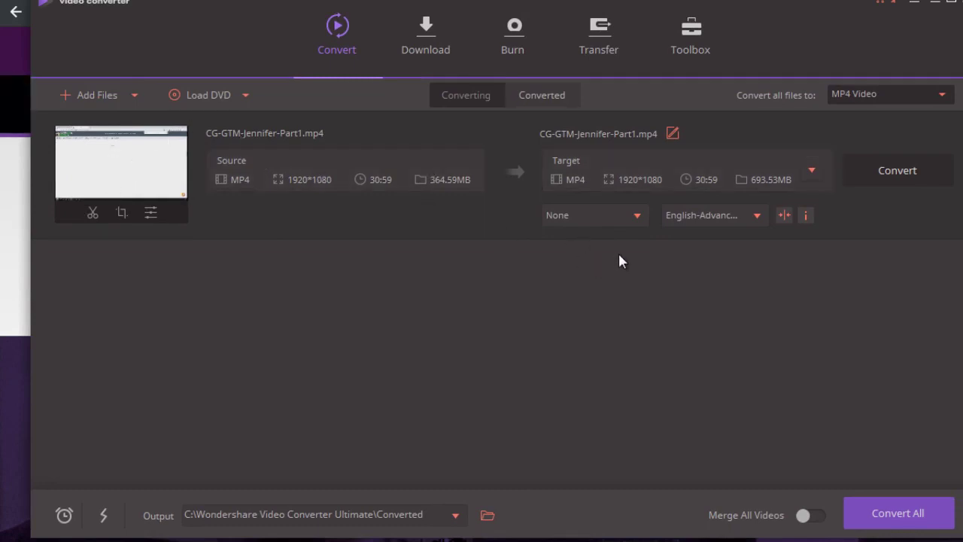
click(805, 216)
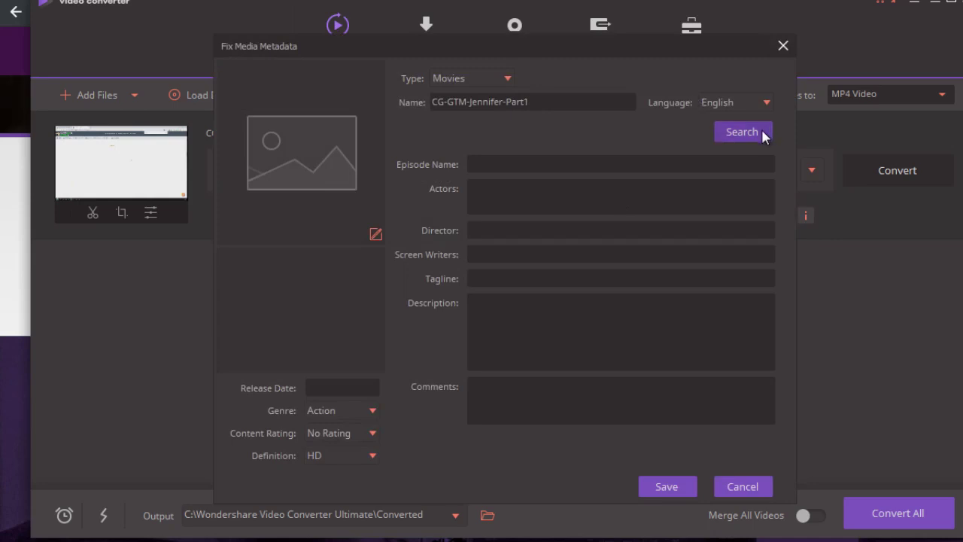
Go through the Episode Name, Actors, Director, Screen Writers, Tagline, Description and Comments metadata fields, and close the metadata without saving
click(488, 196)
click(496, 253)
click(499, 283)
click(520, 366)
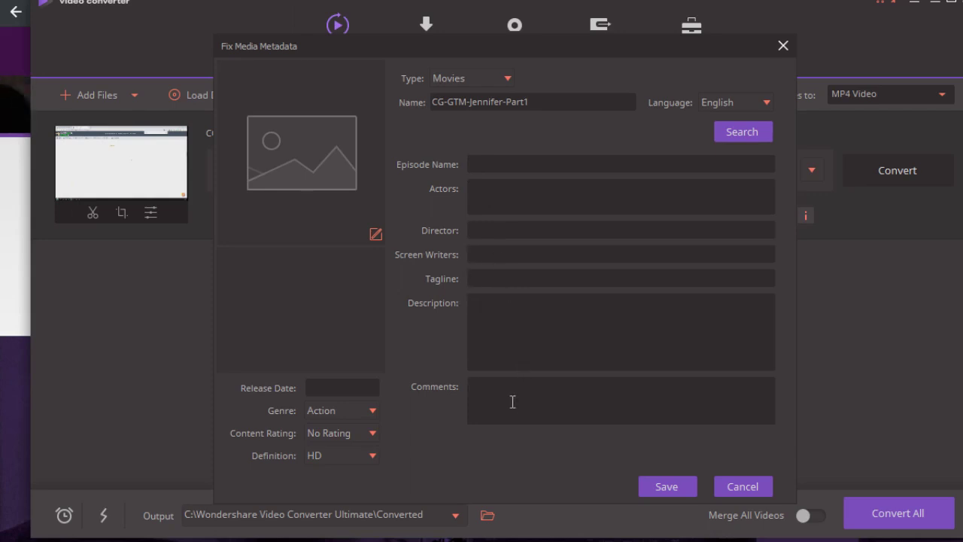
click(503, 168)
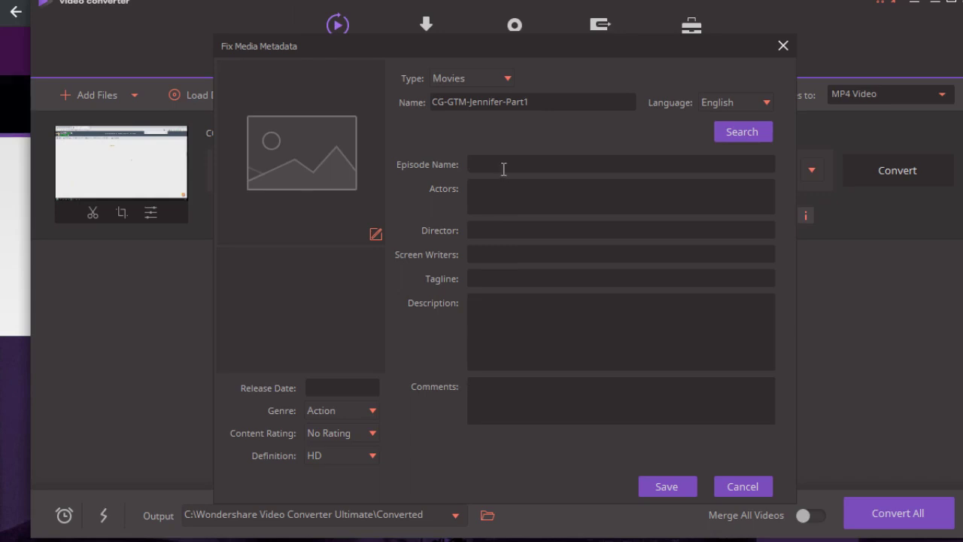
click(488, 199)
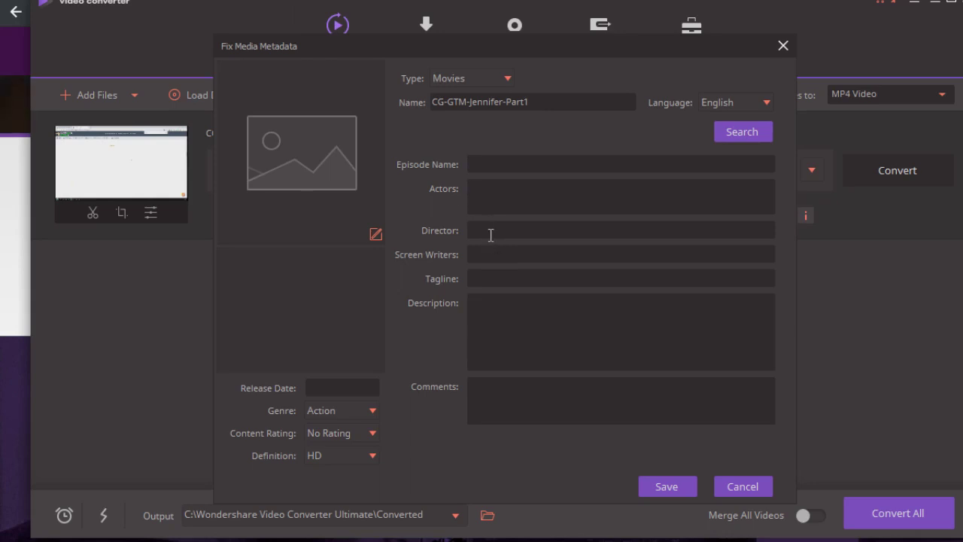
click(490, 230)
click(500, 258)
click(502, 324)
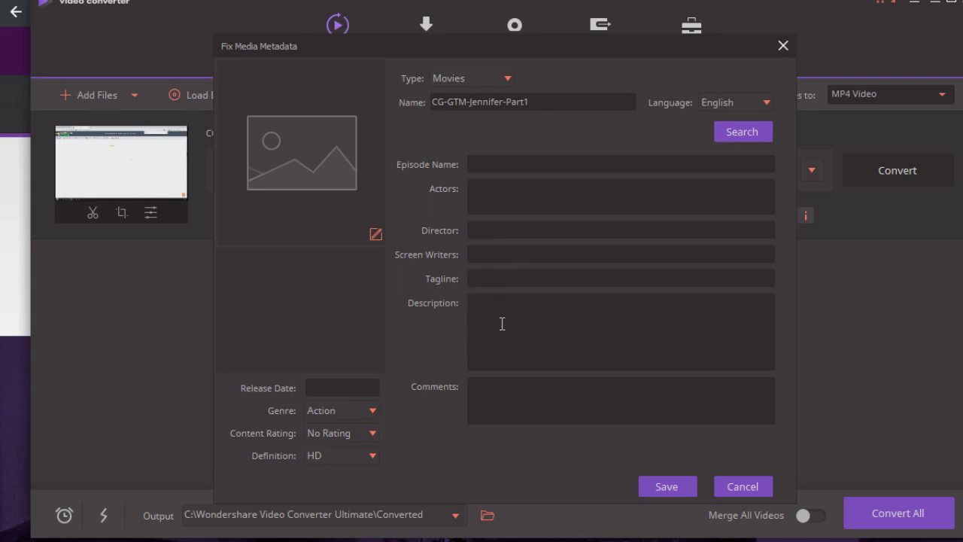
click(511, 286)
click(498, 395)
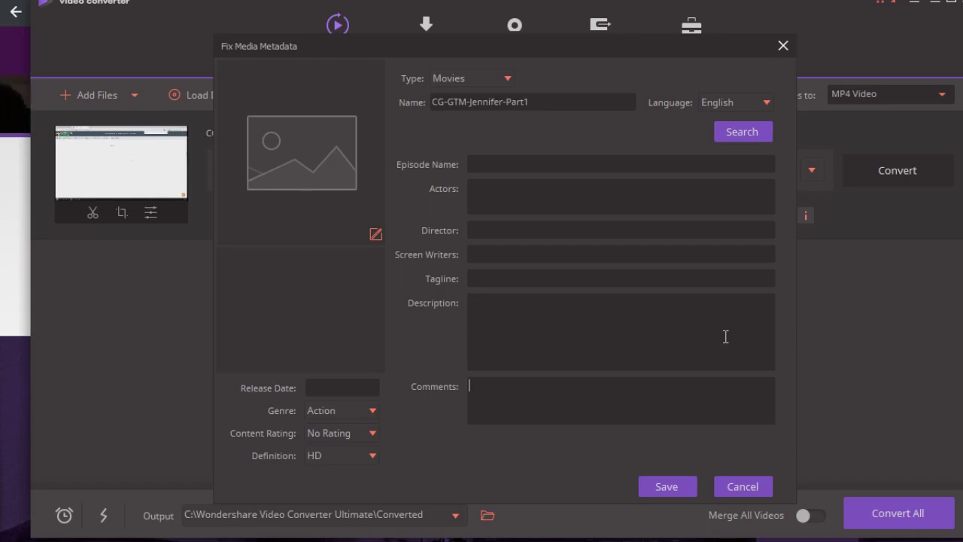
click(782, 47)
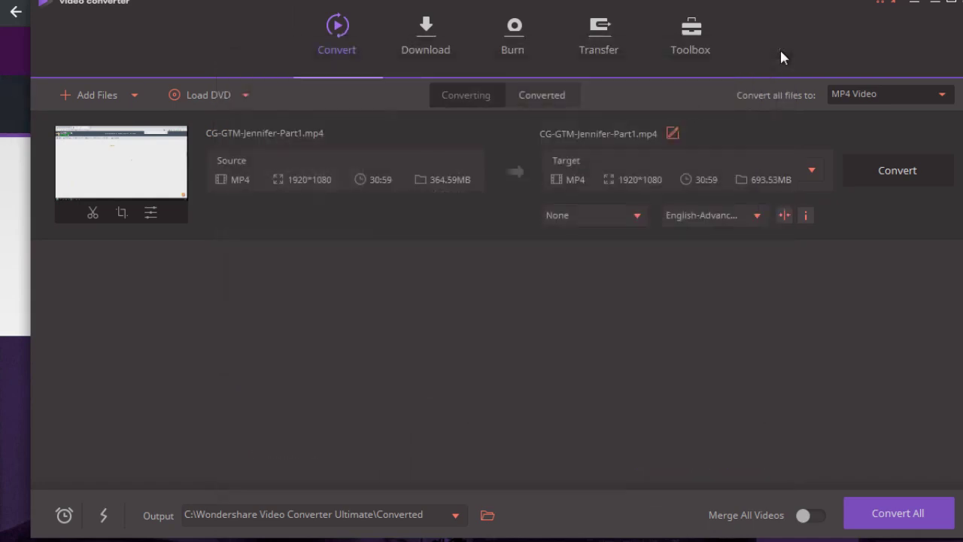